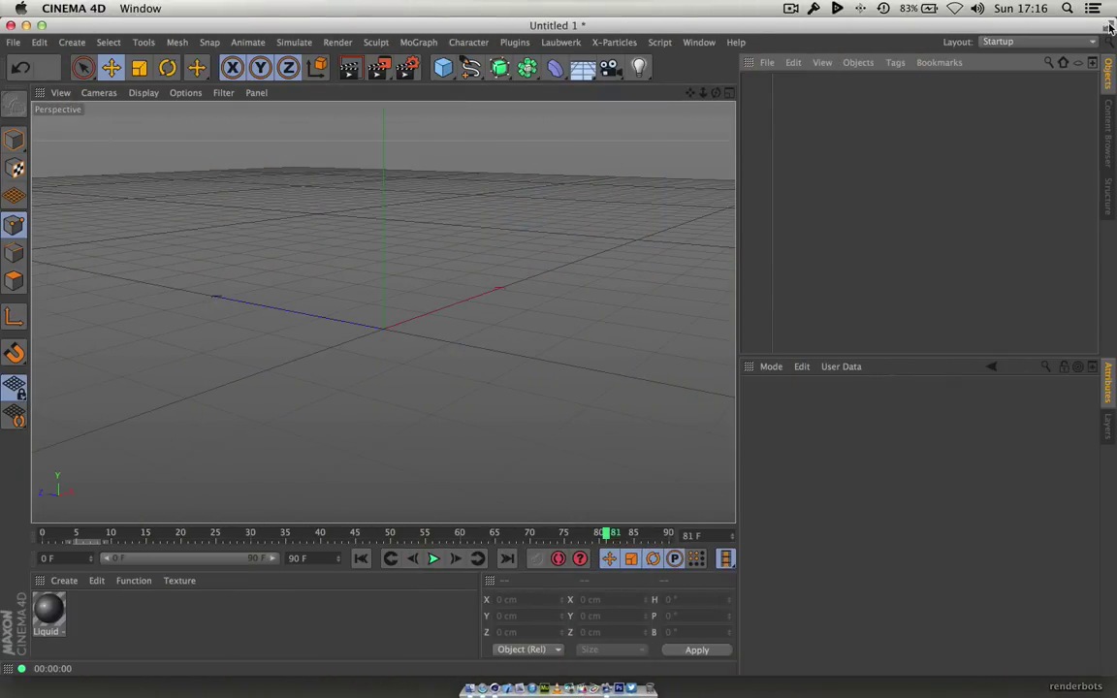
Switch the window to full screen and add a 200 cm cube at the scene origin
{"action": "left_click", "coordinate": [1110, 28]}
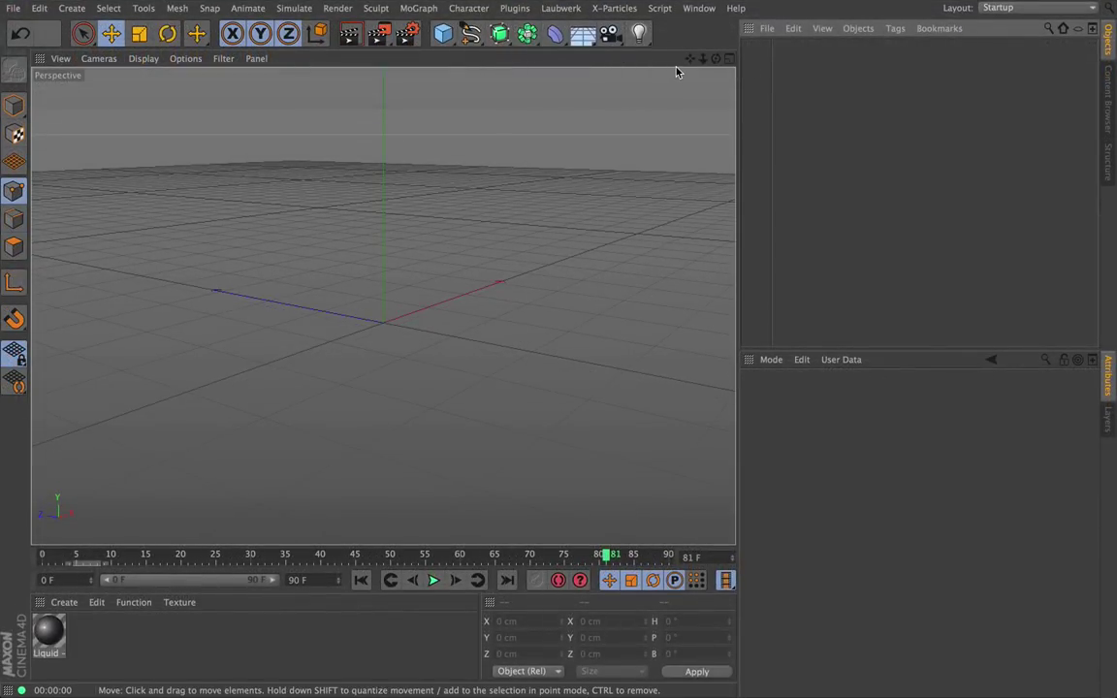
{"action": "left_click", "coordinate": [445, 35]}
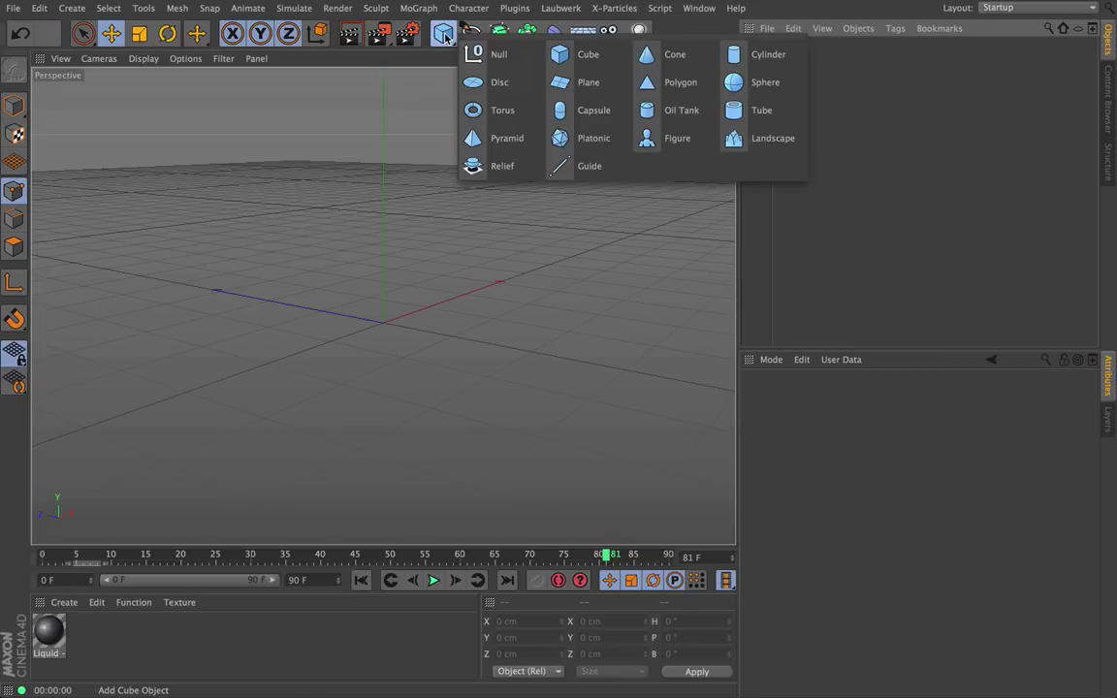
{"action": "left_click", "coordinate": [586, 56]}
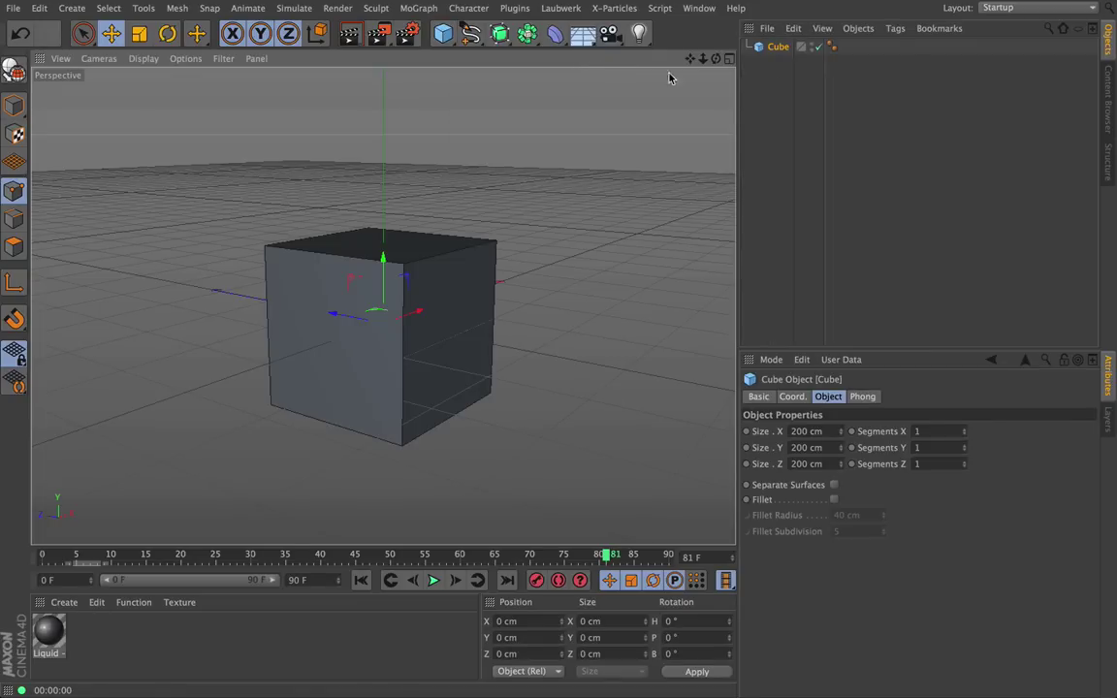
{"action": "left_click_drag", "start_coordinate": [716, 59], "coordinate": [858, 107]}
{"action": "left_click_drag", "start_coordinate": [382, 307], "coordinate": [437, 310], "text": "alt"}
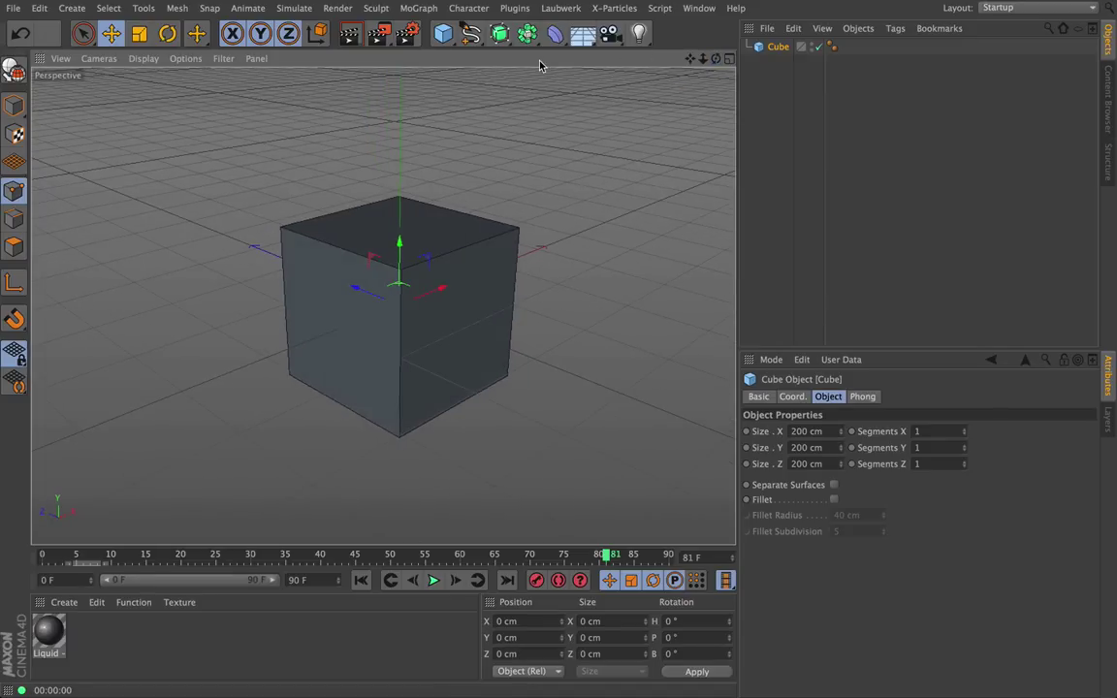
Add an Atom Array object and make the cube its child
{"action": "left_click", "coordinate": [528, 34]}
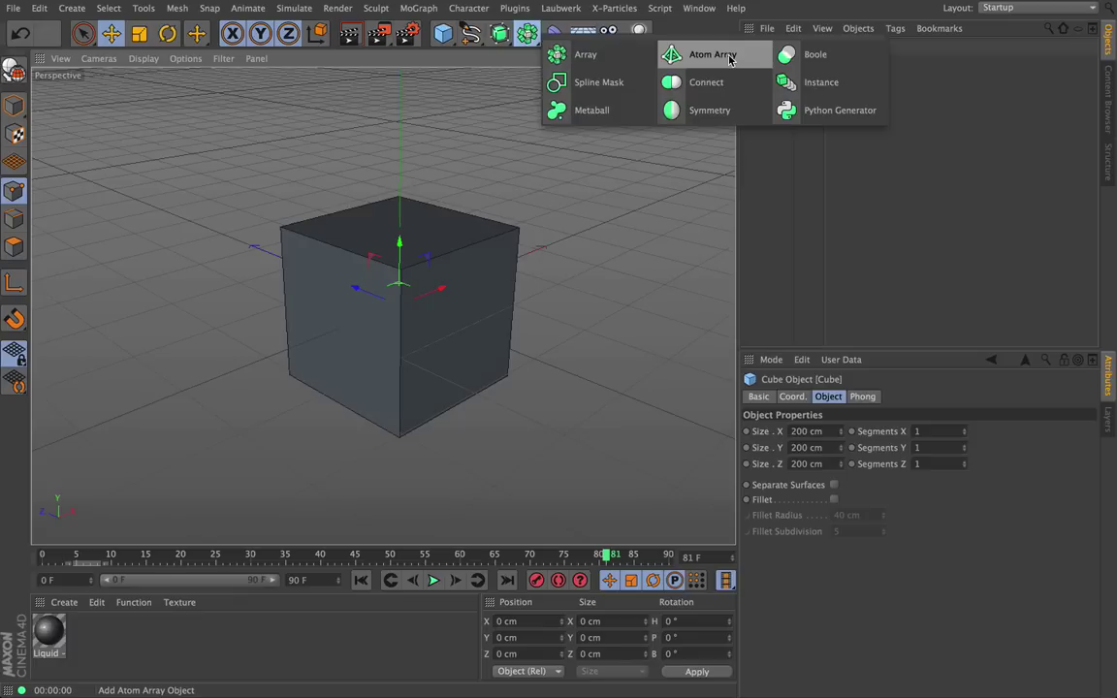
{"action": "left_click", "coordinate": [729, 57]}
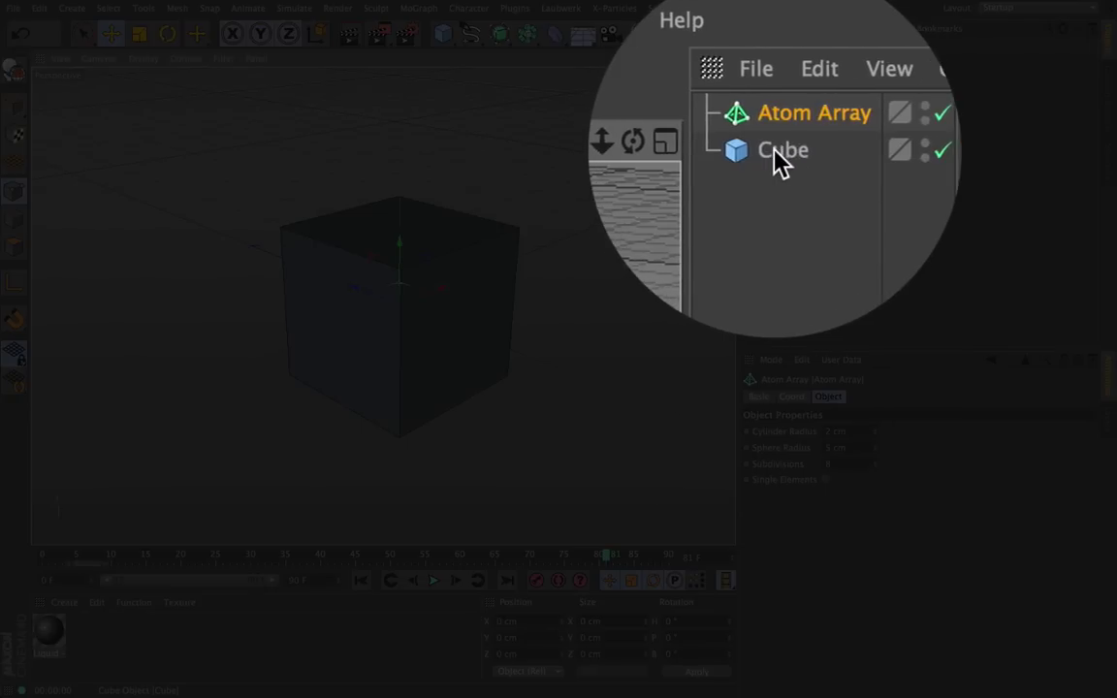
{"action": "left_click_drag", "start_coordinate": [779, 63], "coordinate": [781, 47]}
{"action": "left_click_drag", "start_coordinate": [776, 114], "coordinate": [782, 113]}
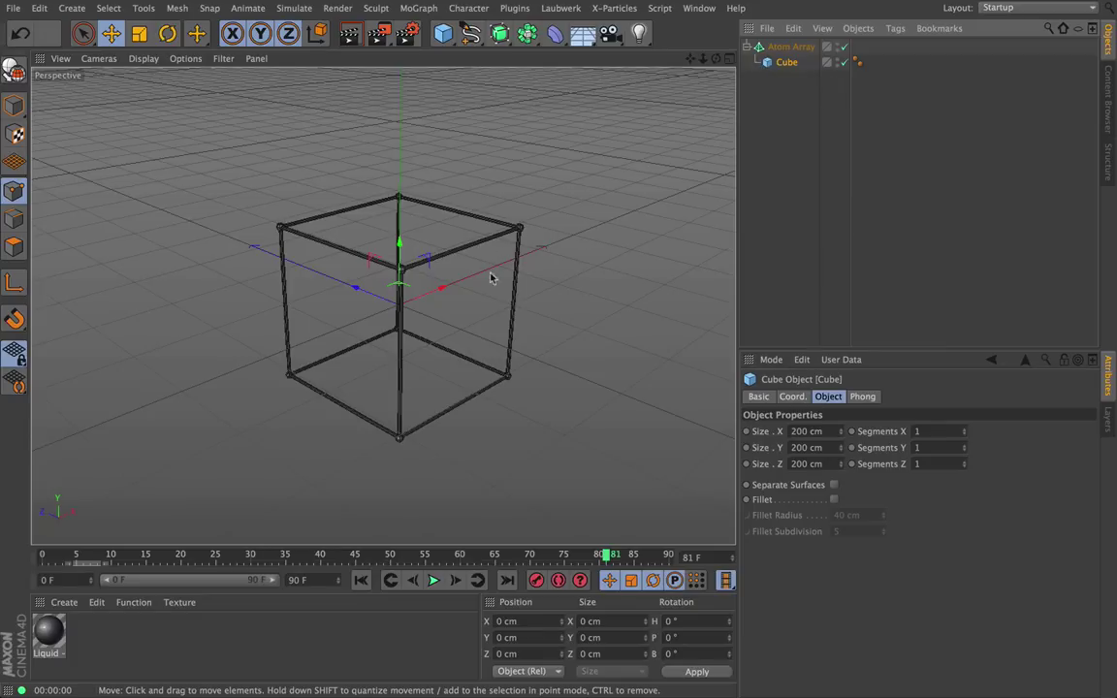
Set the Atom Array's cylinder radius to 4.99 cm and its sphere radius to 16.37 cm
{"action": "left_click_drag", "start_coordinate": [704, 60], "coordinate": [689, 82]}
{"action": "left_click_drag", "start_coordinate": [382, 305], "coordinate": [386, 304], "text": "alt"}
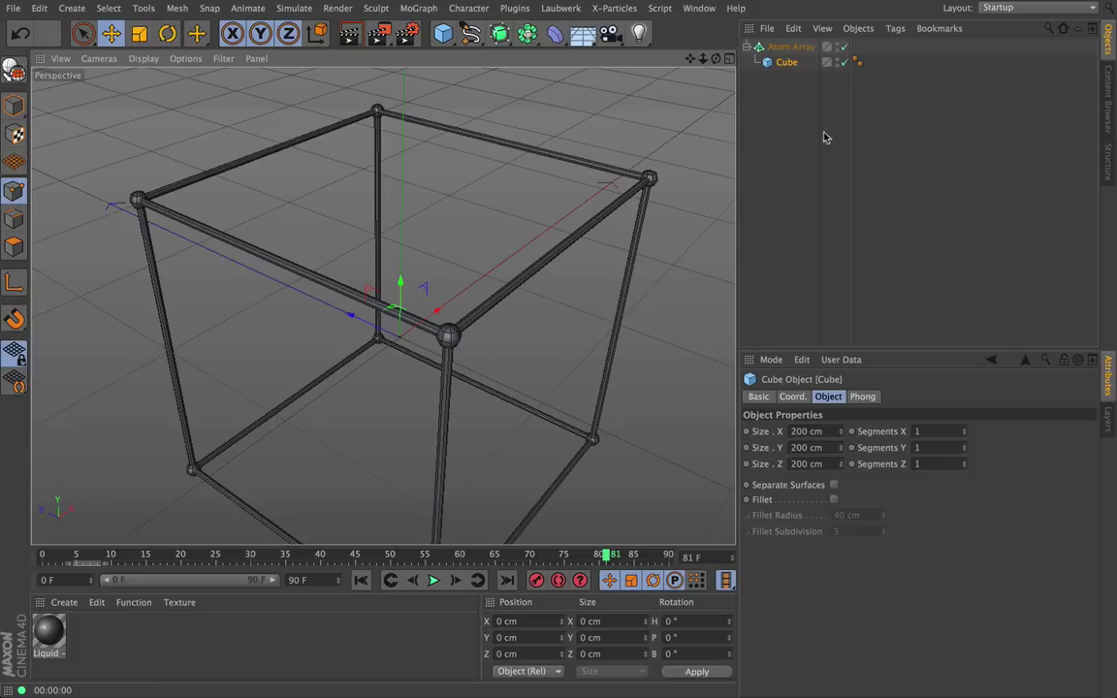
{"action": "left_click", "coordinate": [793, 46]}
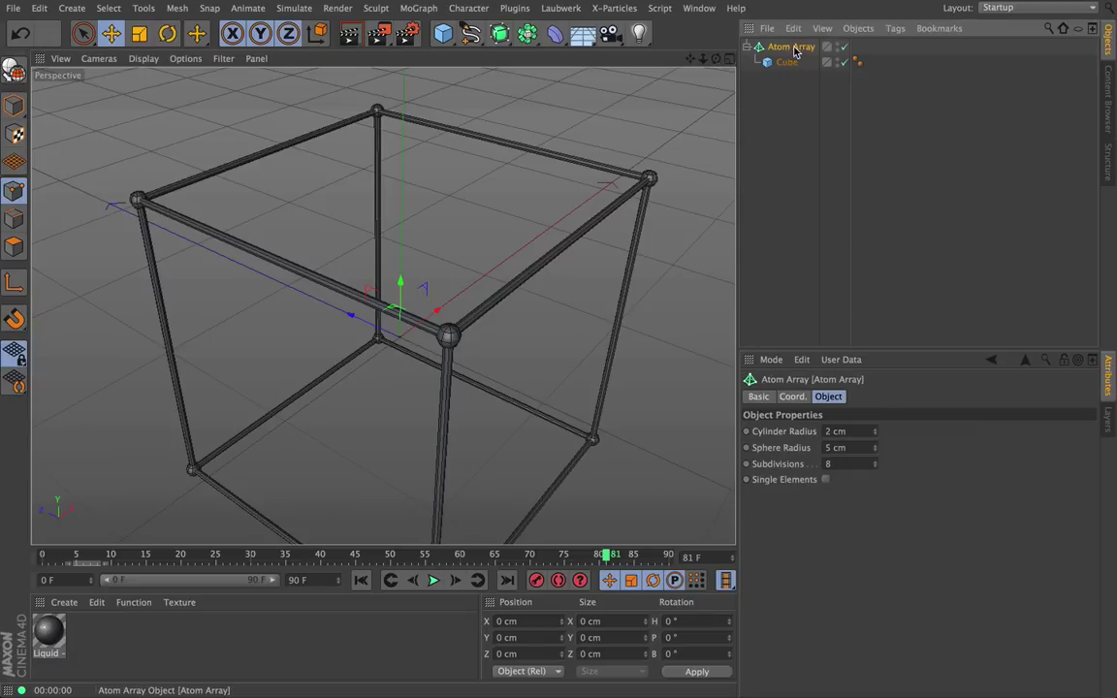
{"action": "left_click", "coordinate": [875, 430]}
{"action": "left_click_drag", "start_coordinate": [875, 433], "coordinate": [898, 433]}
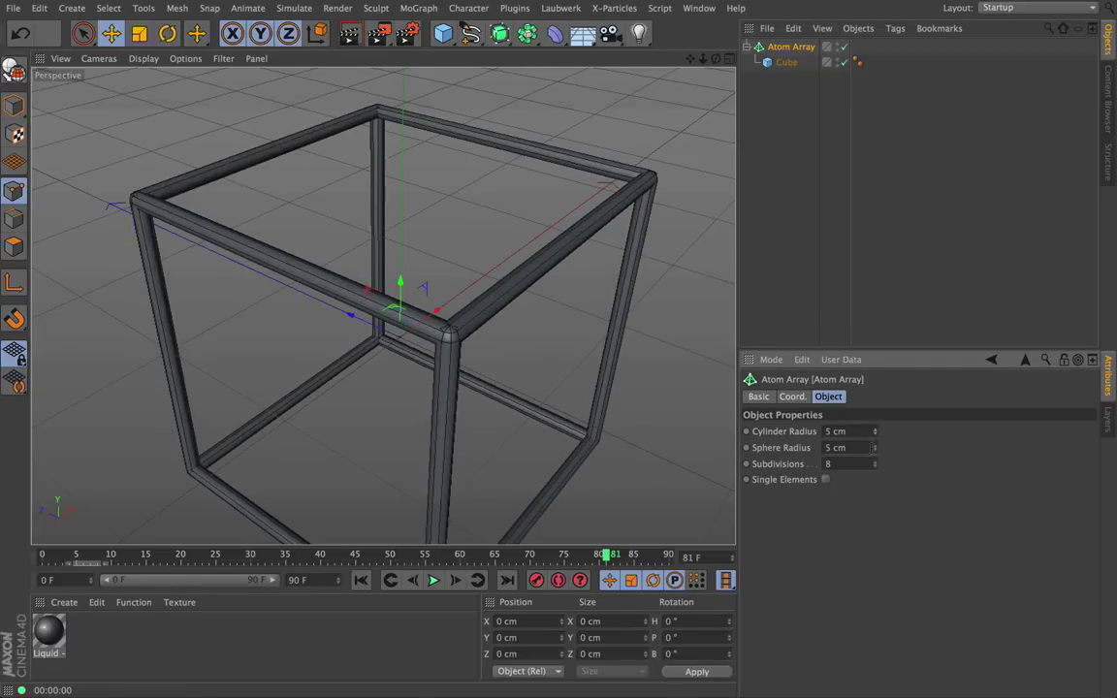
{"action": "left_click_drag", "start_coordinate": [875, 448], "coordinate": [905, 447]}
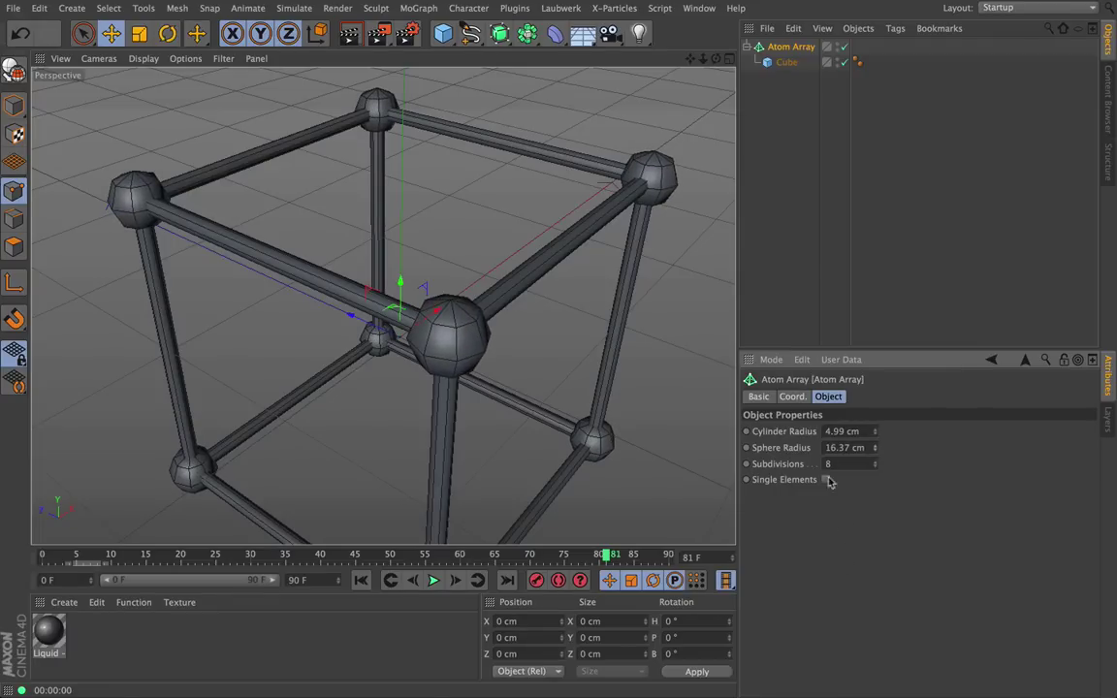
Add a MoGraph Cloner and nest the Atom Array with its cube inside it
{"action": "left_click_drag", "start_coordinate": [717, 56], "coordinate": [690, 44]}
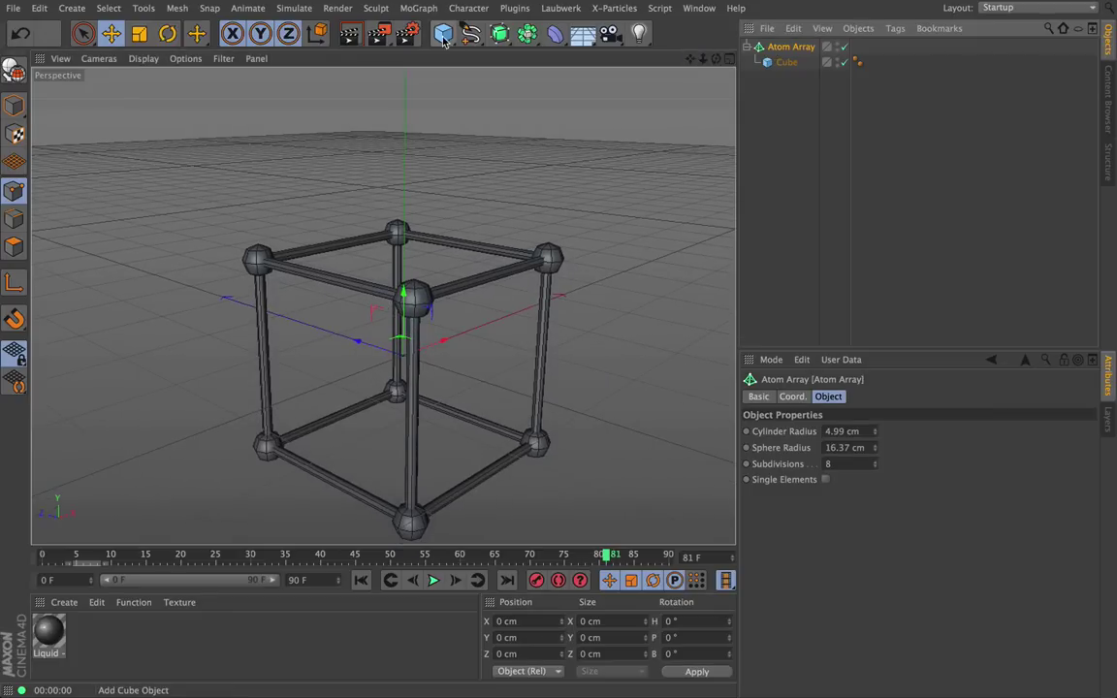
{"action": "left_click", "coordinate": [139, 33]}
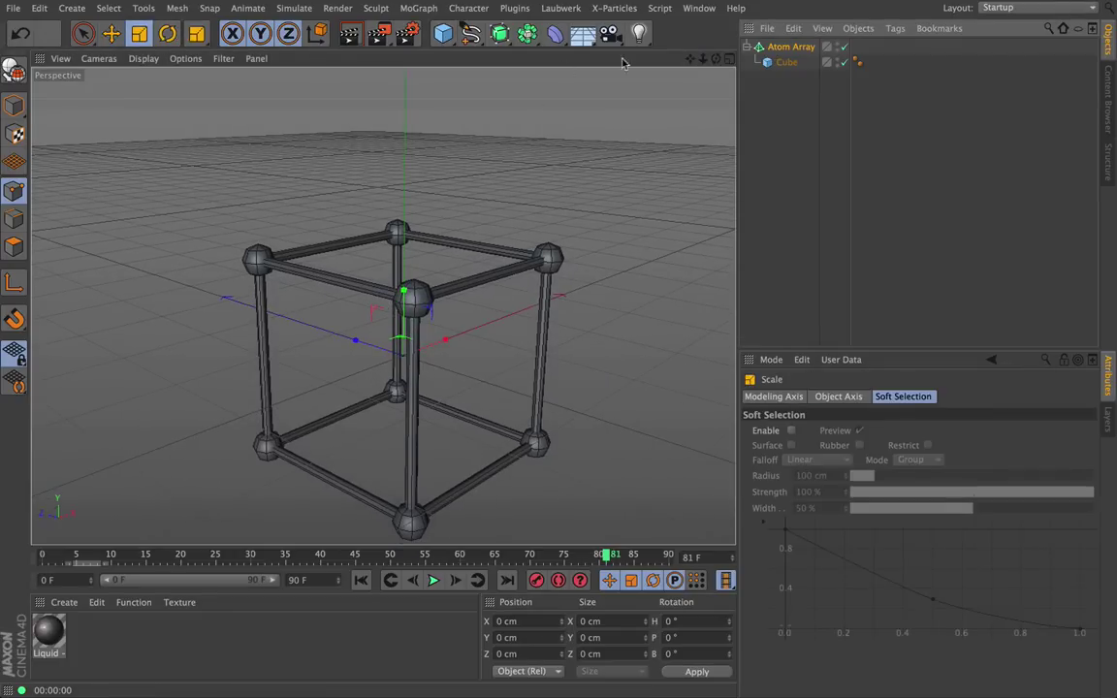
{"action": "left_click_drag", "start_coordinate": [716, 59], "coordinate": [709, 10]}
{"action": "mouse_move", "coordinate": [384, 307]}
{"action": "left_mouse_down", "text": "alt"}
{"action": "mouse_move", "coordinate": [386, 320]}
{"action": "mouse_move", "coordinate": [417, 317]}
{"action": "mouse_move", "coordinate": [383, 306]}
{"action": "left_mouse_up", "text": "alt"}
{"action": "left_click", "coordinate": [789, 46]}
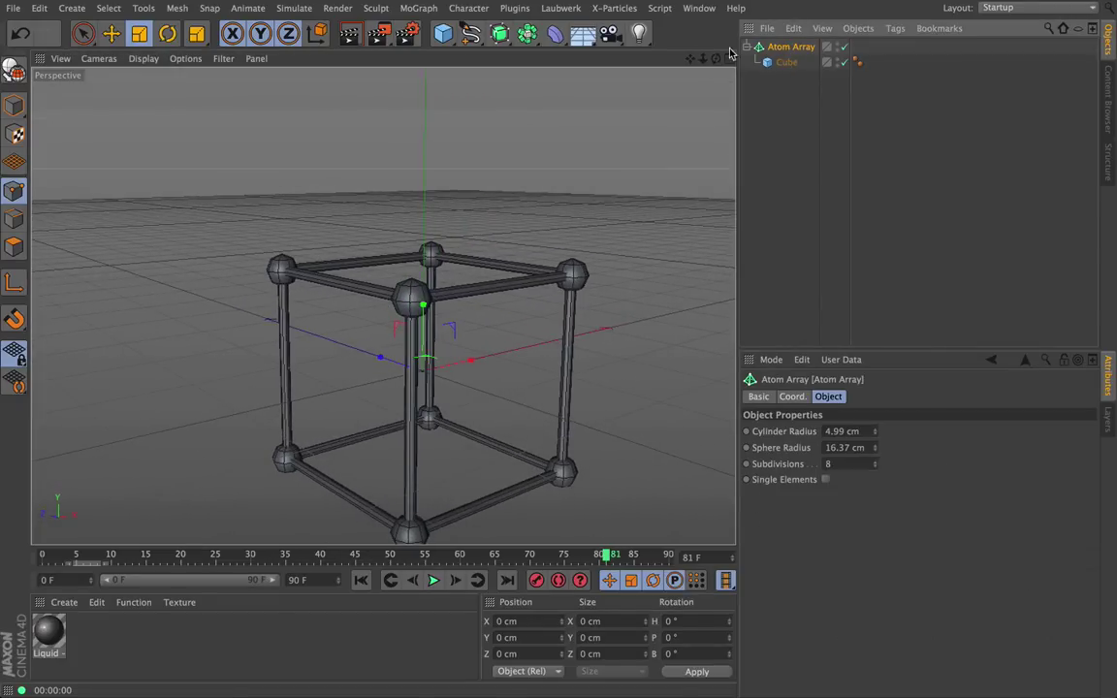
{"action": "left_click", "coordinate": [410, 9]}
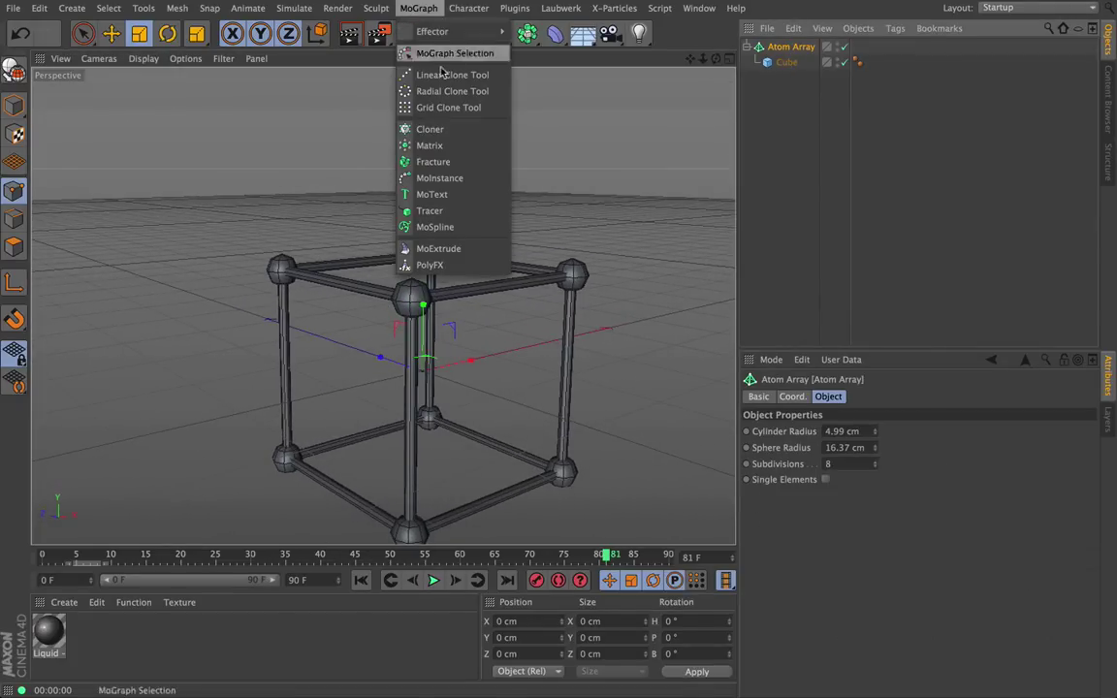
{"action": "left_click", "coordinate": [431, 130]}
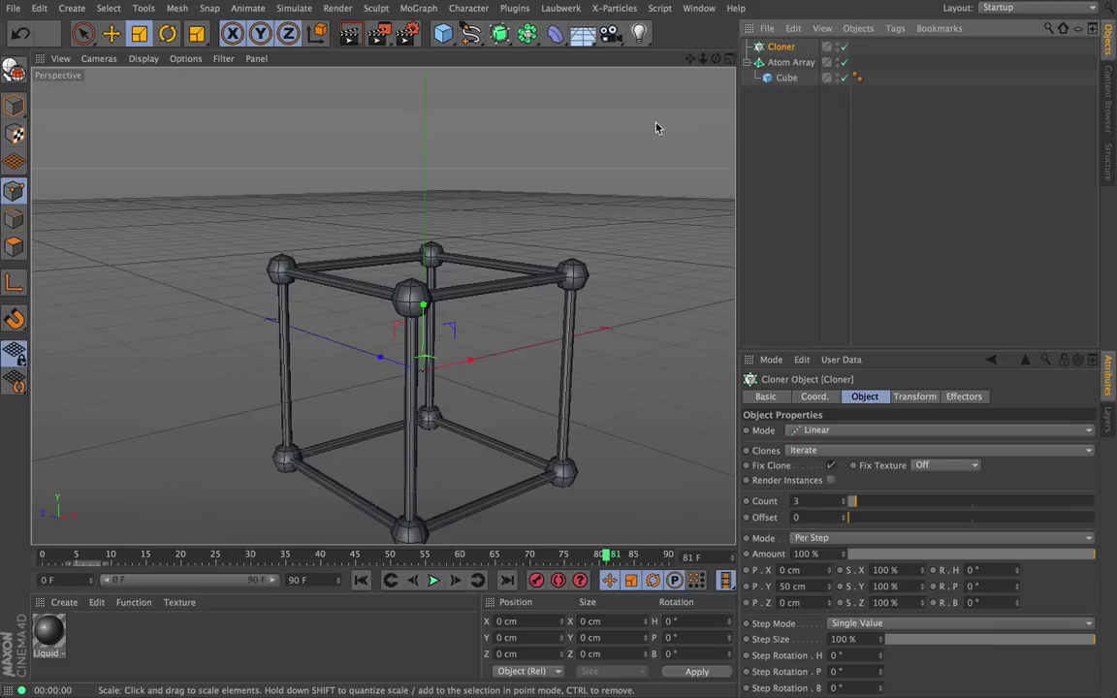
{"action": "mouse_move", "coordinate": [779, 71]}
{"action": "left_mouse_down"}
{"action": "mouse_move", "coordinate": [771, 46]}
{"action": "mouse_move", "coordinate": [781, 47]}
{"action": "left_mouse_up"}
Set the Cloner's count to 5 and scale the nested Atom Array down until the cages stand apart
{"action": "left_click_drag", "start_coordinate": [703, 58], "coordinate": [653, 50]}
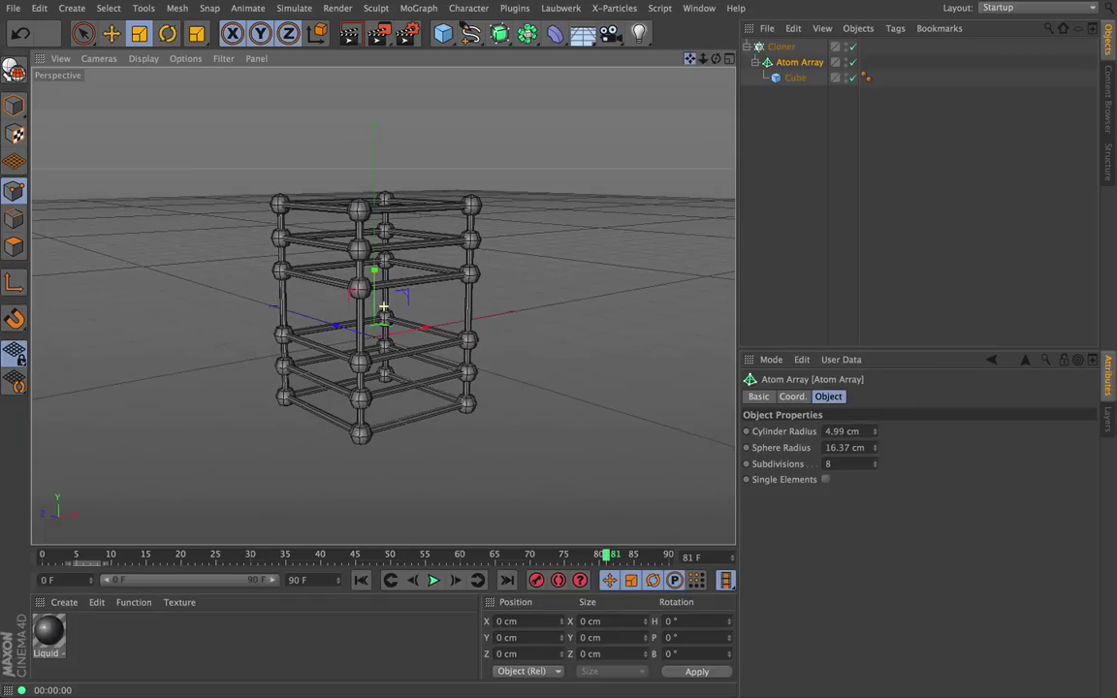
{"action": "left_click", "coordinate": [780, 47]}
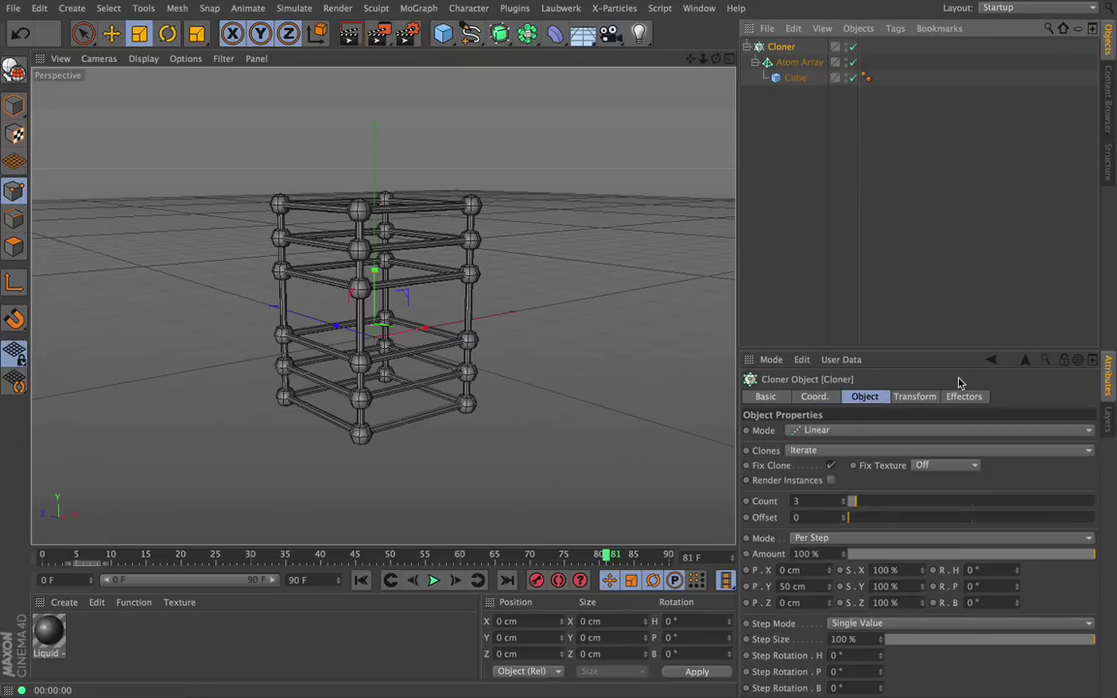
{"action": "left_click_drag", "start_coordinate": [856, 506], "coordinate": [863, 506]}
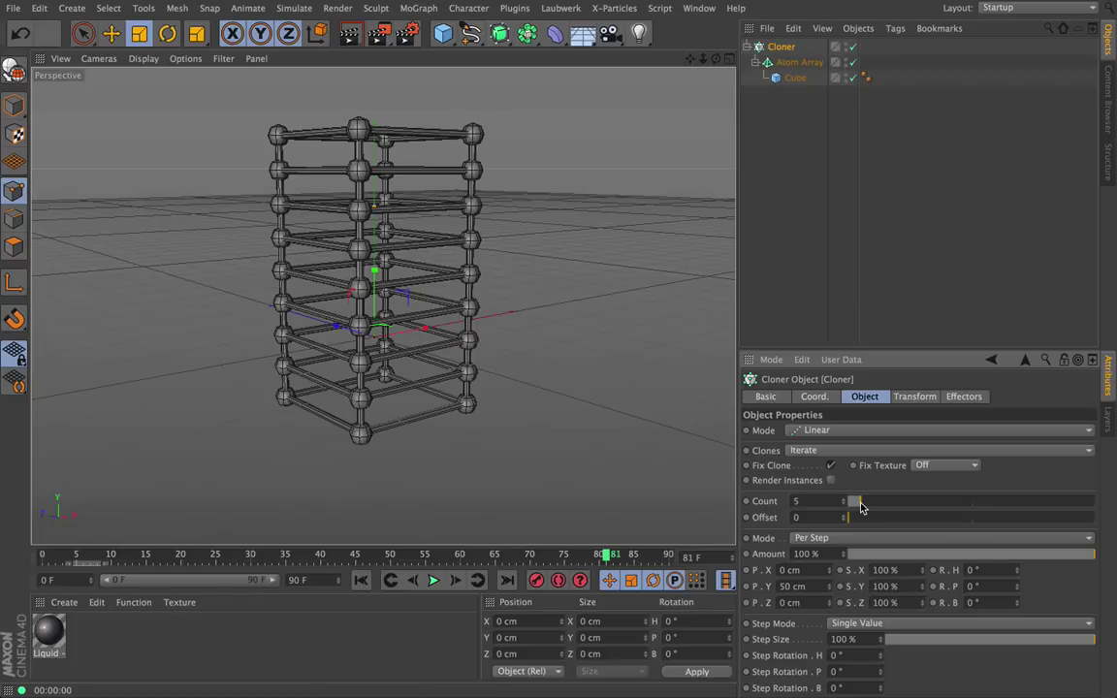
{"action": "left_click", "coordinate": [787, 64]}
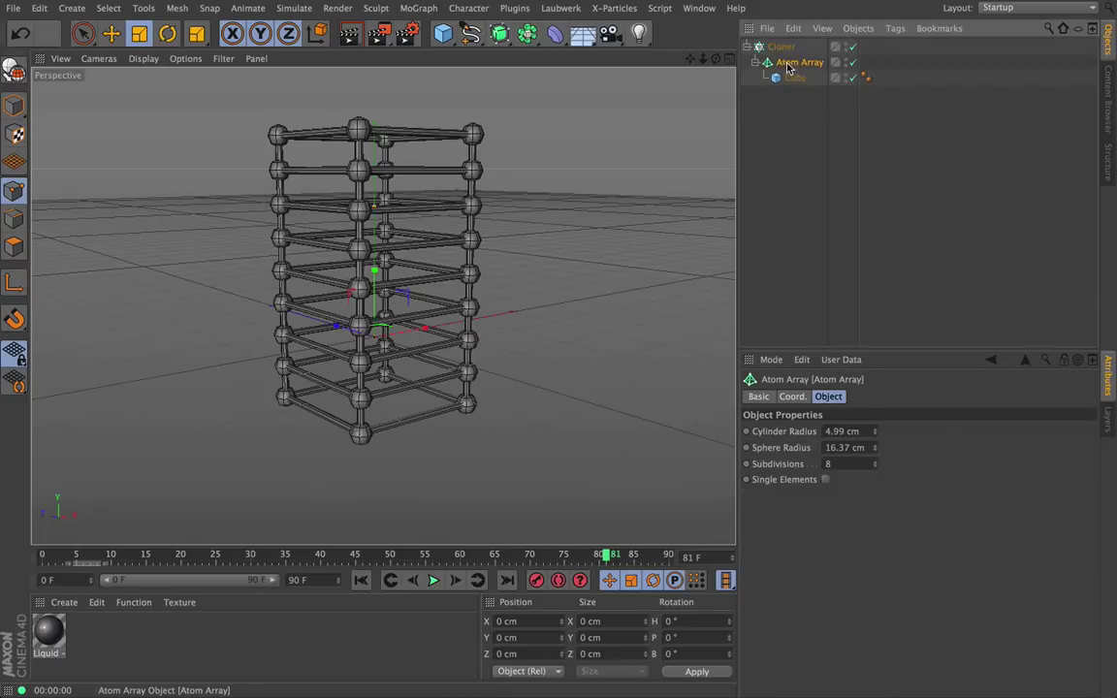
{"action": "left_click", "coordinate": [139, 35]}
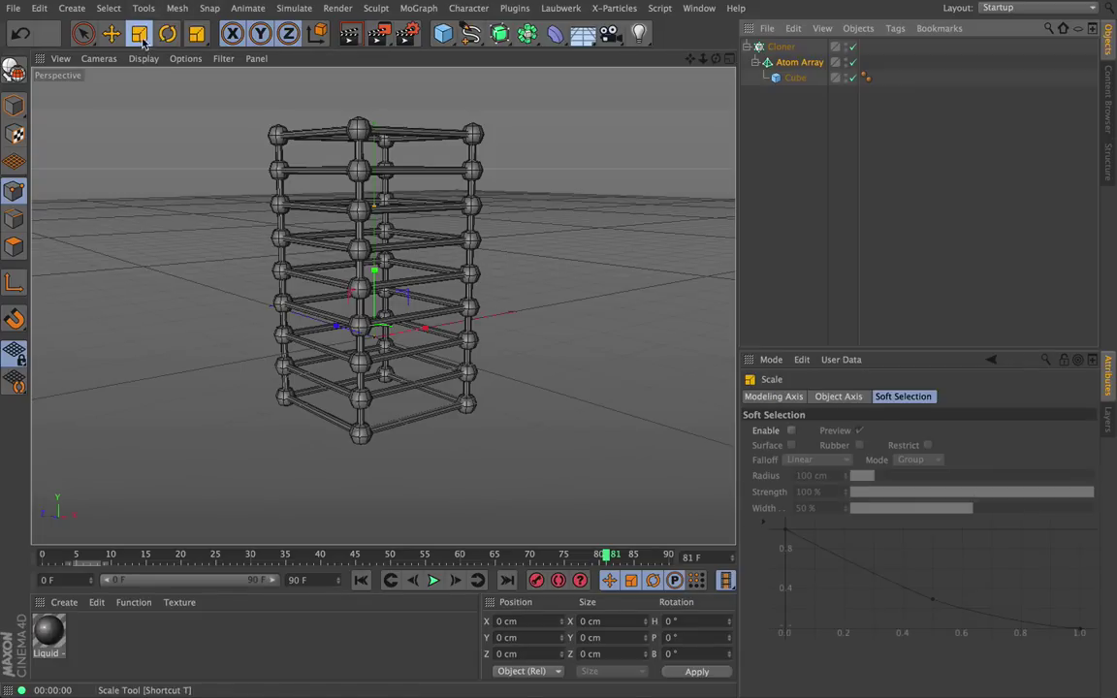
{"action": "left_click_drag", "start_coordinate": [579, 230], "coordinate": [184, 465]}
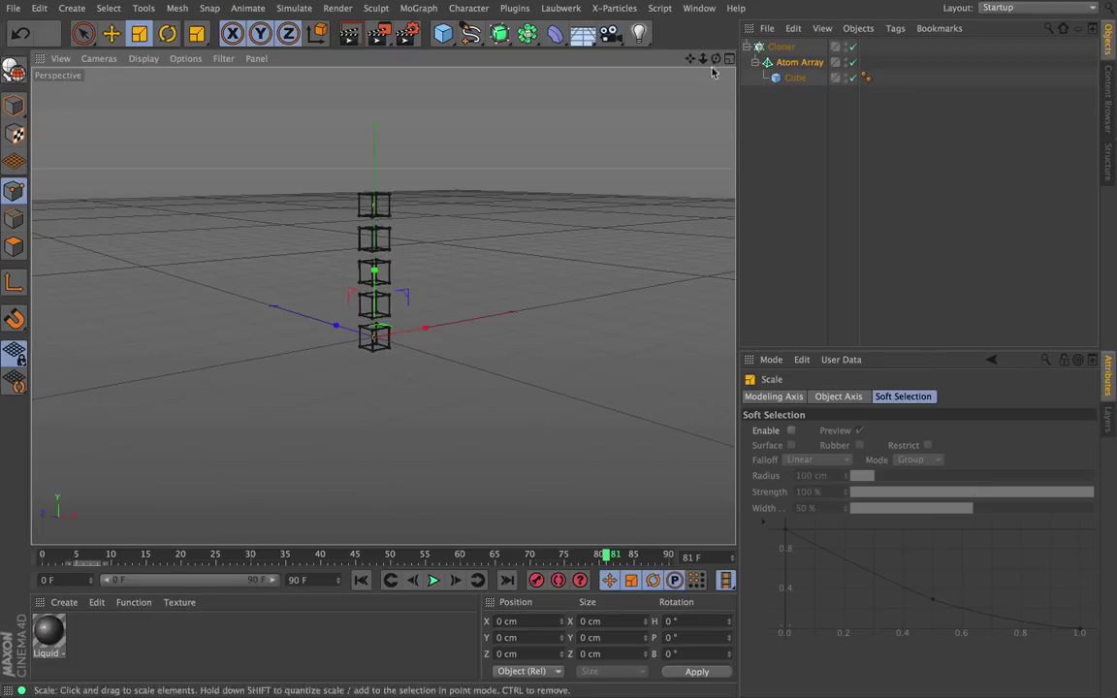
Render a preview of the cloned wireframe cages in the perspective view
{"action": "mouse_move", "coordinate": [704, 58]}
{"action": "left_mouse_down"}
{"action": "mouse_move", "coordinate": [718, 87]}
{"action": "mouse_move", "coordinate": [717, 68]}
{"action": "left_mouse_up"}
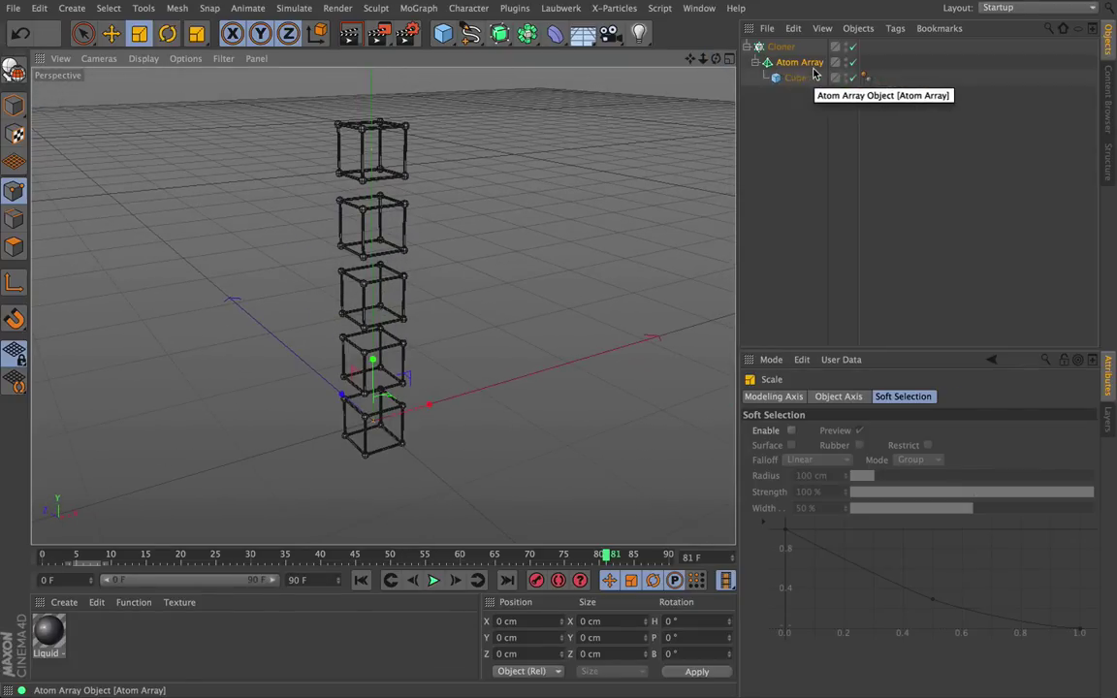
{"action": "left_click", "coordinate": [348, 35]}
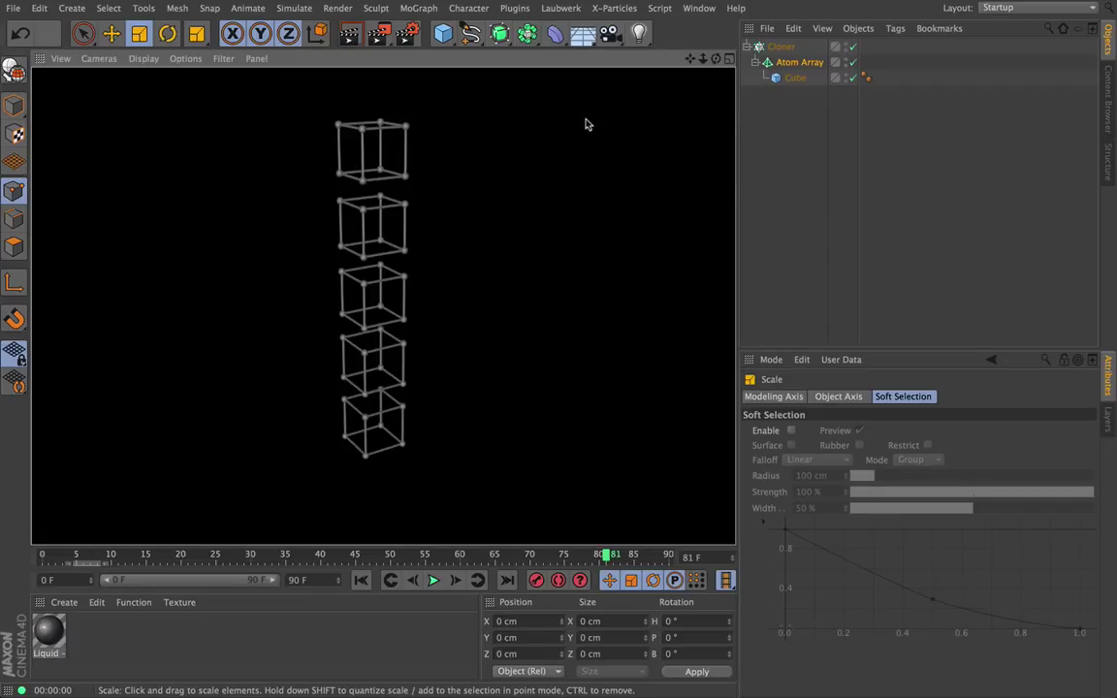
{"action": "left_click_drag", "start_coordinate": [717, 59], "coordinate": [757, 157]}
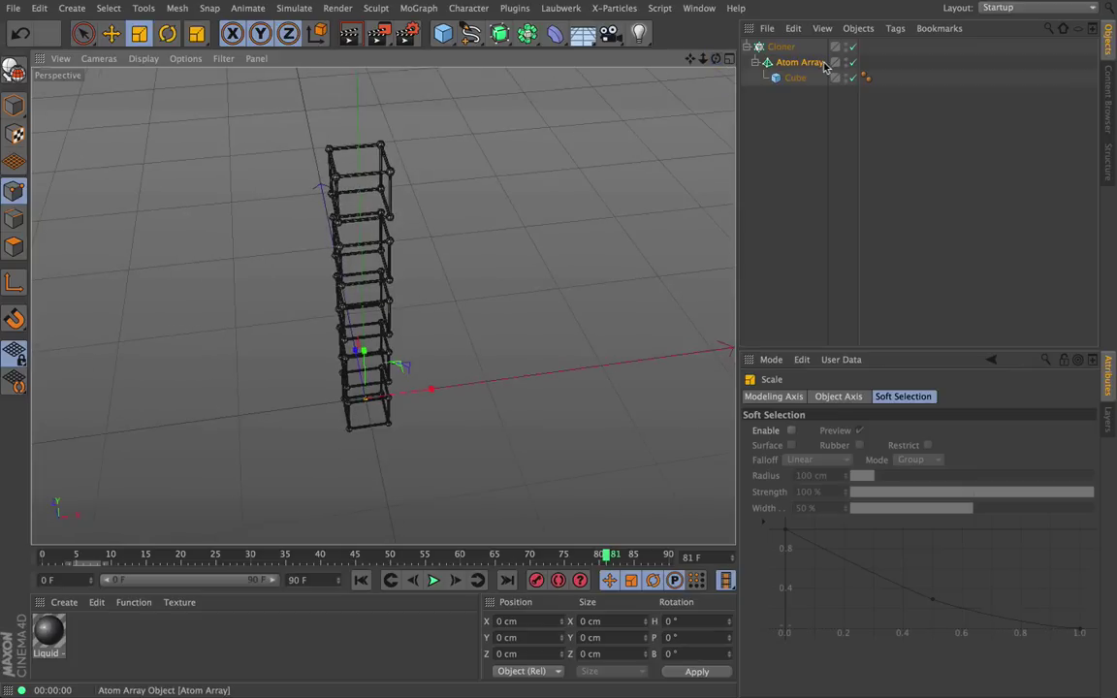
Change the Cloner's mode to Radial
{"action": "left_click", "coordinate": [800, 63]}
{"action": "left_click", "coordinate": [782, 46]}
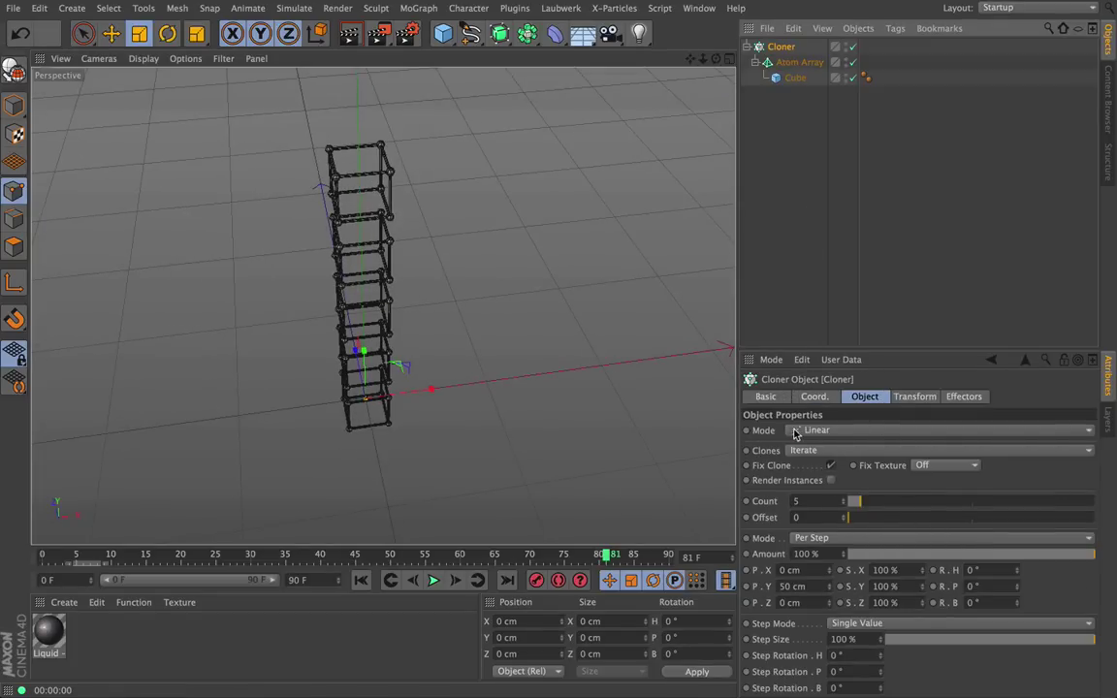
{"action": "left_click", "coordinate": [835, 432]}
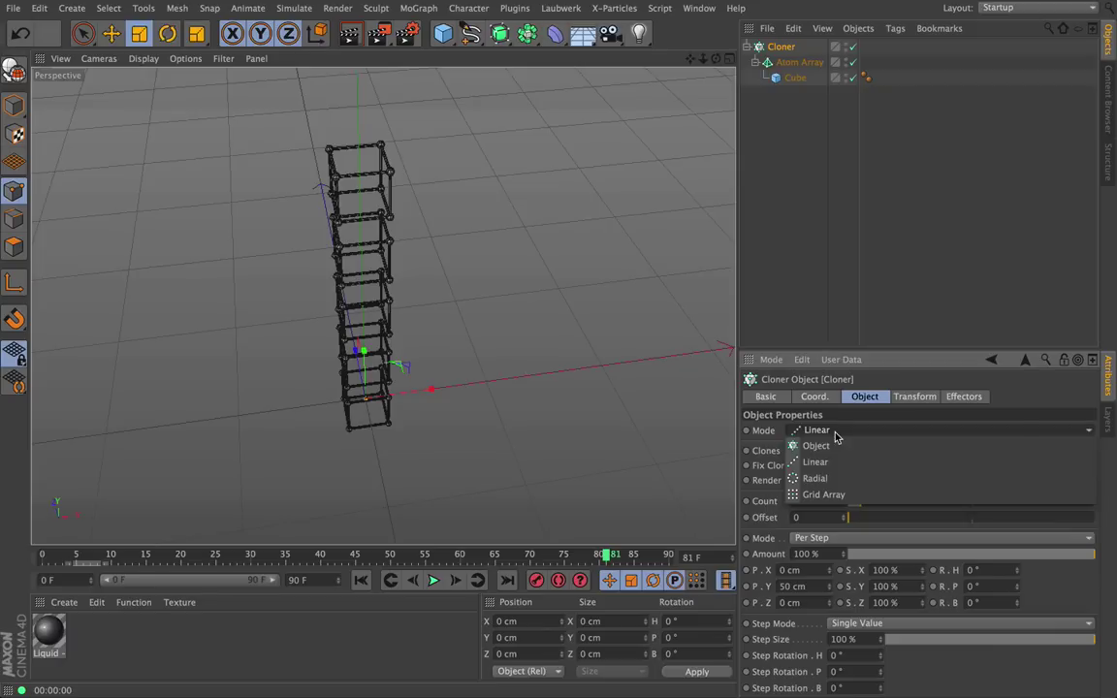
{"action": "left_click", "coordinate": [816, 480]}
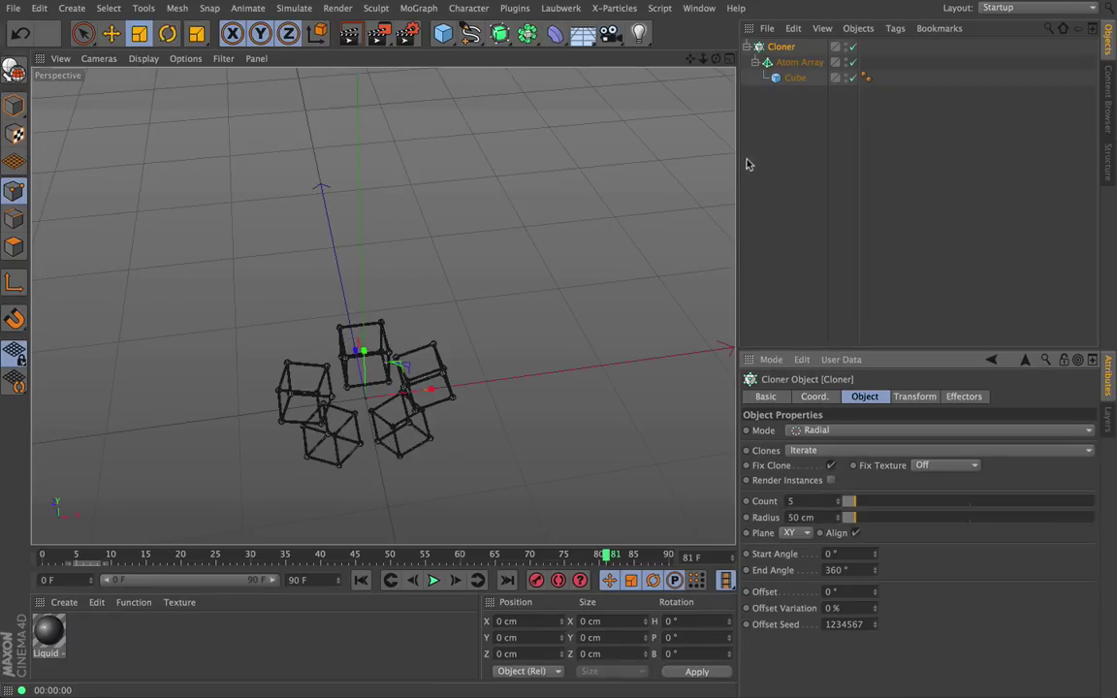
Delete the Cloner together with its nested Atom Array and cube
{"action": "mouse_move", "coordinate": [703, 58]}
{"action": "left_mouse_down"}
{"action": "mouse_move", "coordinate": [384, 307]}
{"action": "mouse_move", "coordinate": [706, 58]}
{"action": "mouse_move", "coordinate": [384, 307]}
{"action": "mouse_move", "coordinate": [690, 58]}
{"action": "left_mouse_up"}
{"action": "mouse_move", "coordinate": [715, 58]}
{"action": "left_mouse_down"}
{"action": "mouse_move", "coordinate": [383, 307]}
{"action": "mouse_move", "coordinate": [393, 308]}
{"action": "left_mouse_up"}
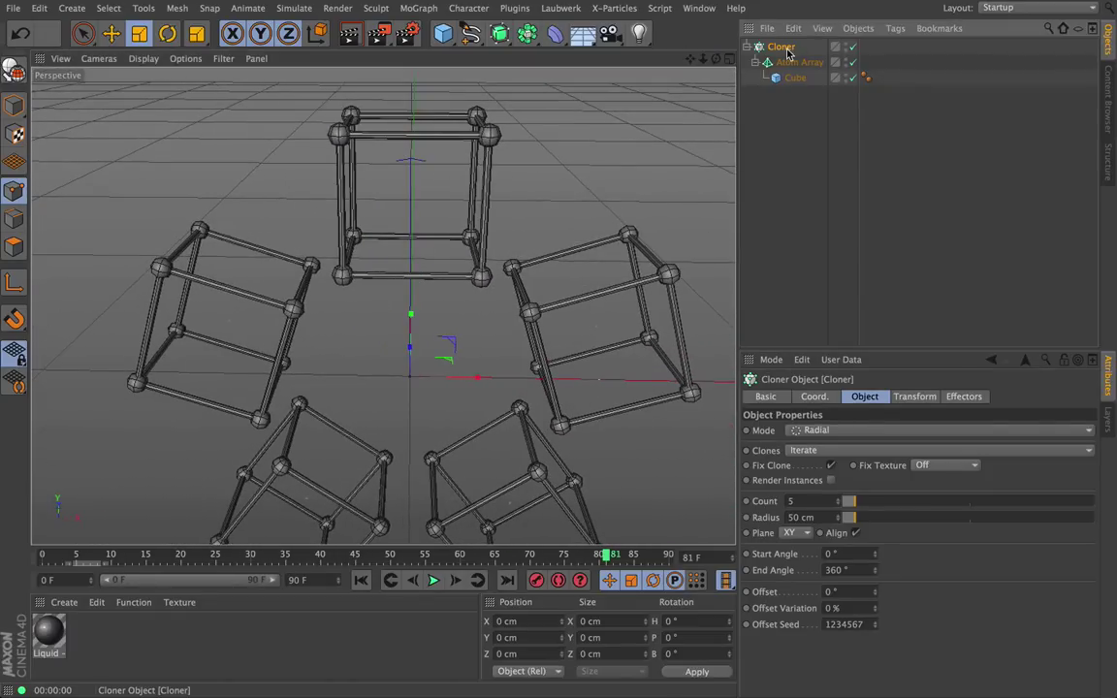
{"action": "key", "text": "Delete"}
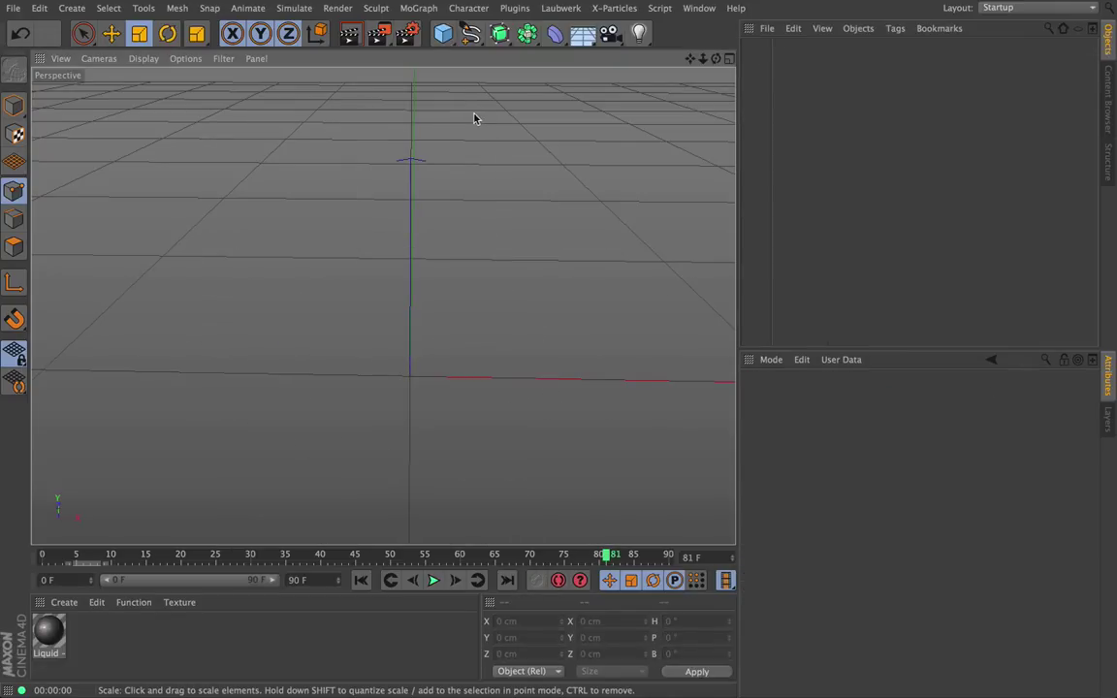
Add a tube primitive and set its inner radius to 186 cm for a thin-walled ring
{"action": "left_click", "coordinate": [443, 35]}
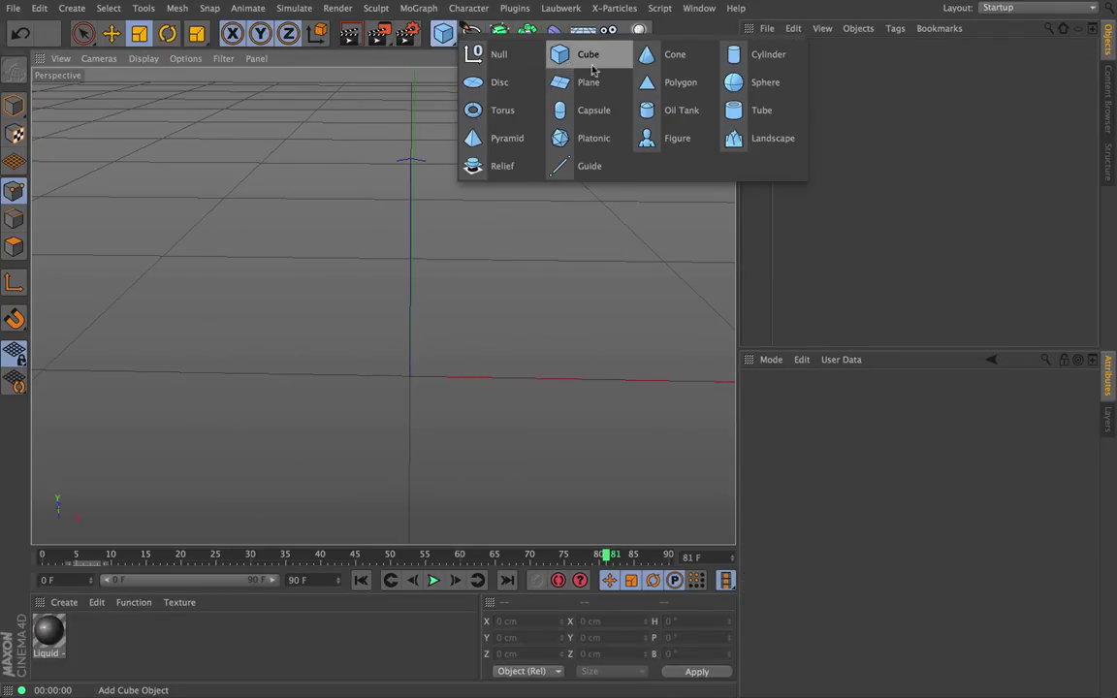
{"action": "left_click", "coordinate": [747, 113]}
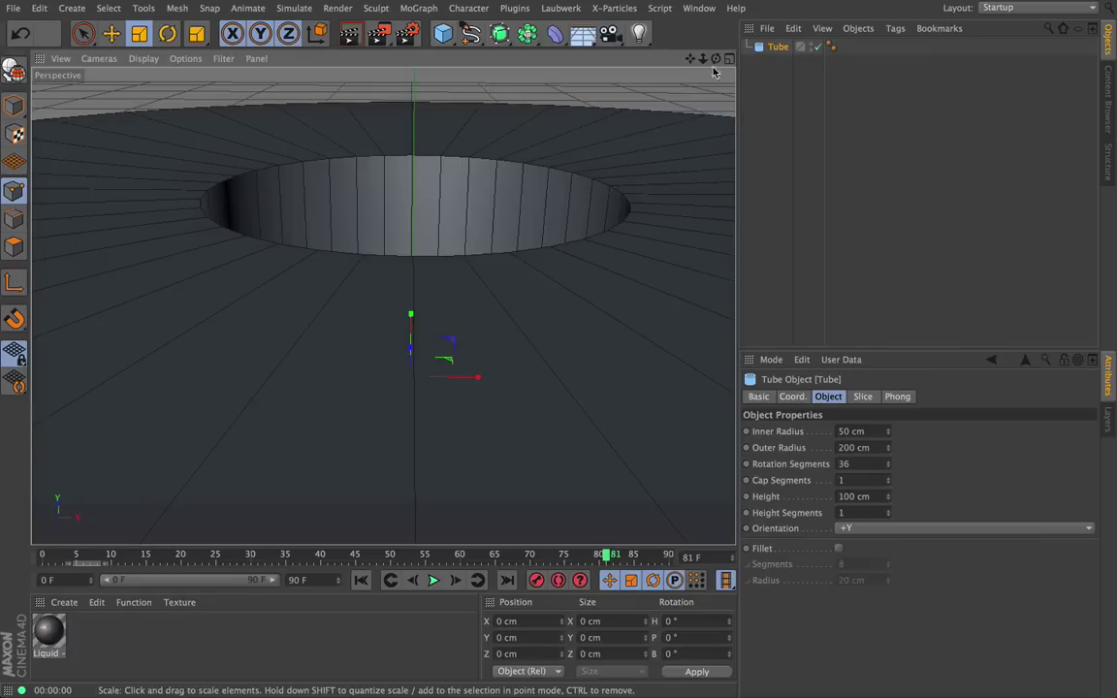
{"action": "scroll", "coordinate": [383, 307], "scroll_direction": "down", "scroll_amount": 10}
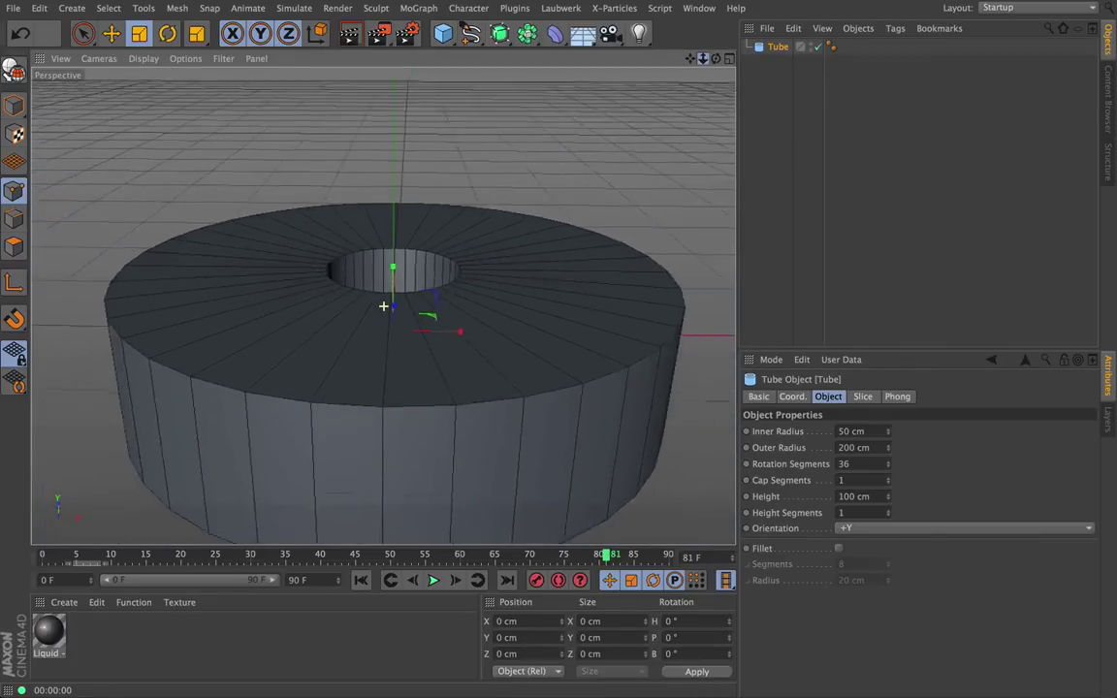
{"action": "mouse_move", "coordinate": [887, 430]}
{"action": "left_mouse_down"}
{"action": "mouse_move", "coordinate": [888, 381]}
{"action": "mouse_move", "coordinate": [887, 426]}
{"action": "mouse_move", "coordinate": [888, 388]}
{"action": "mouse_move", "coordinate": [878, 416]}
{"action": "left_mouse_up"}
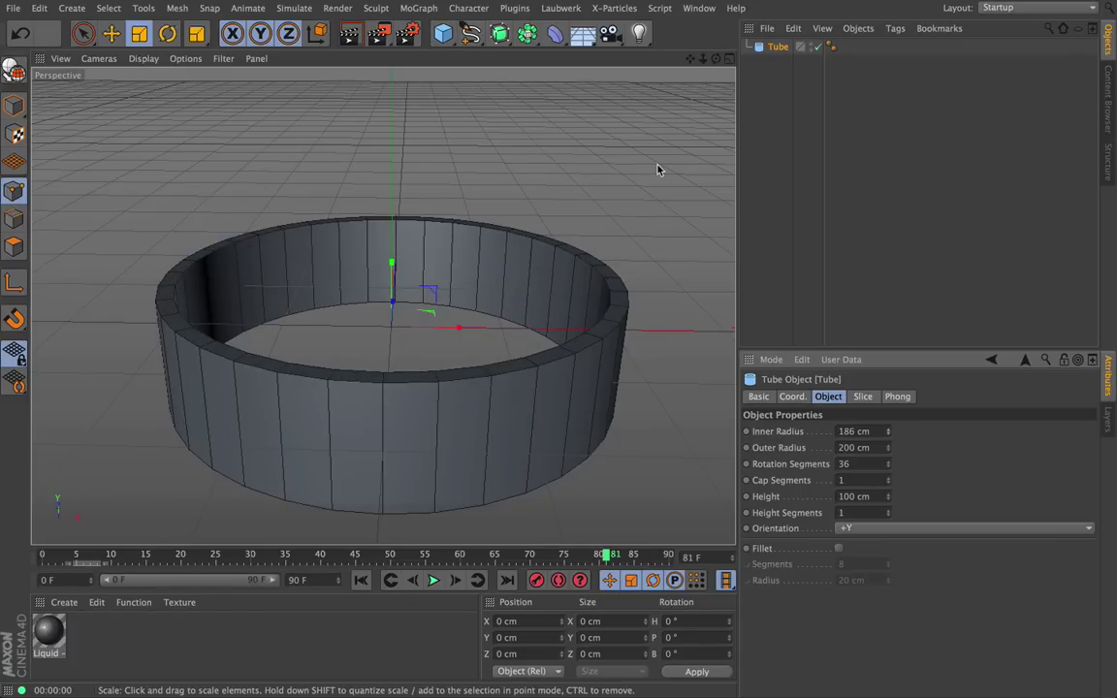
Add an Atom Array and nest the tube under it to turn the ring into a wireframe structure
{"action": "left_click", "coordinate": [527, 33]}
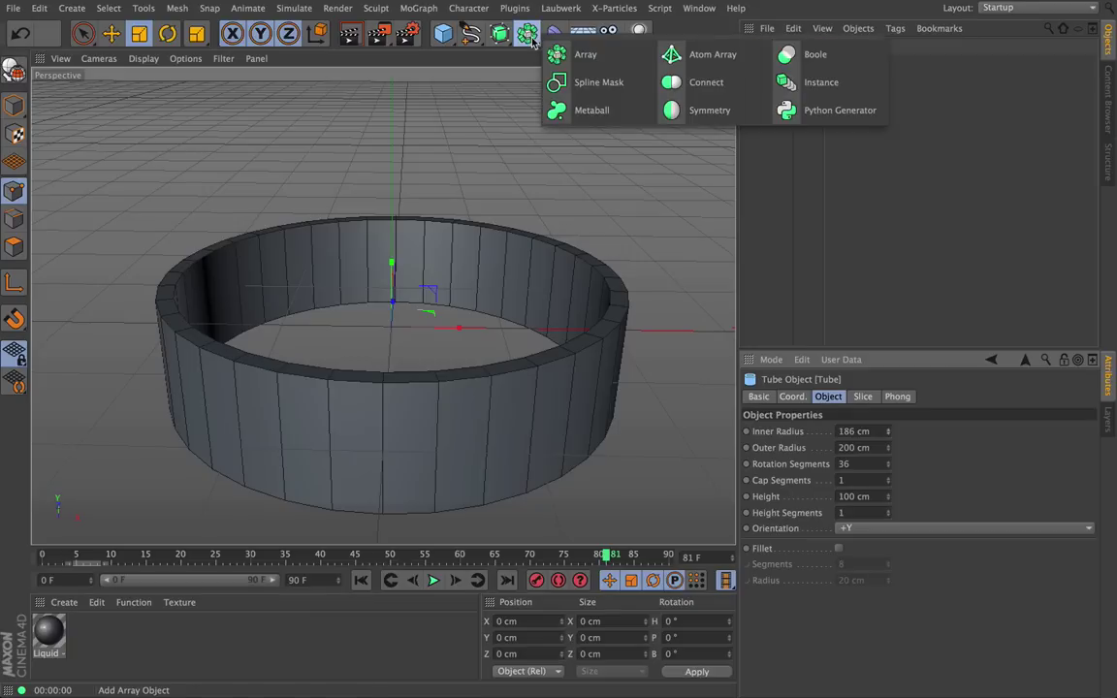
{"action": "left_click", "coordinate": [711, 55]}
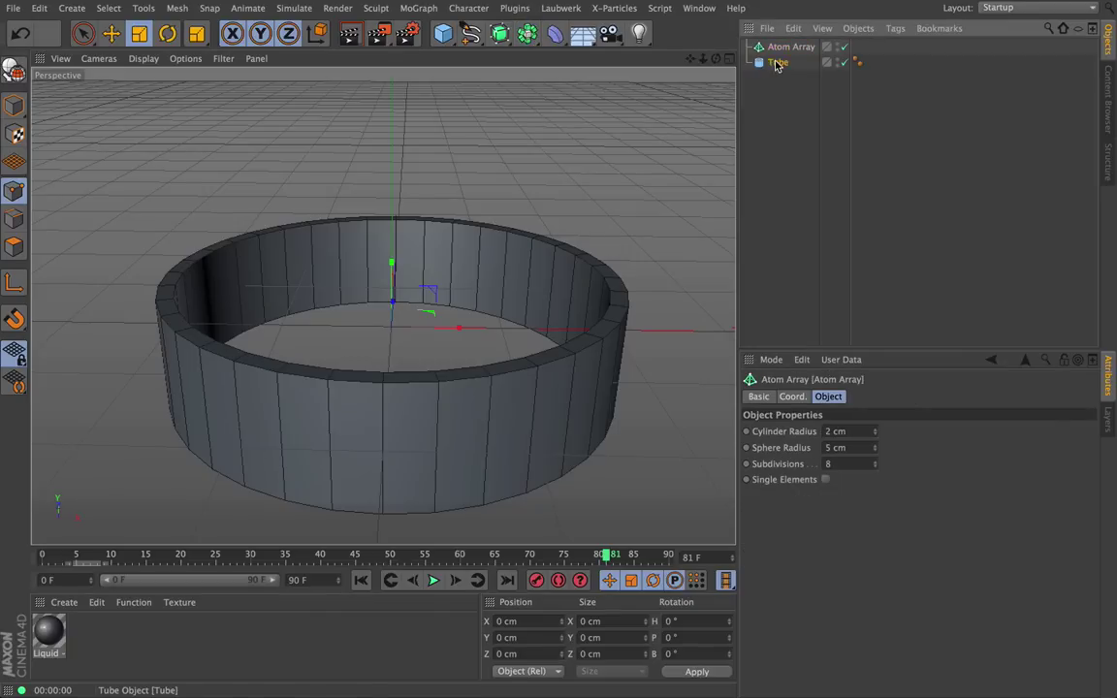
{"action": "left_click_drag", "start_coordinate": [773, 47], "coordinate": [776, 51]}
{"action": "left_click_drag", "start_coordinate": [381, 306], "coordinate": [383, 307], "text": "alt"}
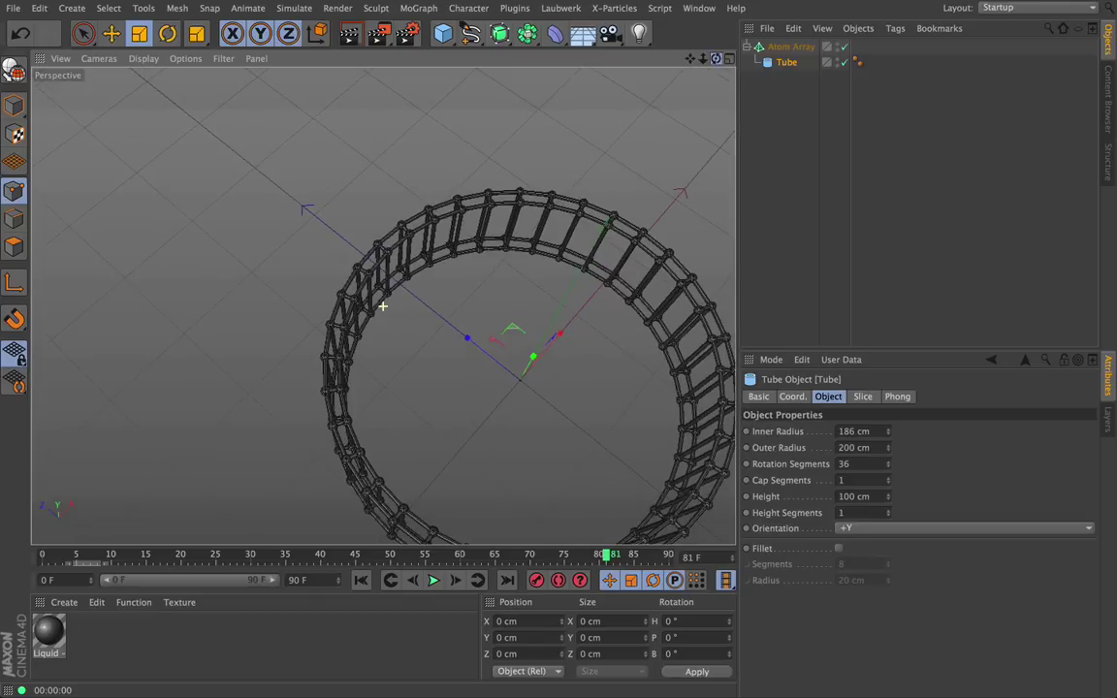
{"action": "left_click_drag", "start_coordinate": [558, 354], "coordinate": [382, 306], "text": "alt"}
{"action": "left_click_drag", "start_coordinate": [703, 60], "coordinate": [382, 306]}
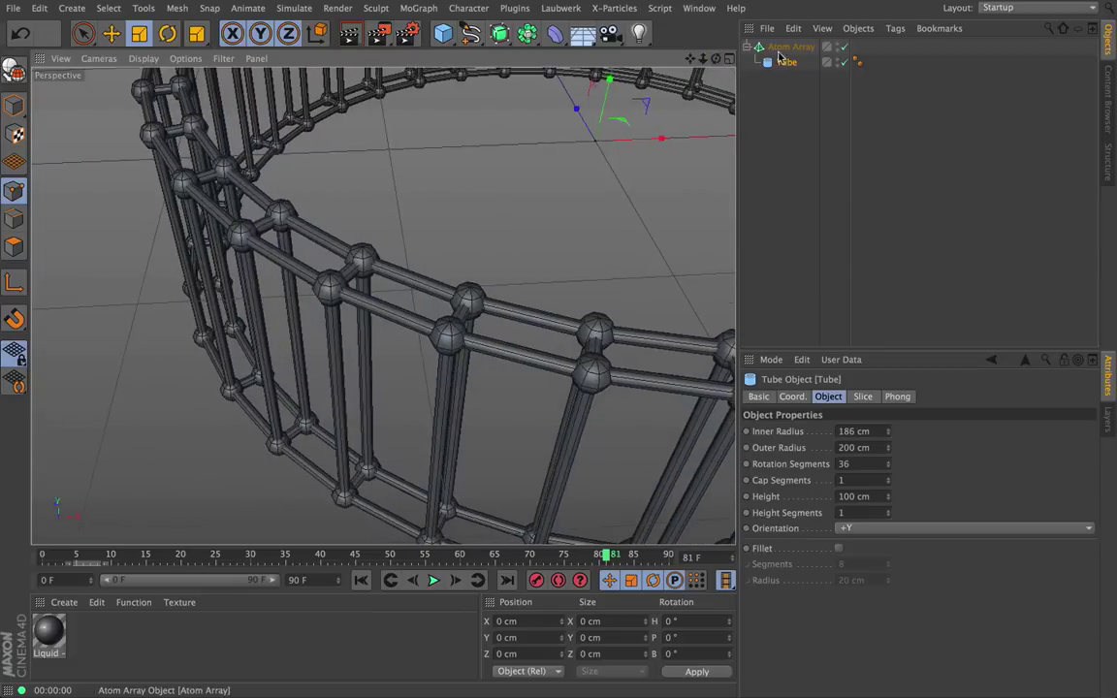
Set the tube's inner radius to 134 cm and inspect the thicker wireframe ring from above and close up
{"action": "left_click_drag", "start_coordinate": [891, 435], "coordinate": [890, 469]}
{"action": "middle_click_drag", "start_coordinate": [667, 148], "coordinate": [642, 147], "text": "alt"}
{"action": "right_click_drag", "start_coordinate": [666, 147], "coordinate": [485, 147], "text": "alt"}
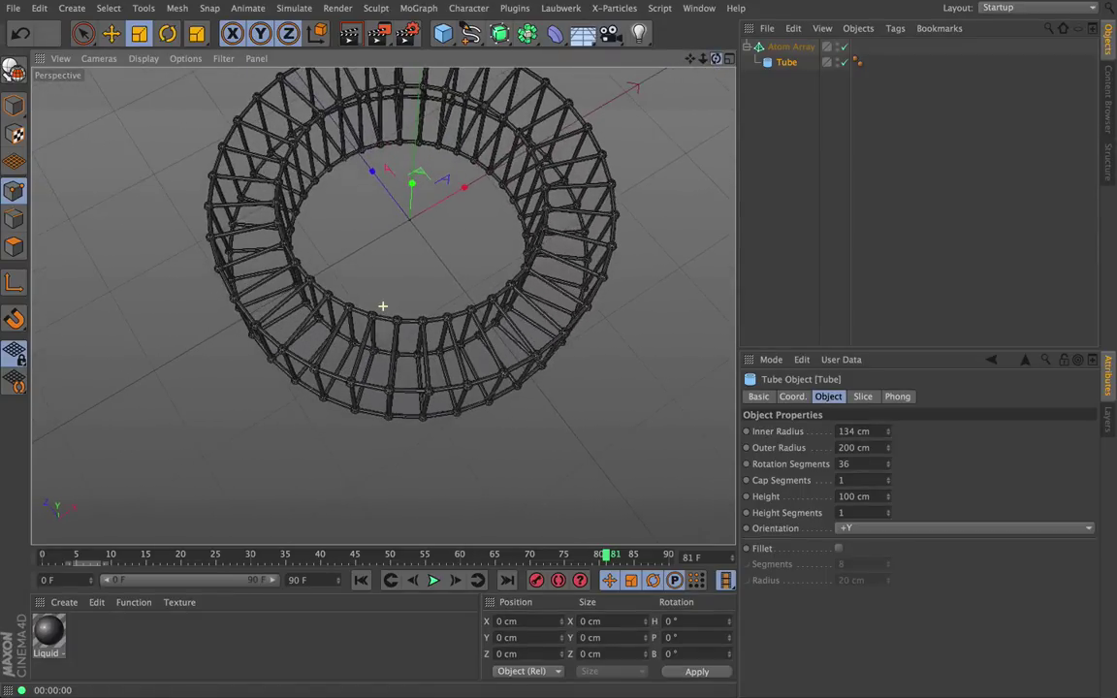
{"action": "left_click_drag", "start_coordinate": [383, 306], "coordinate": [383, 272], "text": "alt"}
{"action": "mouse_move", "coordinate": [702, 60]}
{"action": "left_mouse_down"}
{"action": "mouse_move", "coordinate": [873, 60]}
{"action": "mouse_move", "coordinate": [708, 56]}
{"action": "left_mouse_up"}
{"action": "left_click_drag", "start_coordinate": [384, 306], "coordinate": [383, 307], "text": "alt"}
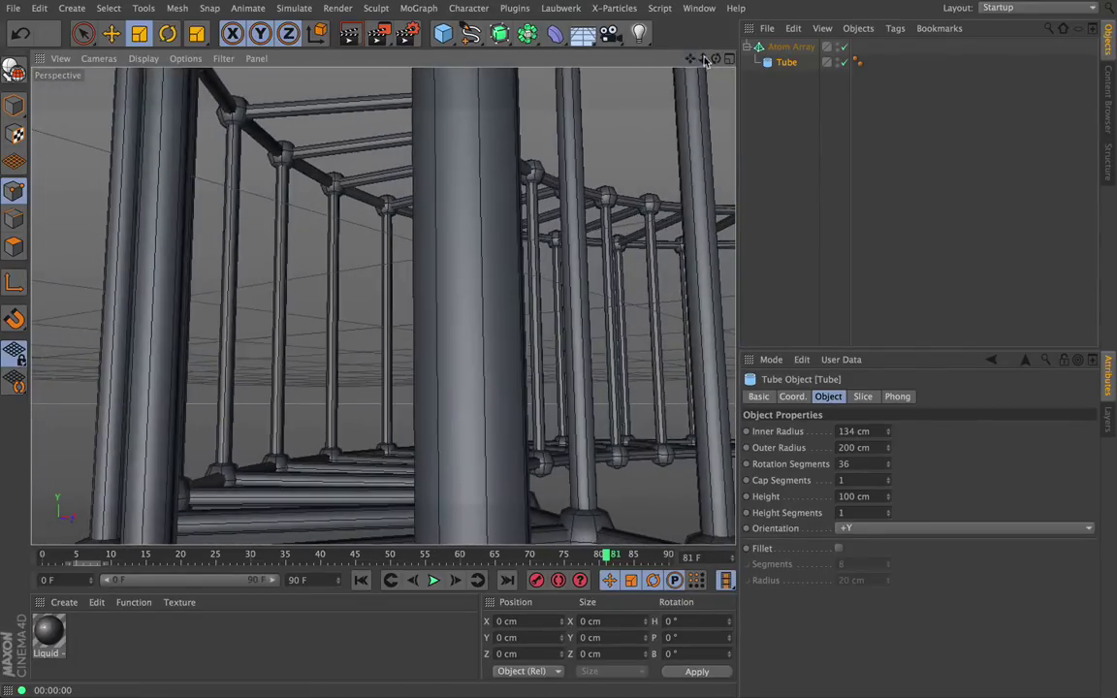
{"action": "left_click_drag", "start_coordinate": [704, 59], "coordinate": [383, 307]}
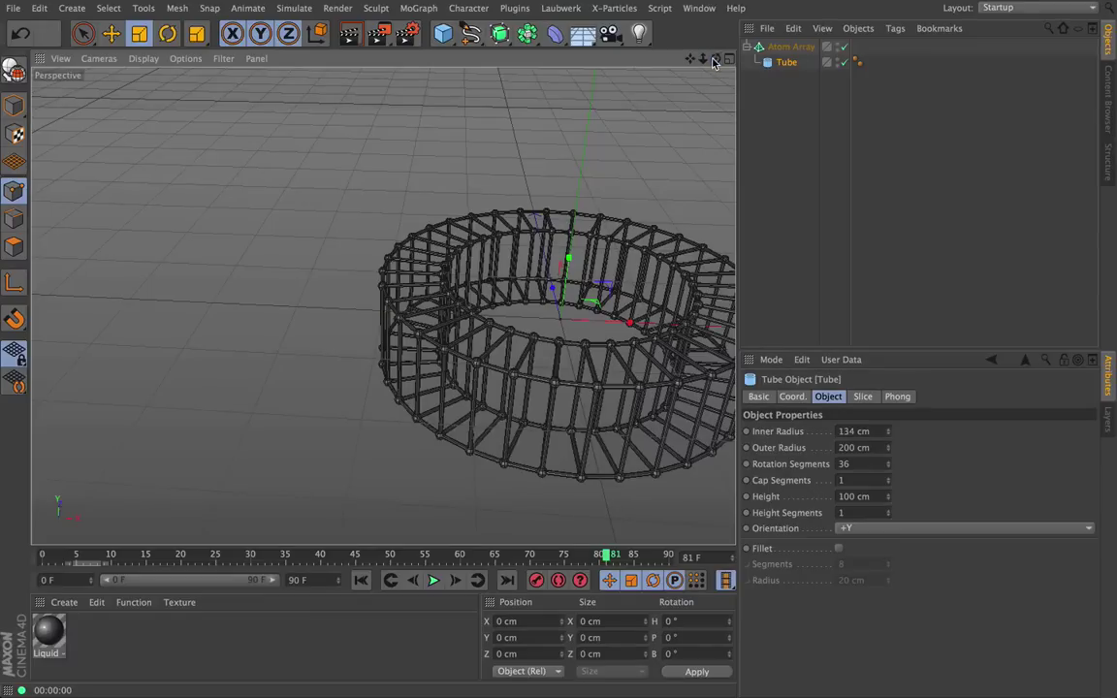
Delete the Atom Array with its tube and add a sphere primitive in its place
{"action": "left_click", "coordinate": [771, 48]}
{"action": "key", "text": "Delete"}
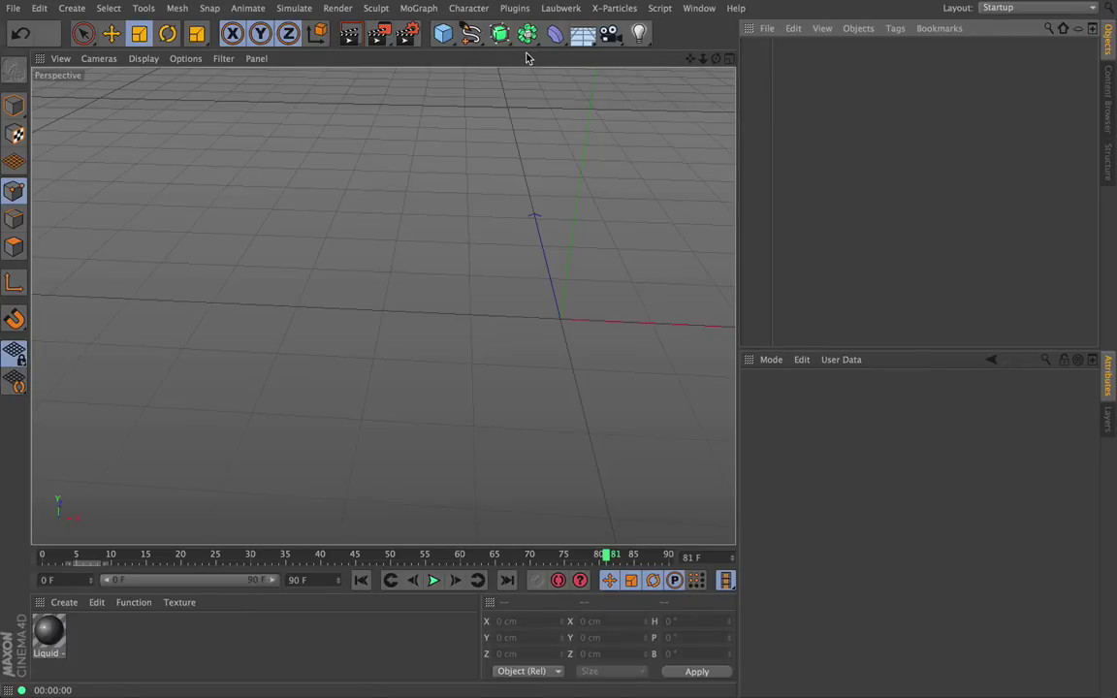
{"action": "left_click", "coordinate": [445, 35]}
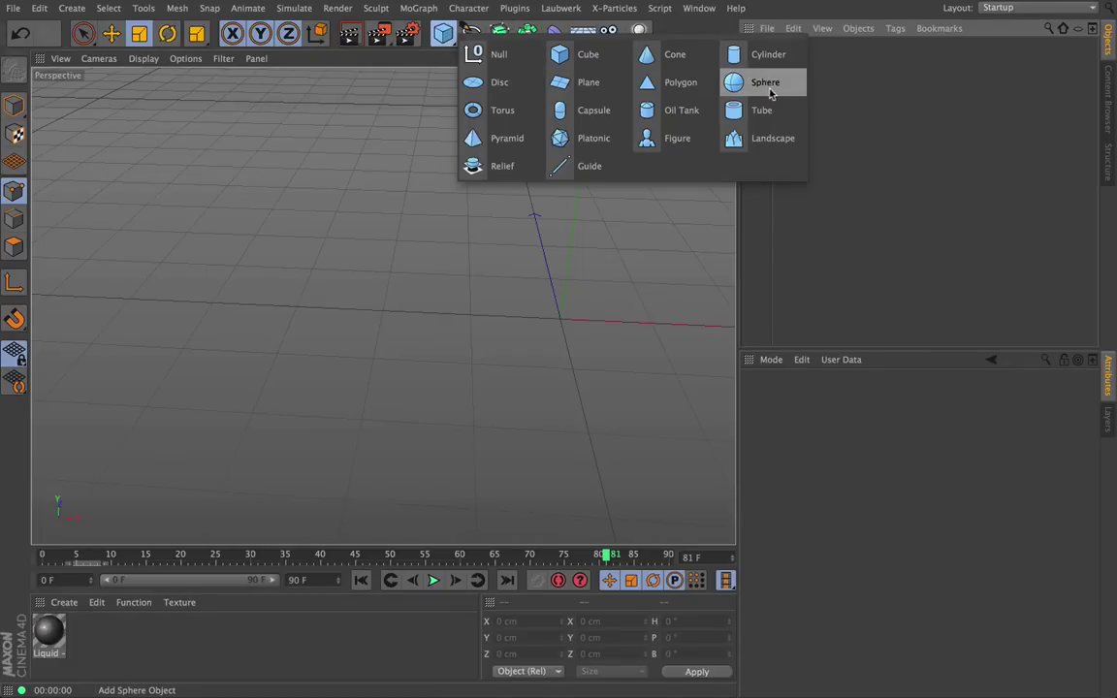
{"action": "left_click", "coordinate": [776, 89]}
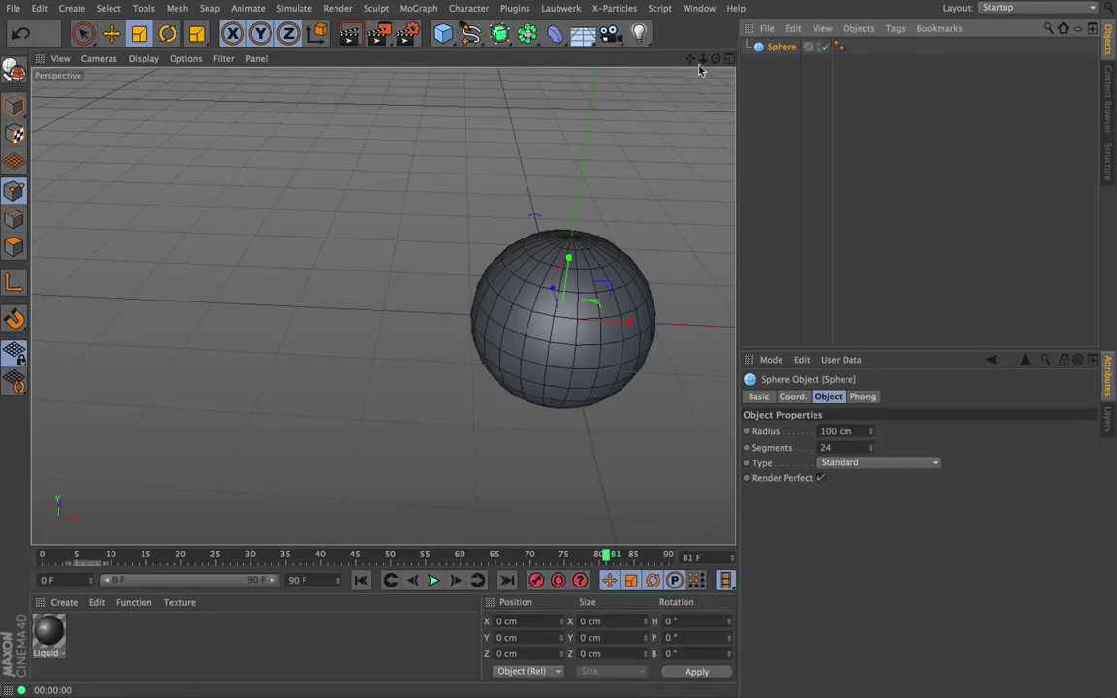
{"action": "left_click_drag", "start_coordinate": [691, 59], "coordinate": [585, 42]}
{"action": "left_click_drag", "start_coordinate": [383, 306], "coordinate": [384, 307], "text": "alt"}
{"action": "mouse_move", "coordinate": [705, 60]}
{"action": "left_mouse_down"}
{"action": "mouse_move", "coordinate": [591, 60]}
{"action": "mouse_move", "coordinate": [696, 60]}
{"action": "left_mouse_up"}
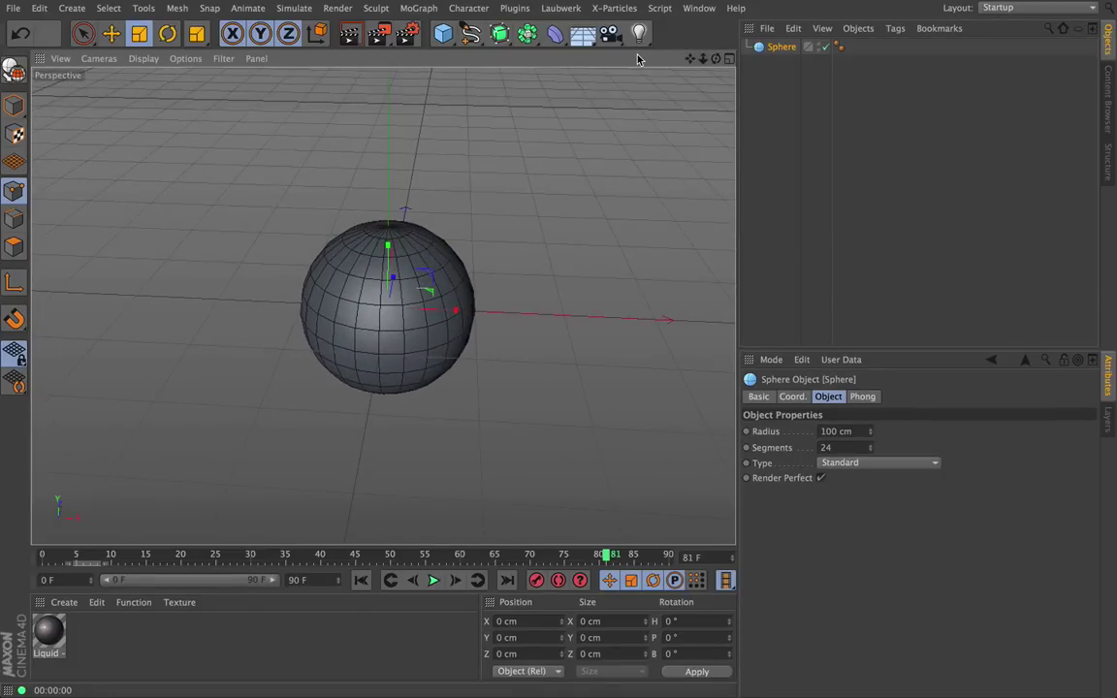
Add a Metaball generator and nest the sphere under it
{"action": "left_click", "coordinate": [527, 34]}
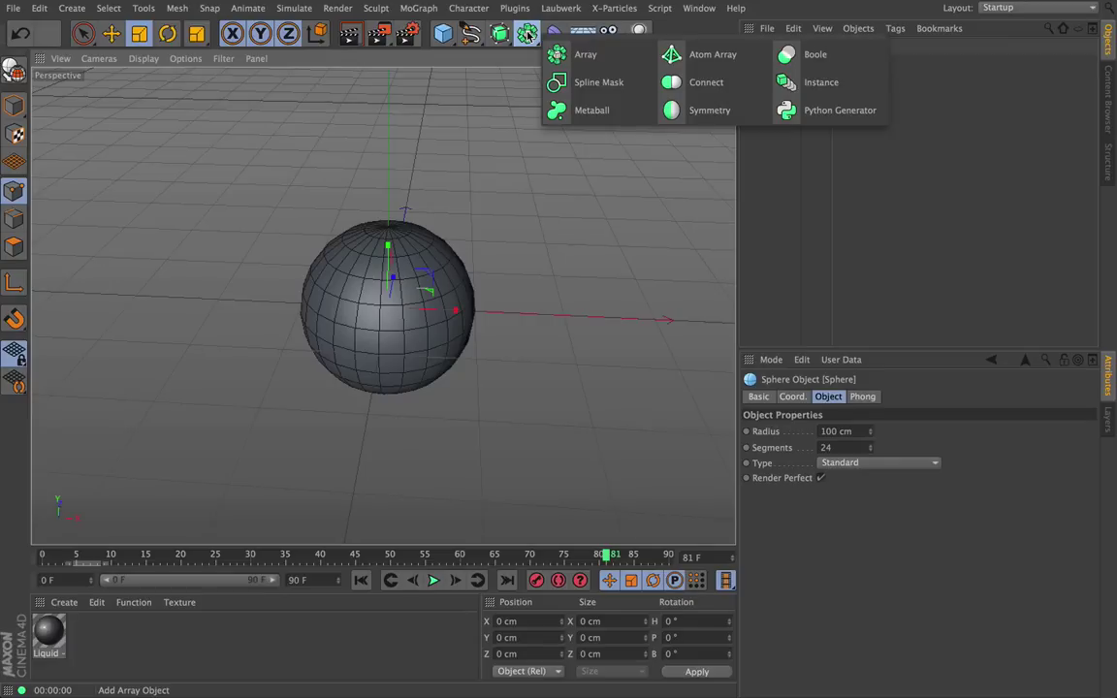
{"action": "left_click", "coordinate": [592, 110]}
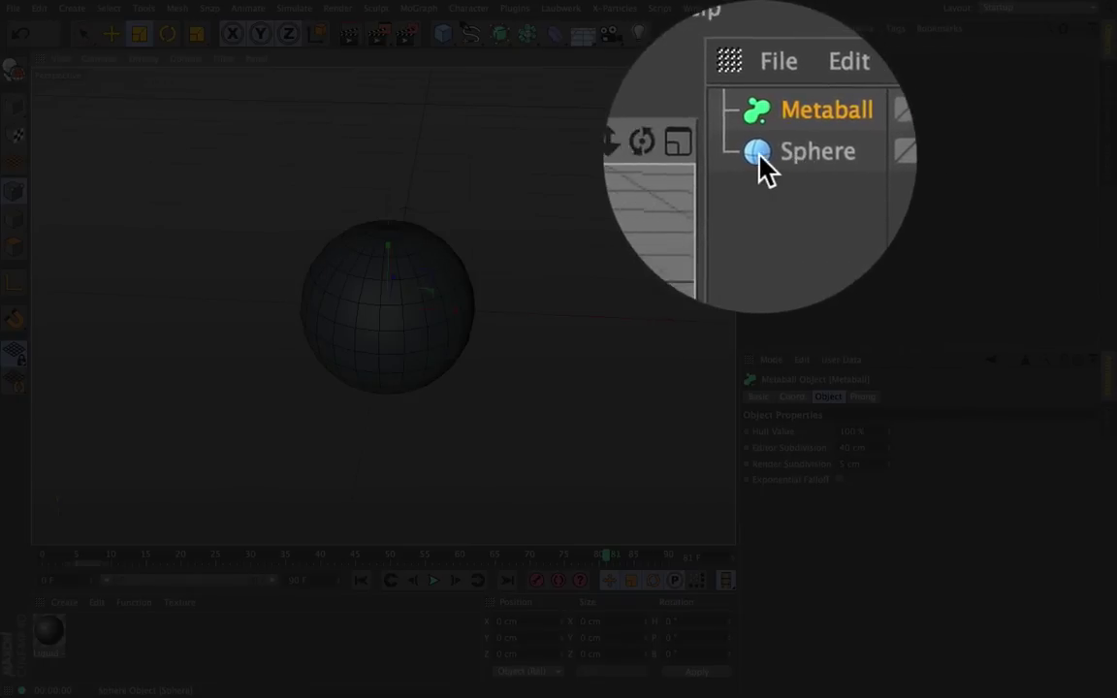
{"action": "left_click_drag", "start_coordinate": [779, 160], "coordinate": [782, 49]}
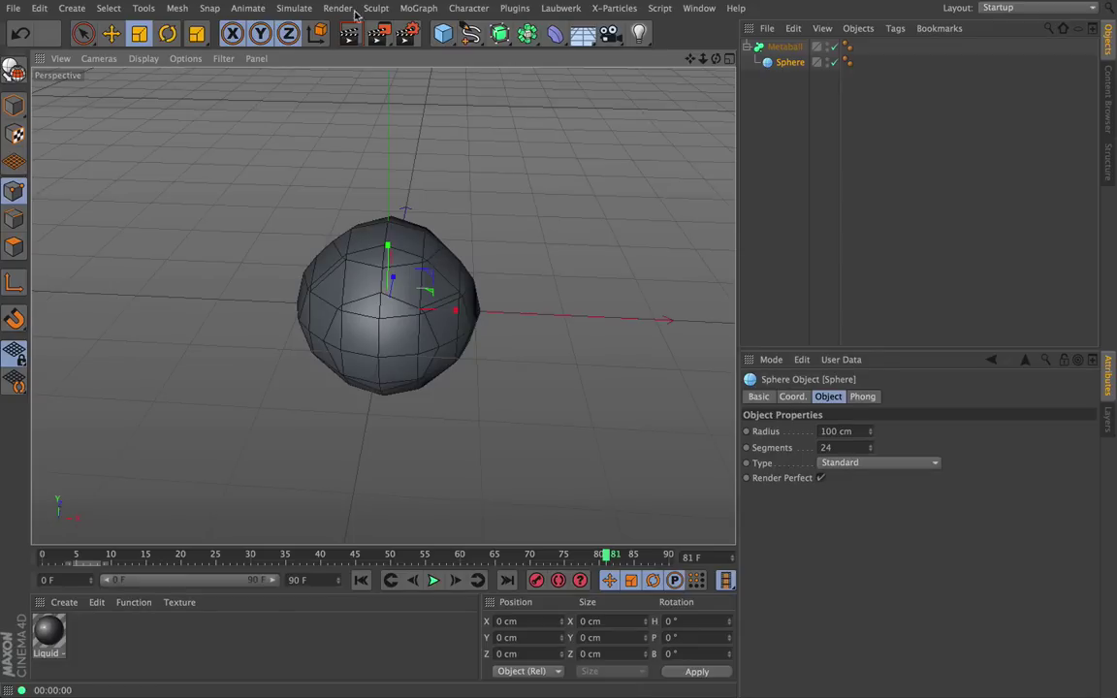
Render viewport previews of the single-sphere Metaball from a distance and closer up
{"action": "left_click", "coordinate": [351, 35]}
{"action": "left_click_drag", "start_coordinate": [703, 59], "coordinate": [317, 15]}
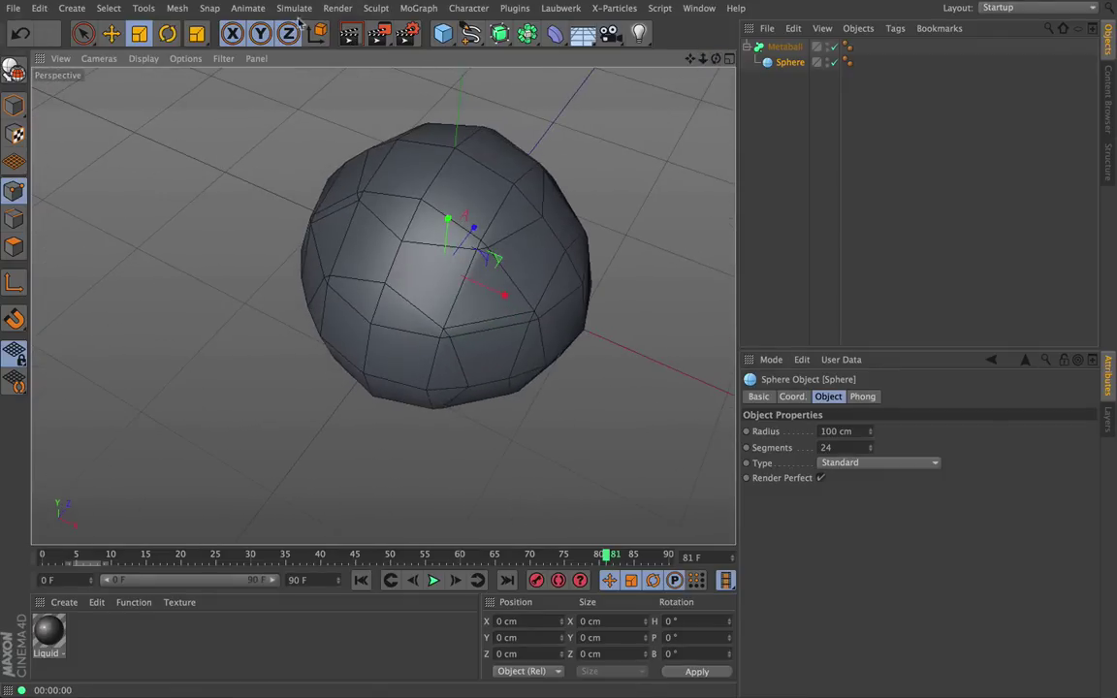
{"action": "left_click", "coordinate": [352, 36]}
{"action": "left_click_drag", "start_coordinate": [703, 58], "coordinate": [796, 60]}
{"action": "left_click_drag", "start_coordinate": [384, 306], "coordinate": [397, 267], "text": "alt"}
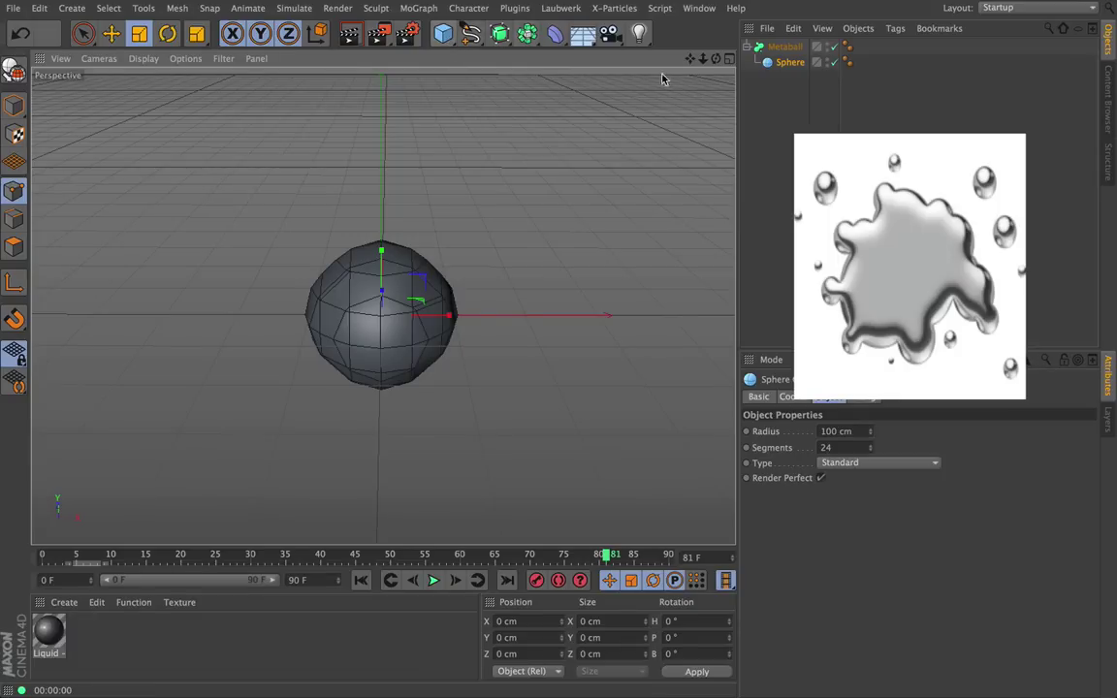
Add a second sphere under the Metaball and move it along the X axis until only a narrow neck joins both
{"action": "left_click", "coordinate": [791, 64]}
{"action": "left_click", "coordinate": [445, 36]}
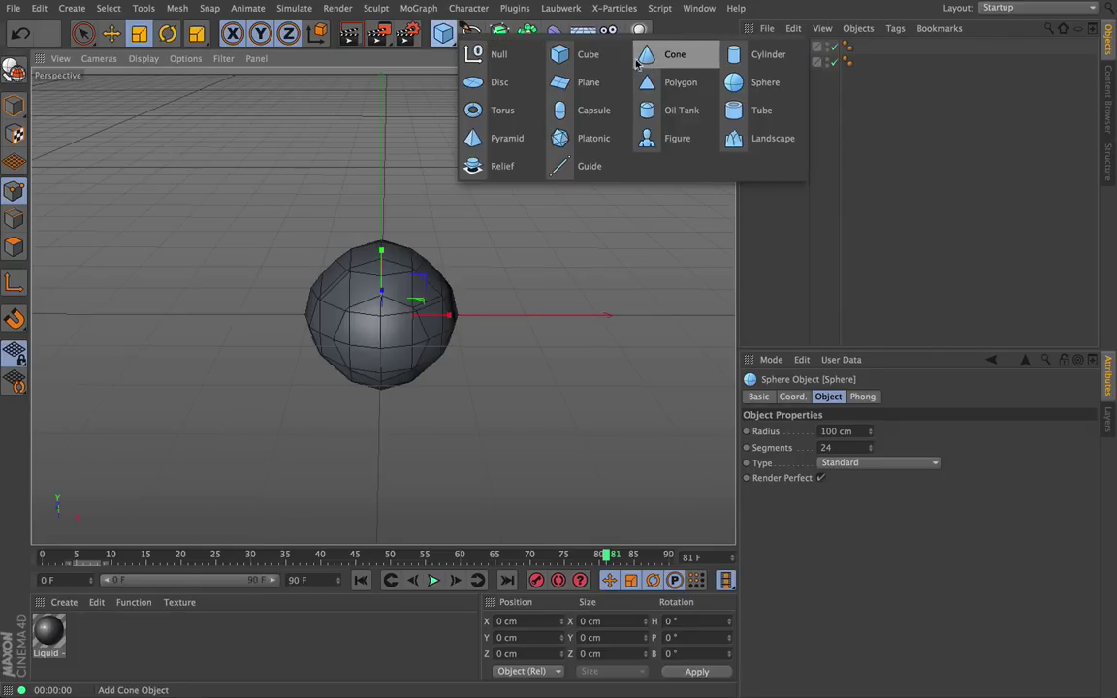
{"action": "left_click", "coordinate": [758, 83]}
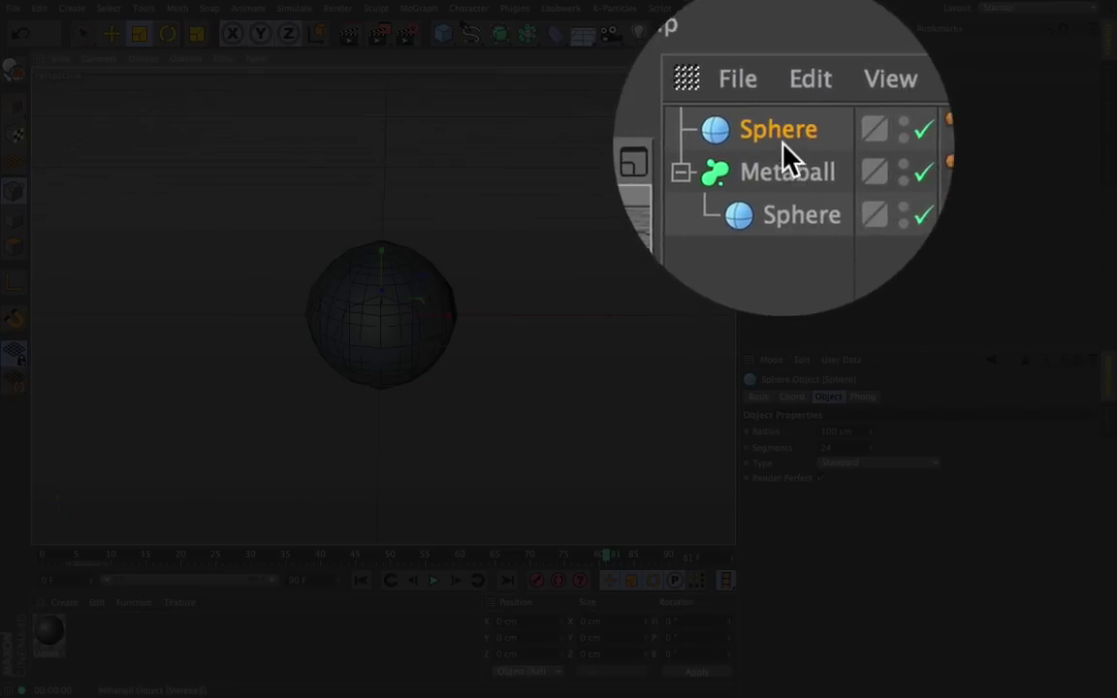
{"action": "left_click_drag", "start_coordinate": [781, 144], "coordinate": [779, 62]}
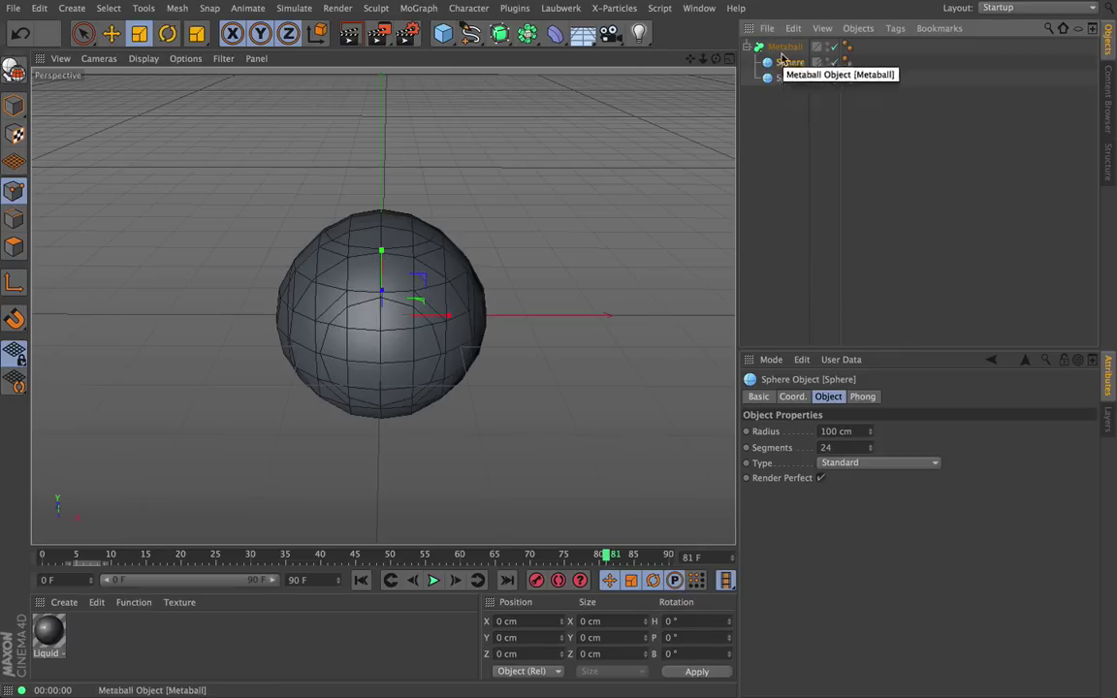
{"action": "left_click", "coordinate": [112, 36]}
{"action": "left_click_drag", "start_coordinate": [454, 320], "coordinate": [274, 307]}
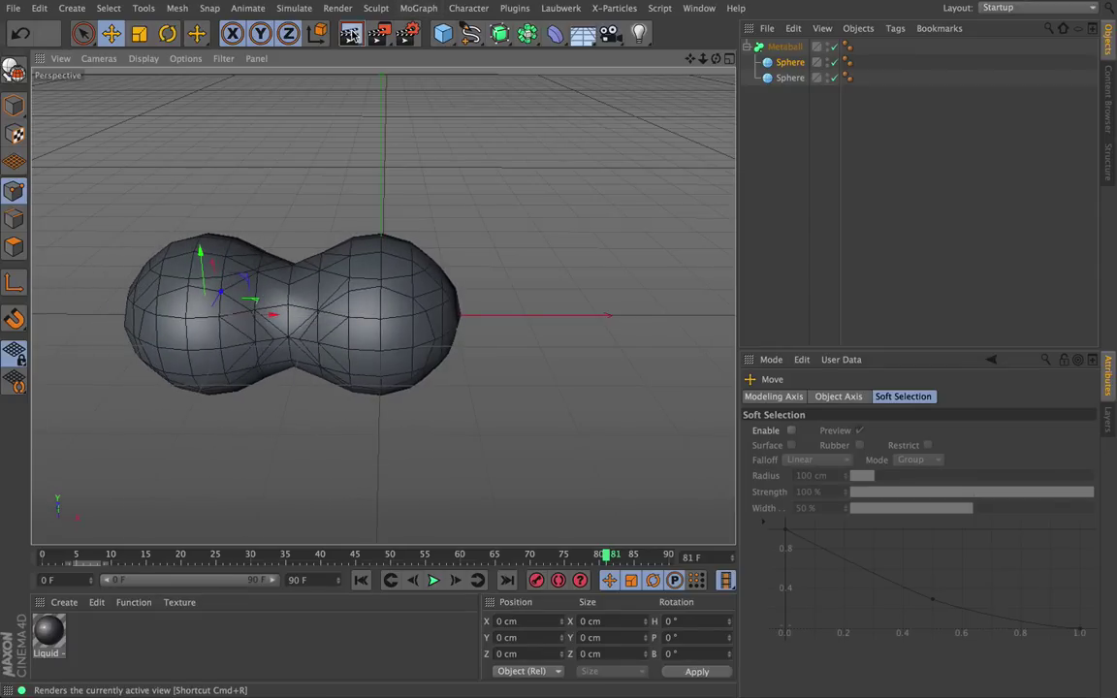
Render previews of the two blended Metaball spheres, including one from a raised angle
{"action": "left_click", "coordinate": [351, 36]}
{"action": "left_click_drag", "start_coordinate": [690, 58], "coordinate": [825, 107]}
{"action": "left_click", "coordinate": [351, 35]}
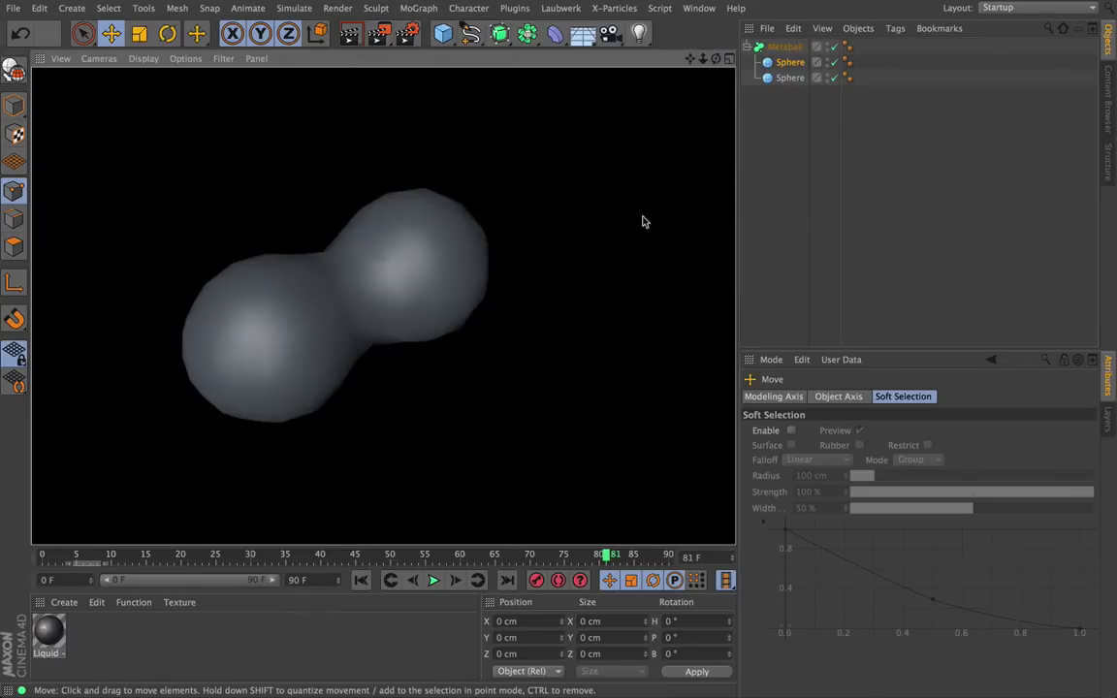
Move one of the Metaball's spheres around the other, leaving it well apart as a separate blob
{"action": "left_click", "coordinate": [793, 79]}
{"action": "left_click_drag", "start_coordinate": [328, 318], "coordinate": [480, 233]}
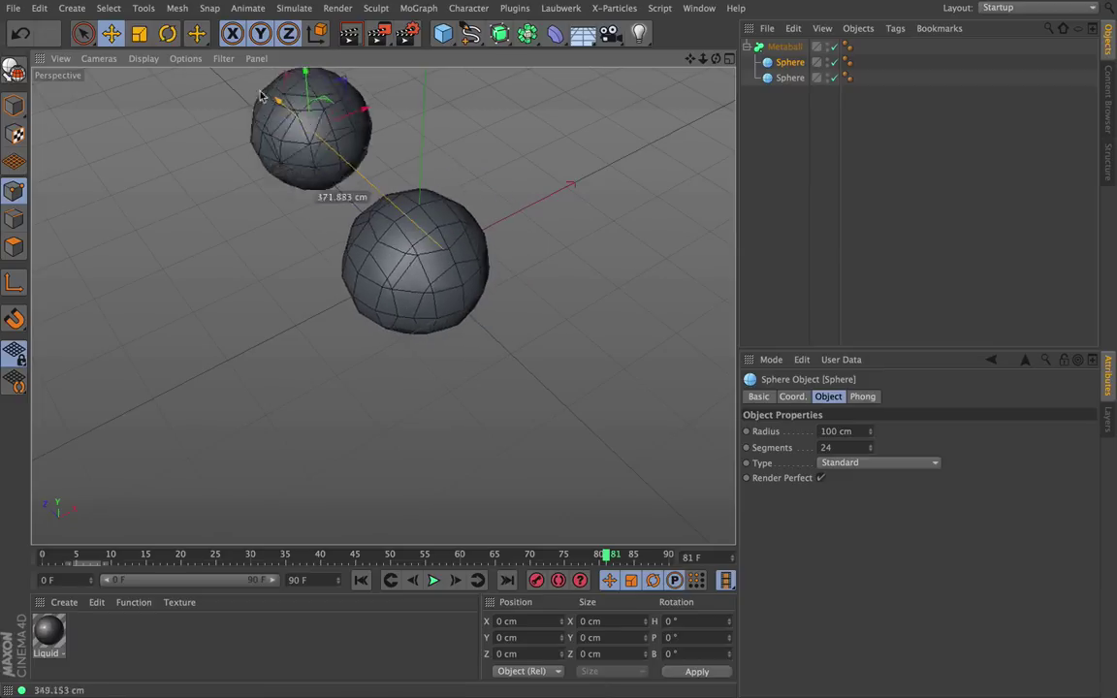
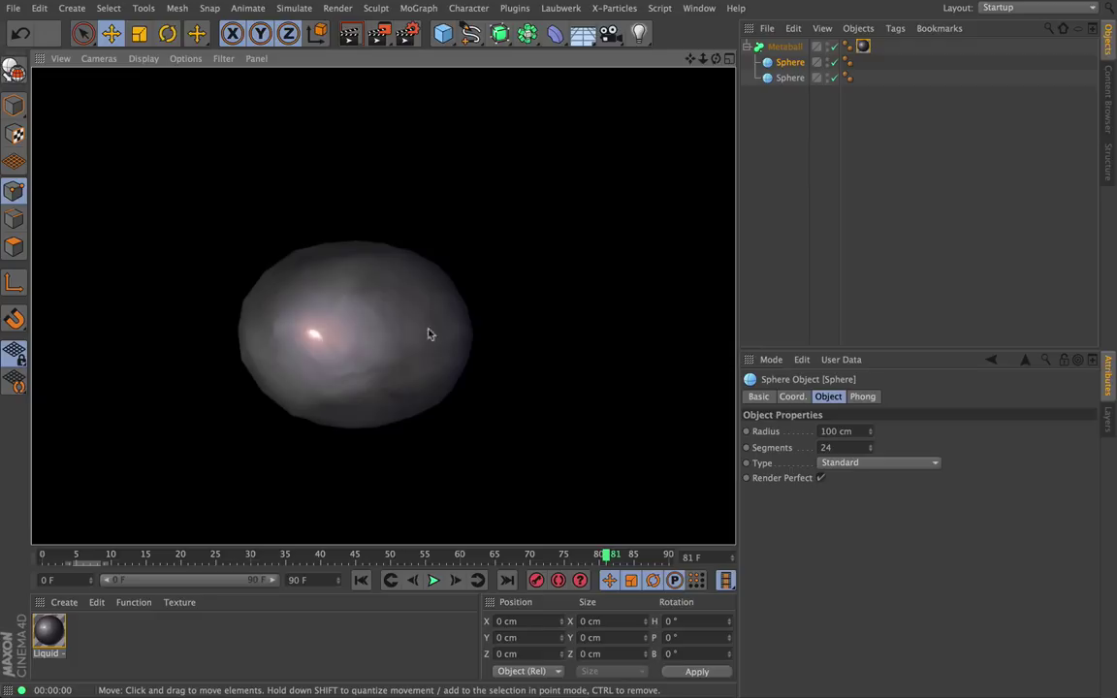
{"action": "left_click_drag", "start_coordinate": [717, 59], "coordinate": [572, 141]}
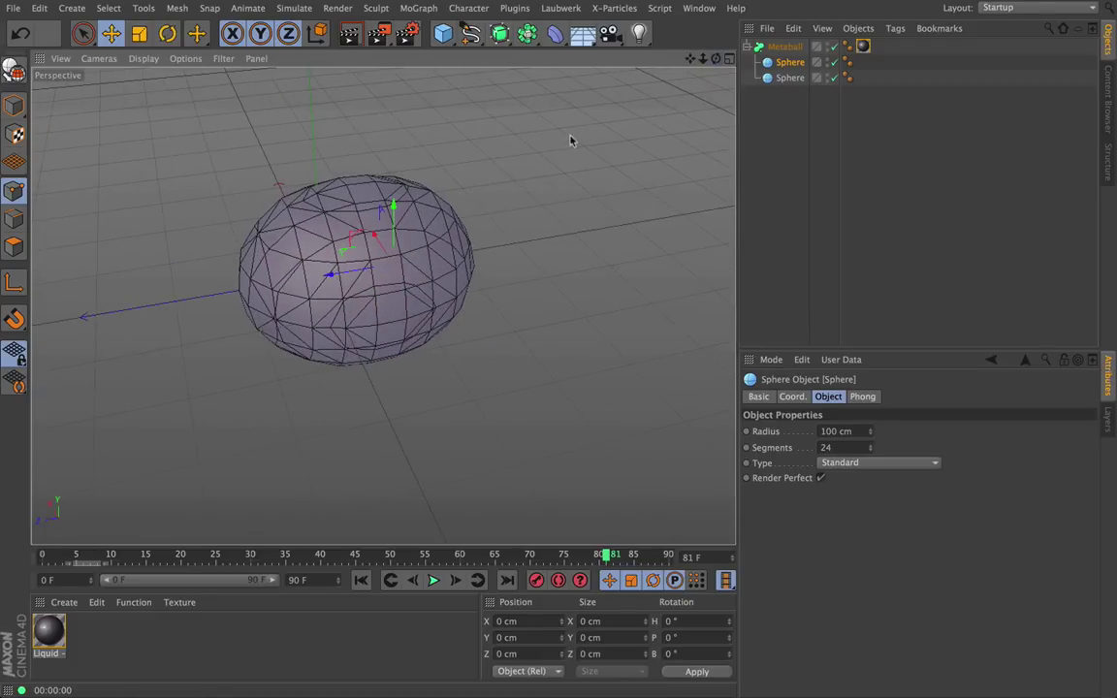
{"action": "left_click_drag", "start_coordinate": [375, 237], "coordinate": [289, 120]}
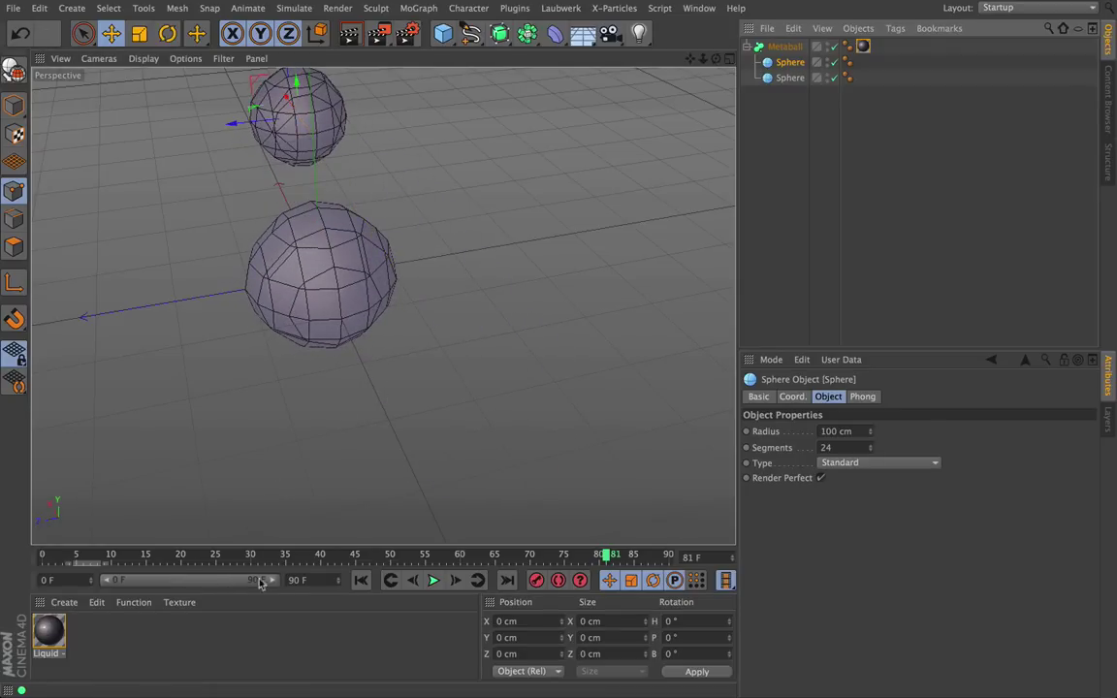
Keyframe the detached sphere apart at frame 0 and merged into the other sphere at frame 75, and play the animation from the start
{"action": "left_click", "coordinate": [432, 579]}
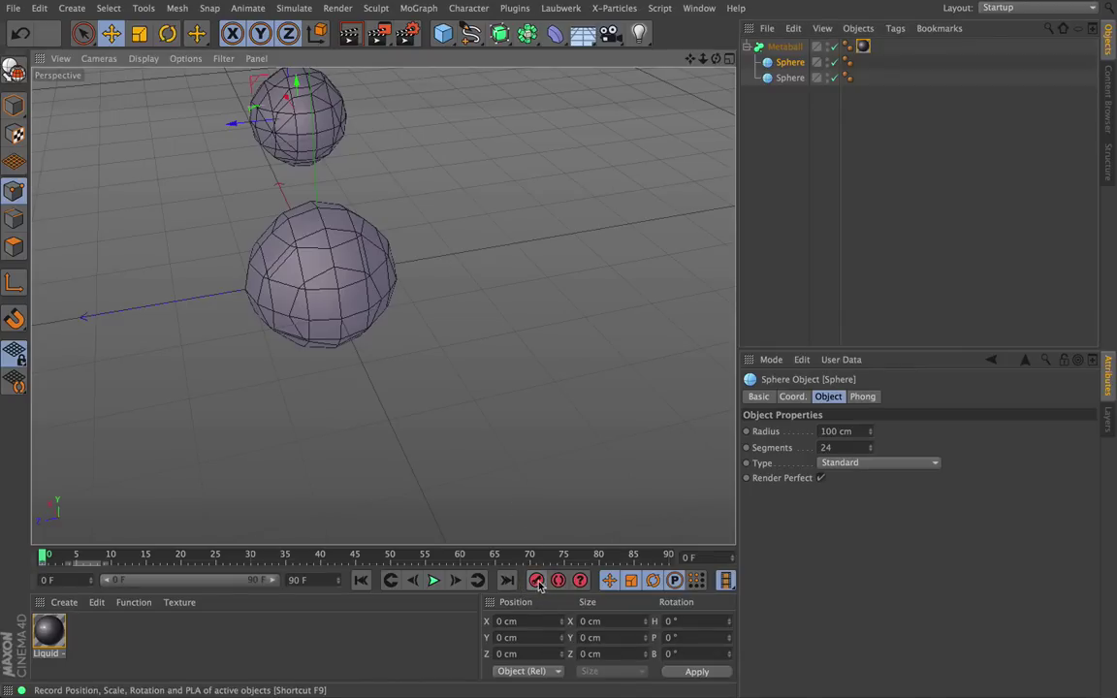
{"action": "left_click_drag", "start_coordinate": [43, 557], "coordinate": [57, 555]}
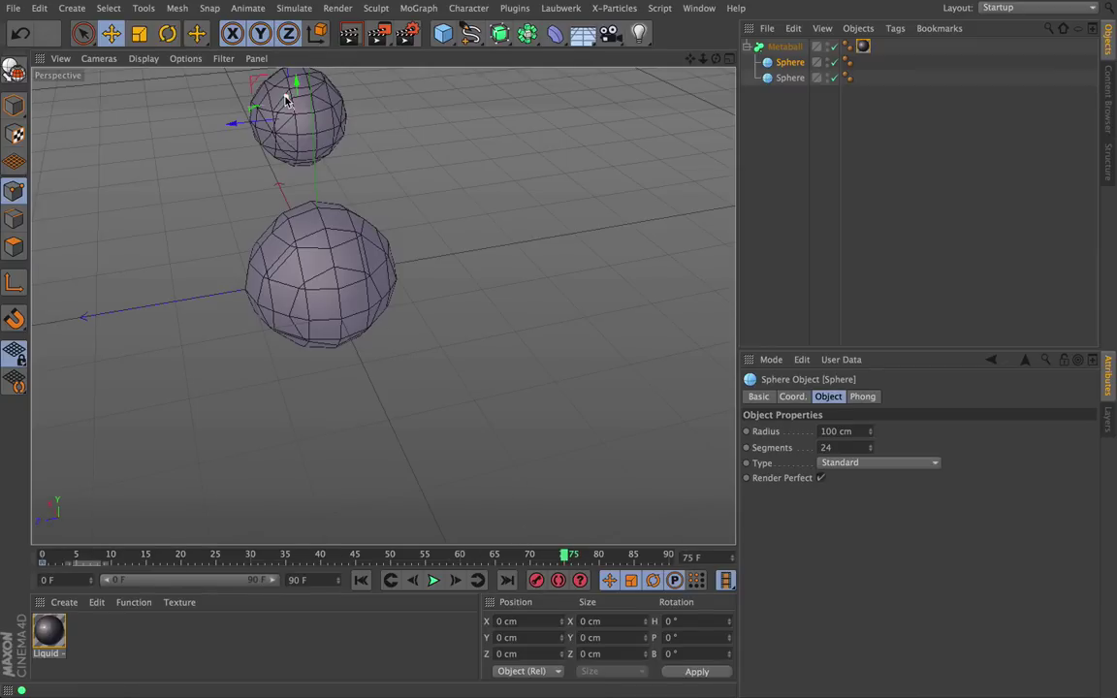
{"action": "left_click_drag", "start_coordinate": [300, 125], "coordinate": [321, 300]}
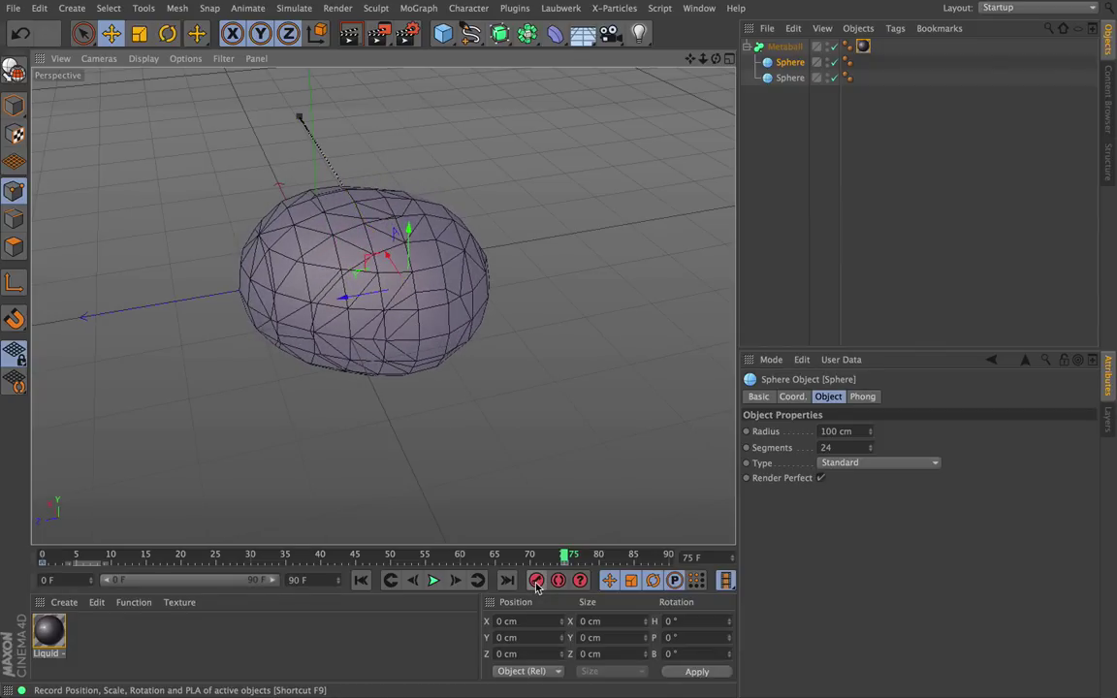
{"action": "left_click", "coordinate": [360, 580]}
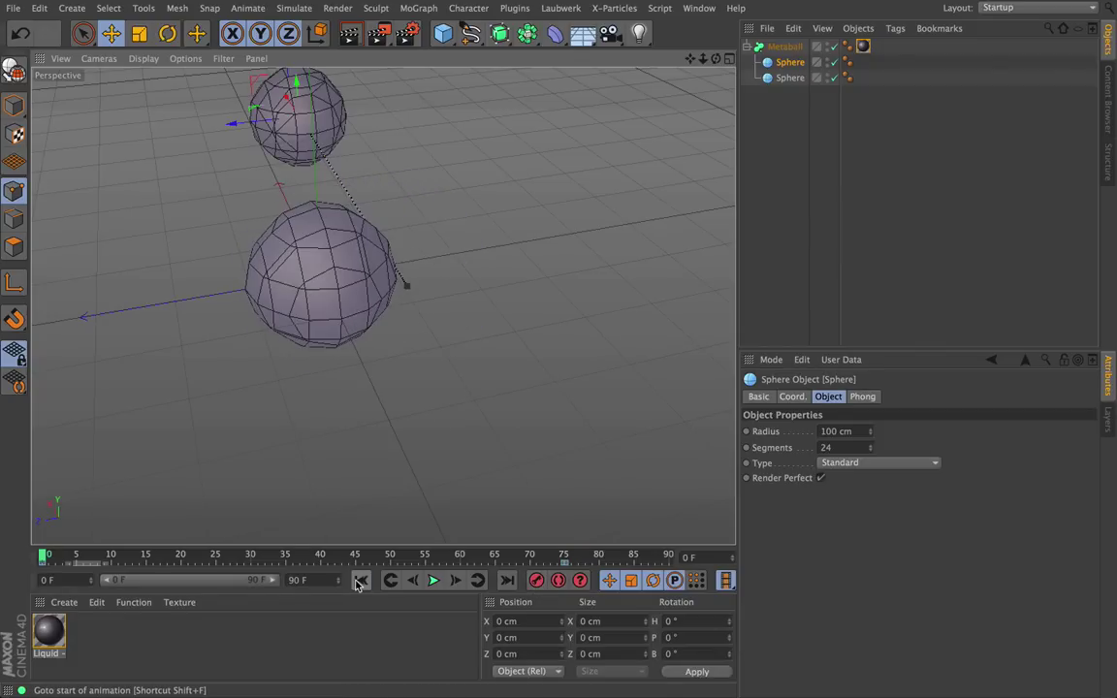
{"action": "left_click", "coordinate": [434, 580]}
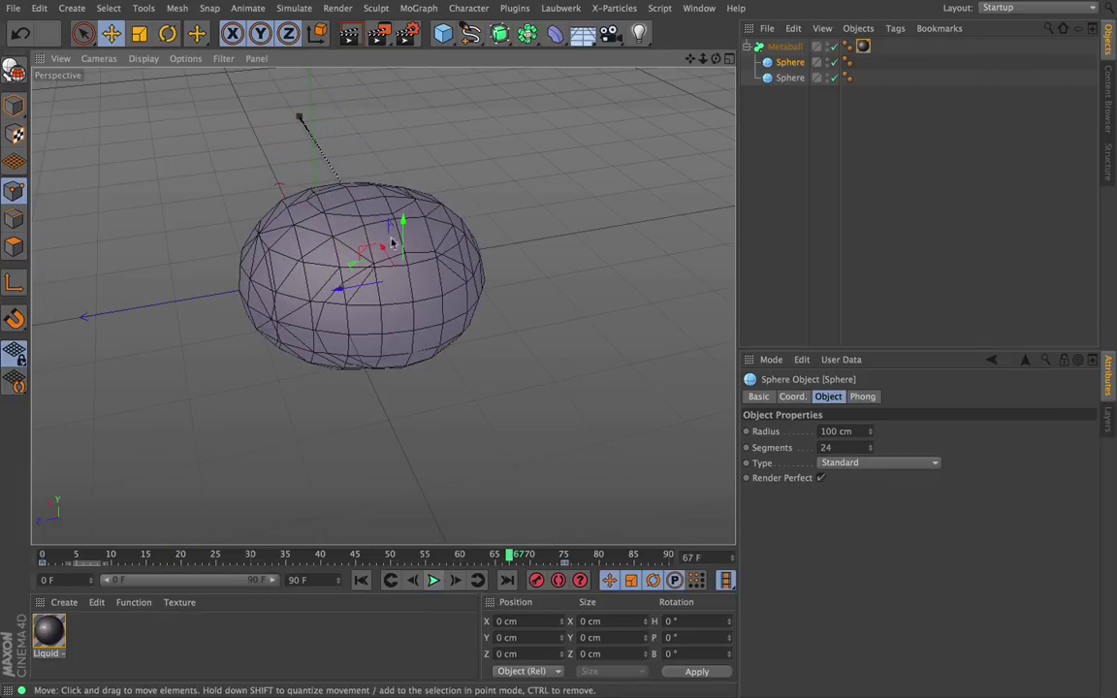
Set the render output to the HDV/HDTV 720 25 preset with the frame range on All Frames
{"action": "left_click", "coordinate": [409, 34]}
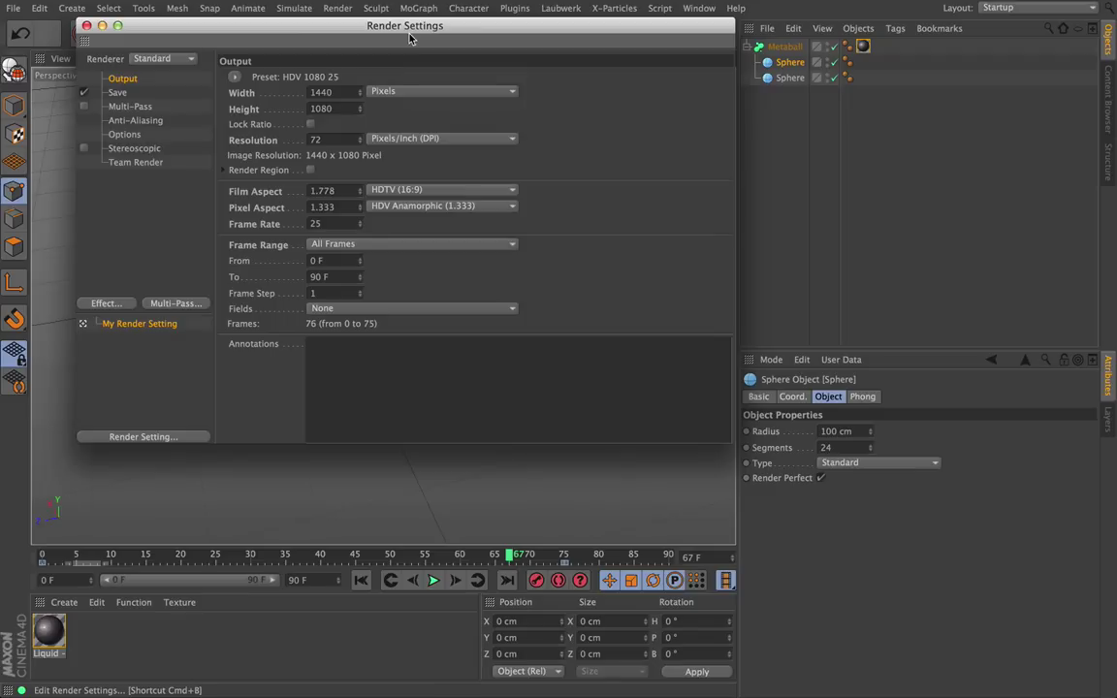
{"action": "left_click", "coordinate": [236, 79]}
{"action": "mouse_move", "coordinate": [251, 127]}
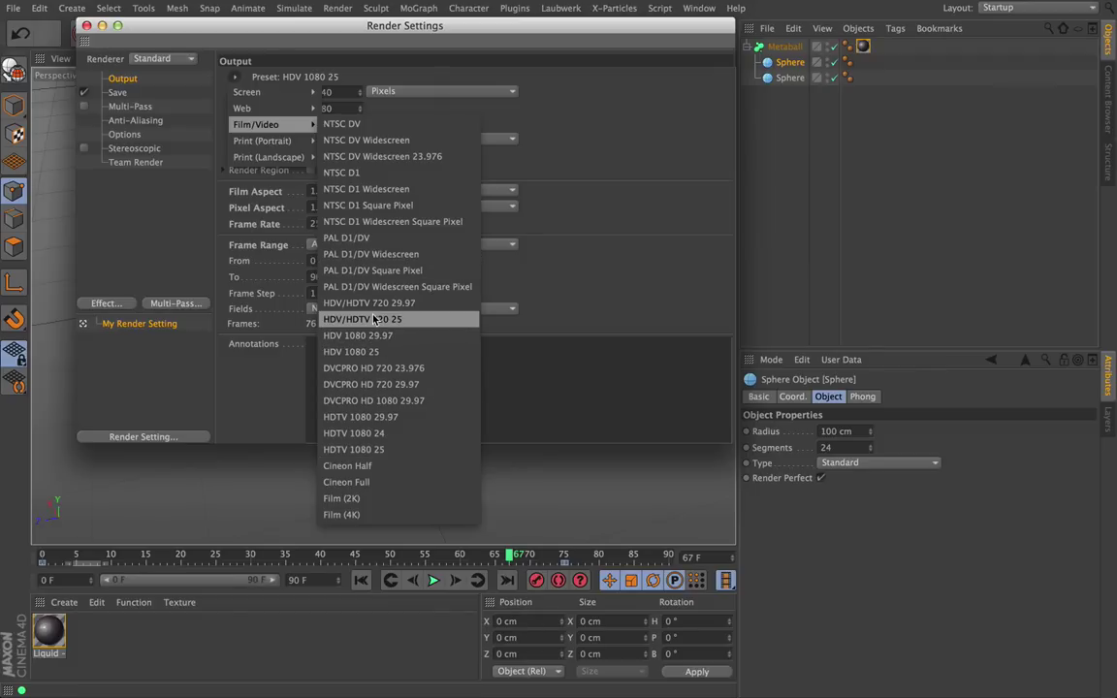
{"action": "left_click", "coordinate": [397, 321]}
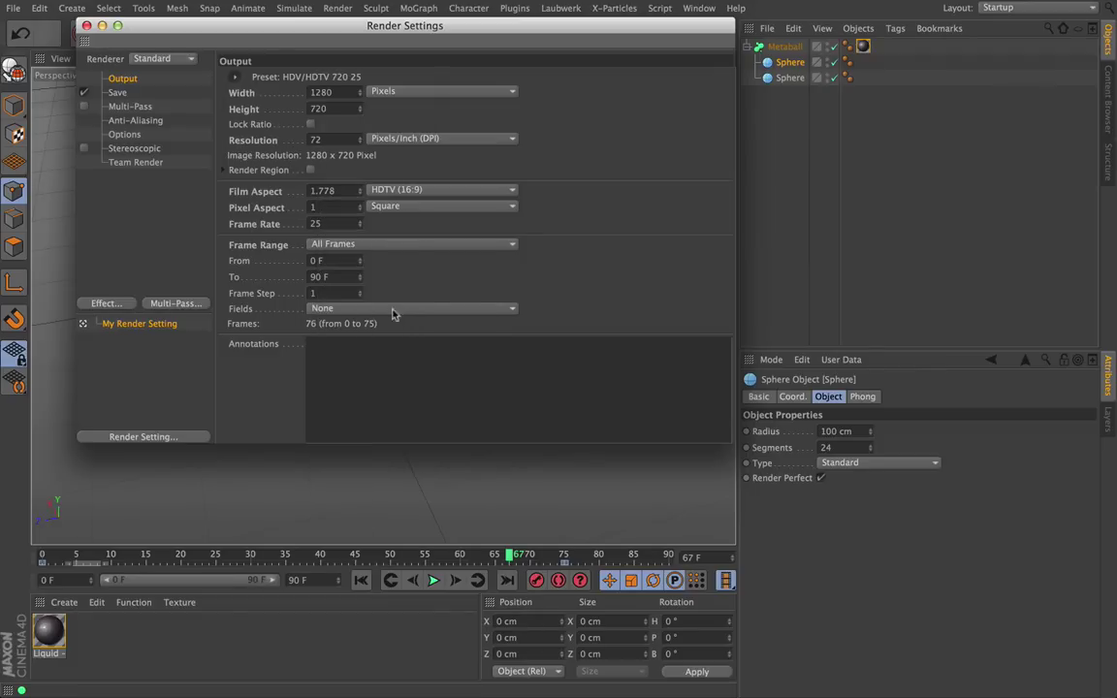
{"action": "left_click", "coordinate": [340, 245]}
{"action": "left_click", "coordinate": [340, 248]}
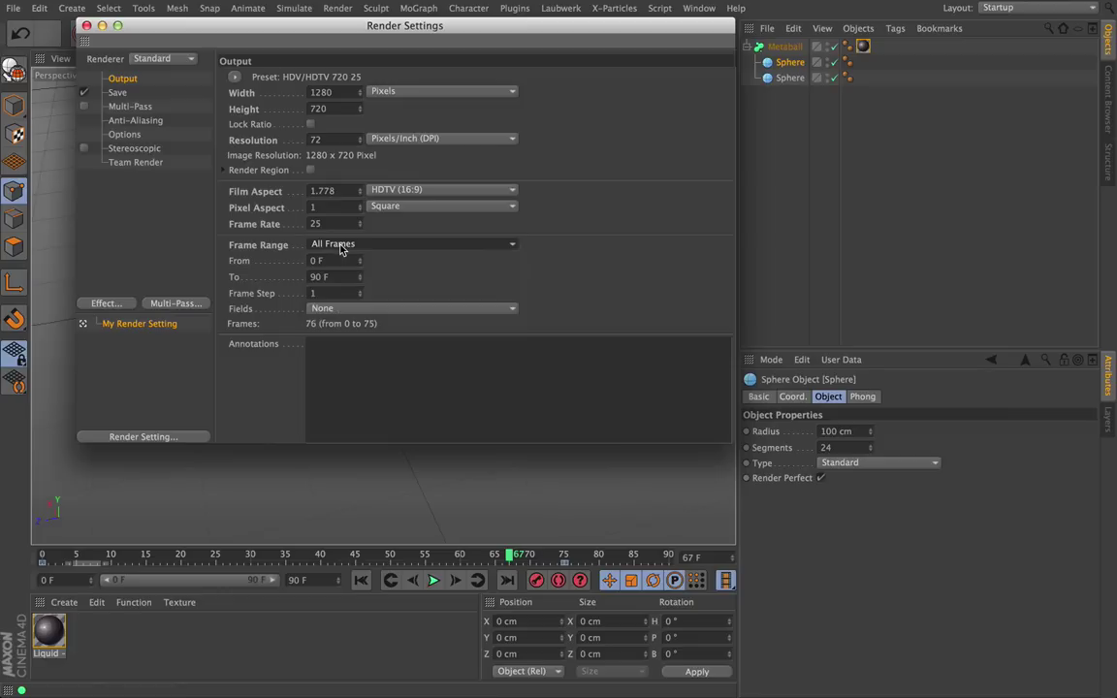
{"action": "left_click", "coordinate": [86, 25]}
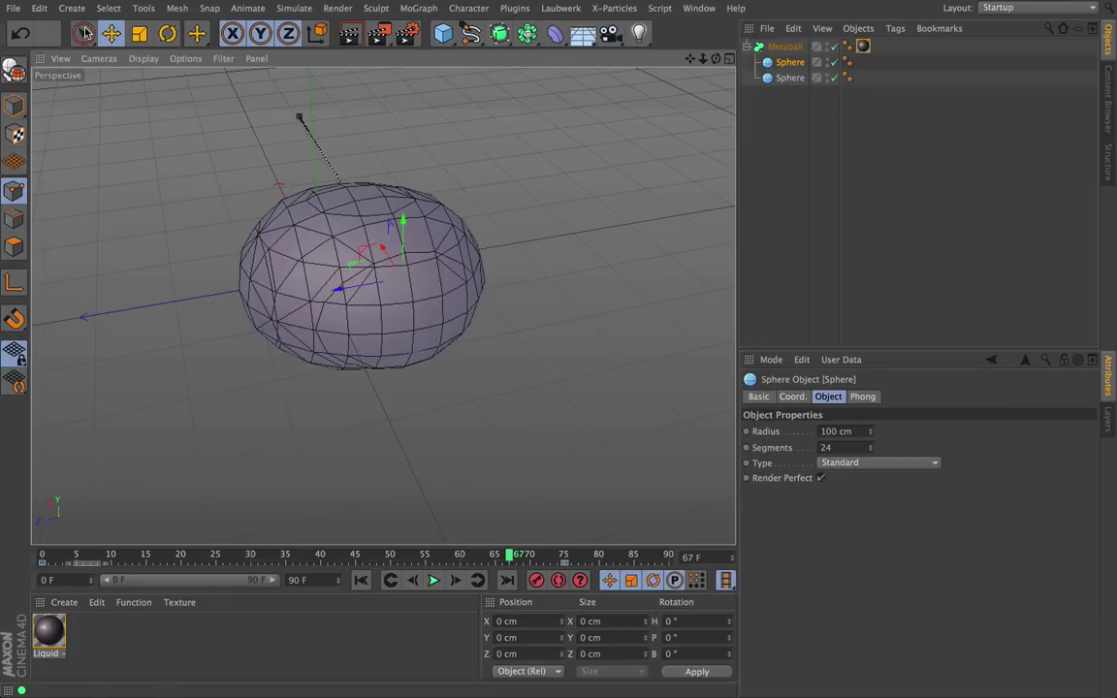
Render the scene to the Picture Viewer, and move the selected sphere up until it sits above the other sphere
{"action": "left_click", "coordinate": [381, 34]}
{"action": "left_click", "coordinate": [673, 243]}
{"action": "left_click_drag", "start_coordinate": [382, 251], "coordinate": [311, 146]}
Raise the Metaball's Editor Subdivision to 49 cm to coarsen its viewport mesh
{"action": "left_click", "coordinate": [786, 47]}
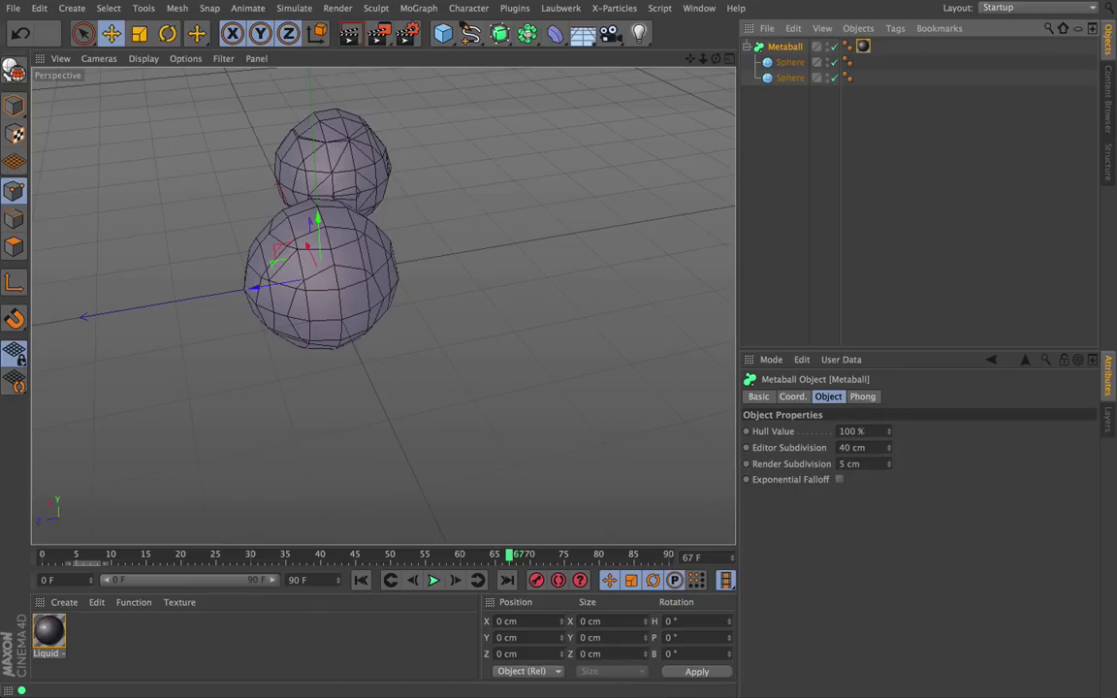
{"action": "left_click", "coordinate": [889, 446]}
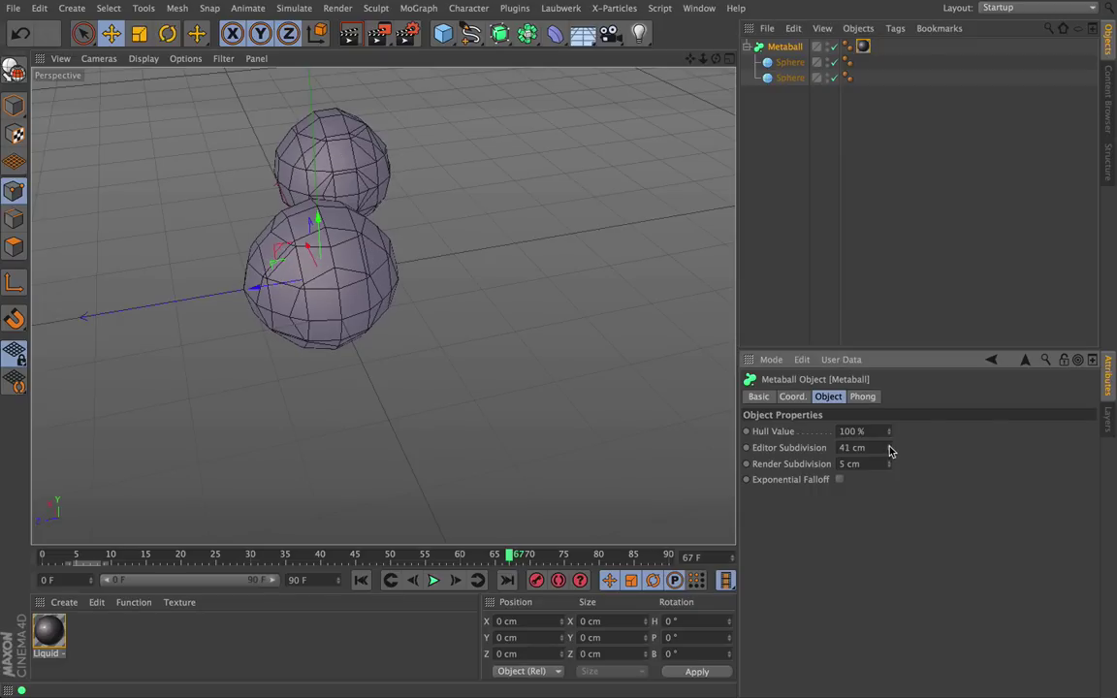
{"action": "left_click", "coordinate": [890, 446]}
{"action": "left_click", "coordinate": [890, 446]}
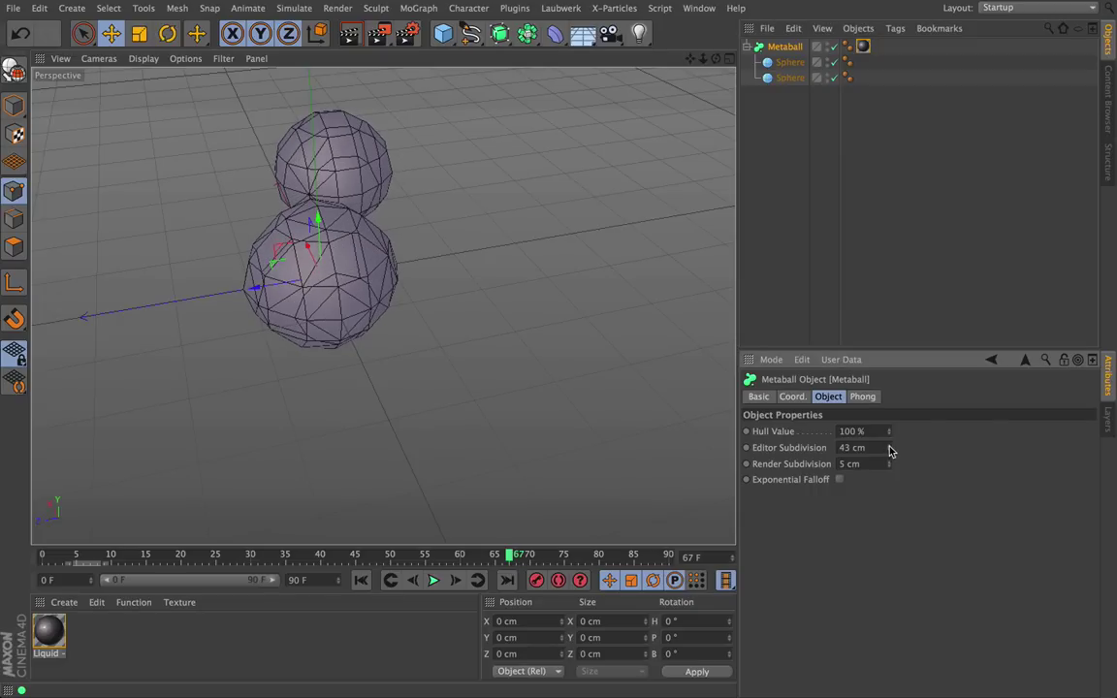
{"action": "left_click", "coordinate": [889, 446]}
{"action": "left_click", "coordinate": [889, 447]}
{"action": "left_click", "coordinate": [890, 446]}
{"action": "left_click", "coordinate": [889, 447]}
{"action": "left_click", "coordinate": [889, 446]}
{"action": "left_click", "coordinate": [890, 446]}
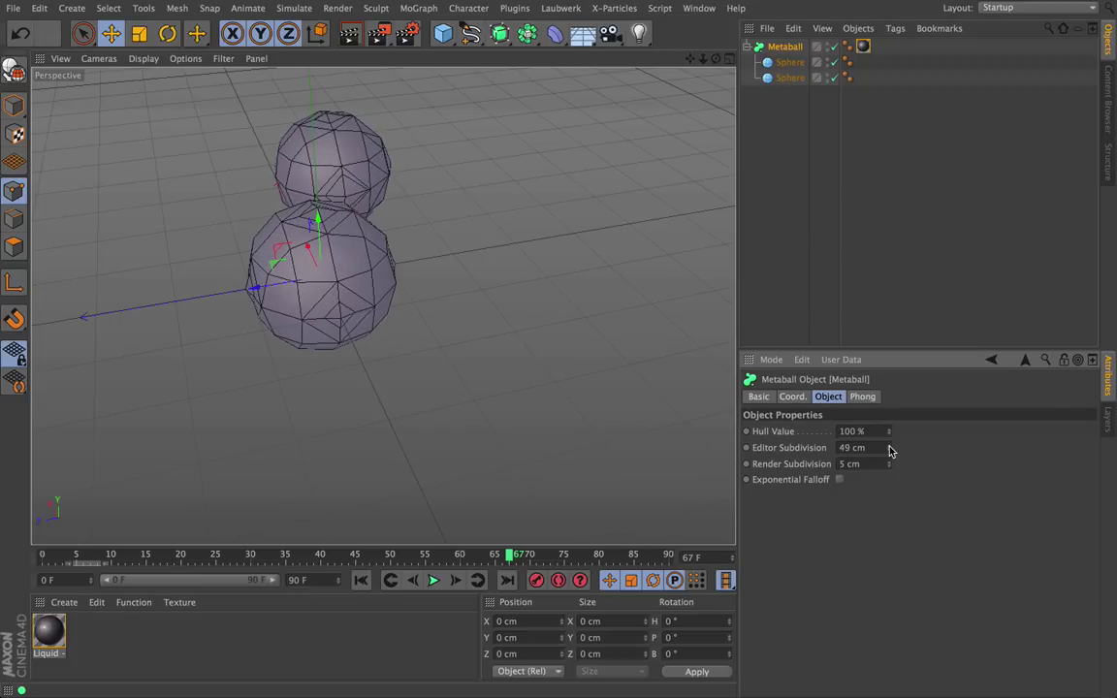
Render previews of the Metaball with the Editor Subdivision at 30 cm and at 5 cm
{"action": "mouse_move", "coordinate": [890, 447]}
{"action": "left_mouse_down"}
{"action": "mouse_move", "coordinate": [889, 395]}
{"action": "mouse_move", "coordinate": [890, 454]}
{"action": "left_mouse_up"}
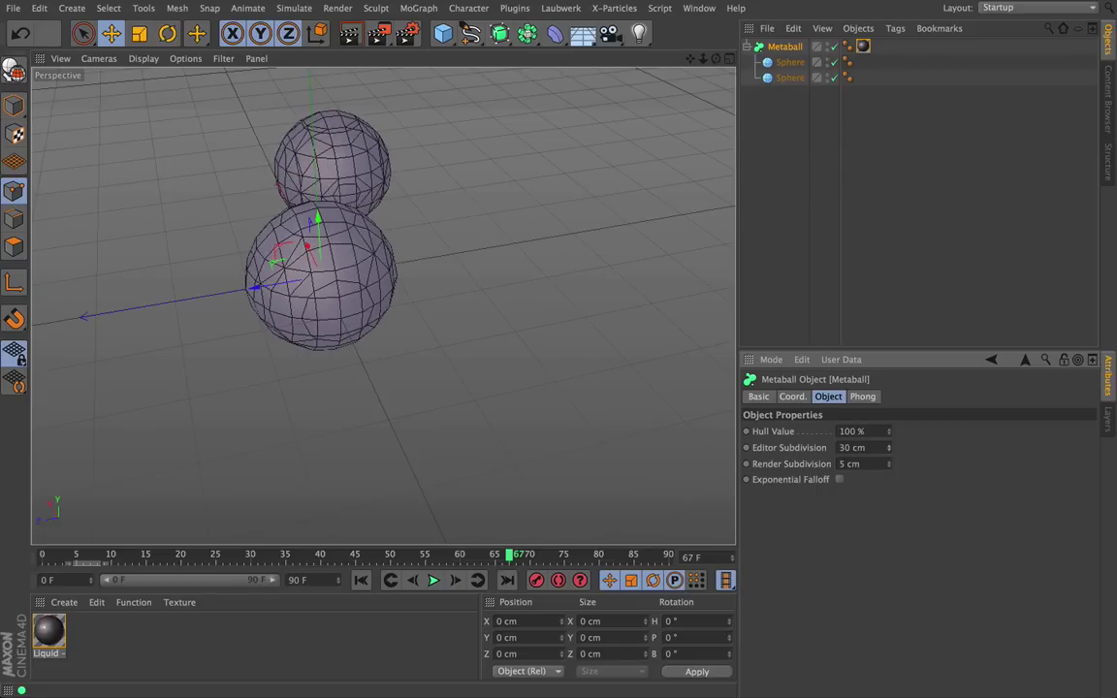
{"action": "left_click", "coordinate": [350, 35]}
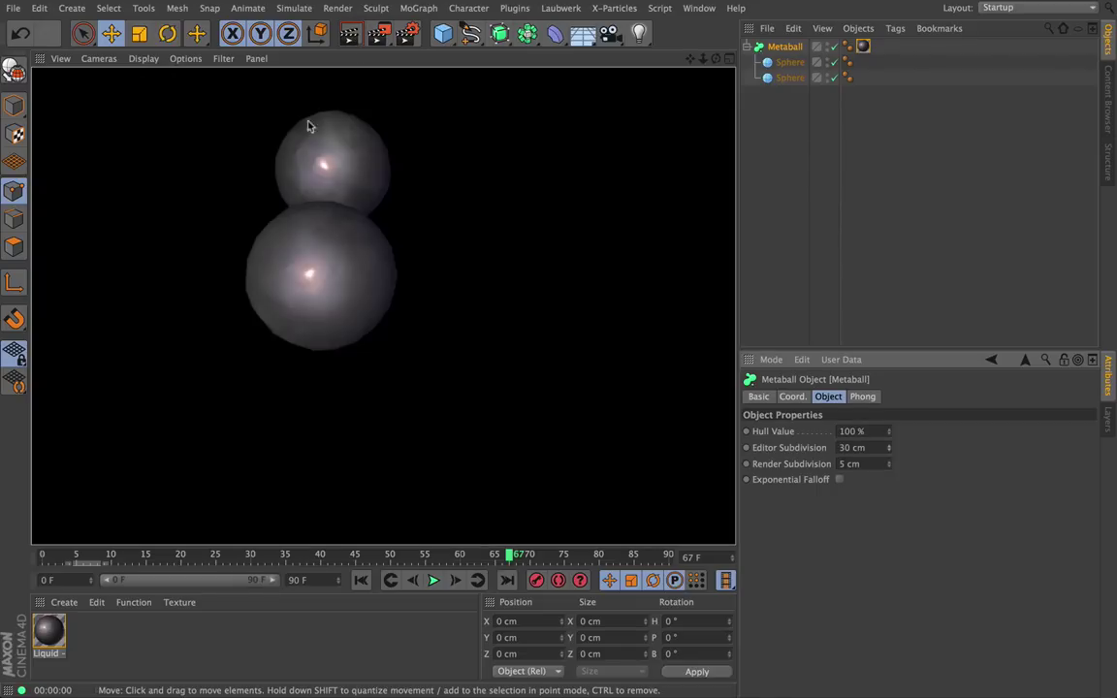
{"action": "left_click_drag", "start_coordinate": [890, 449], "coordinate": [891, 460]}
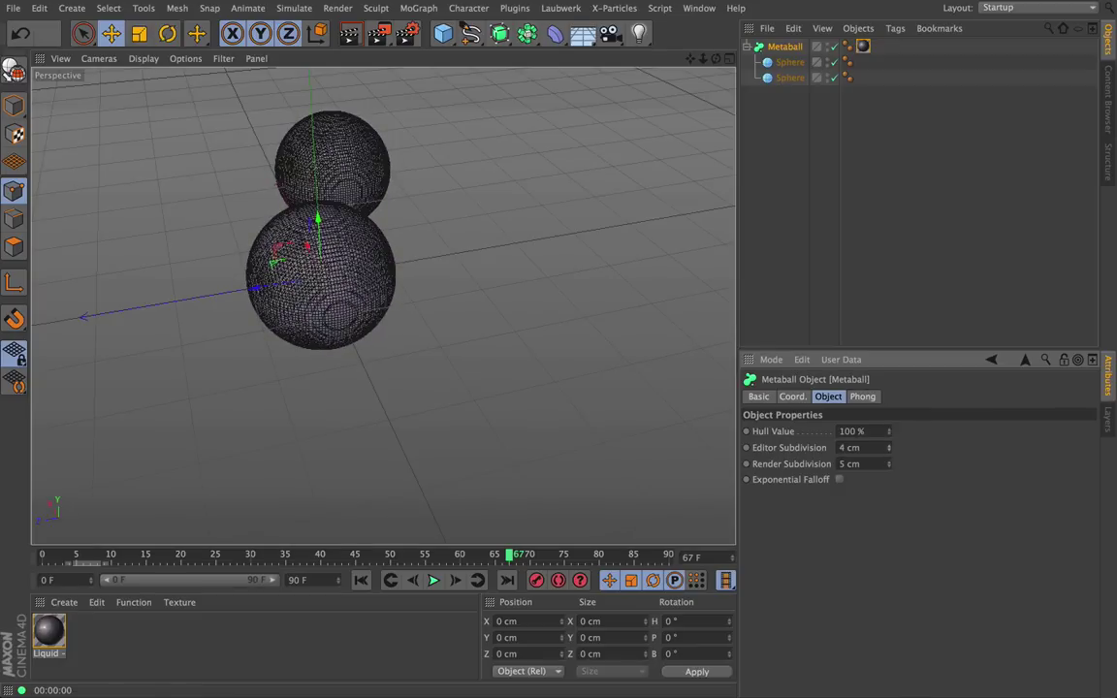
{"action": "left_click", "coordinate": [350, 35]}
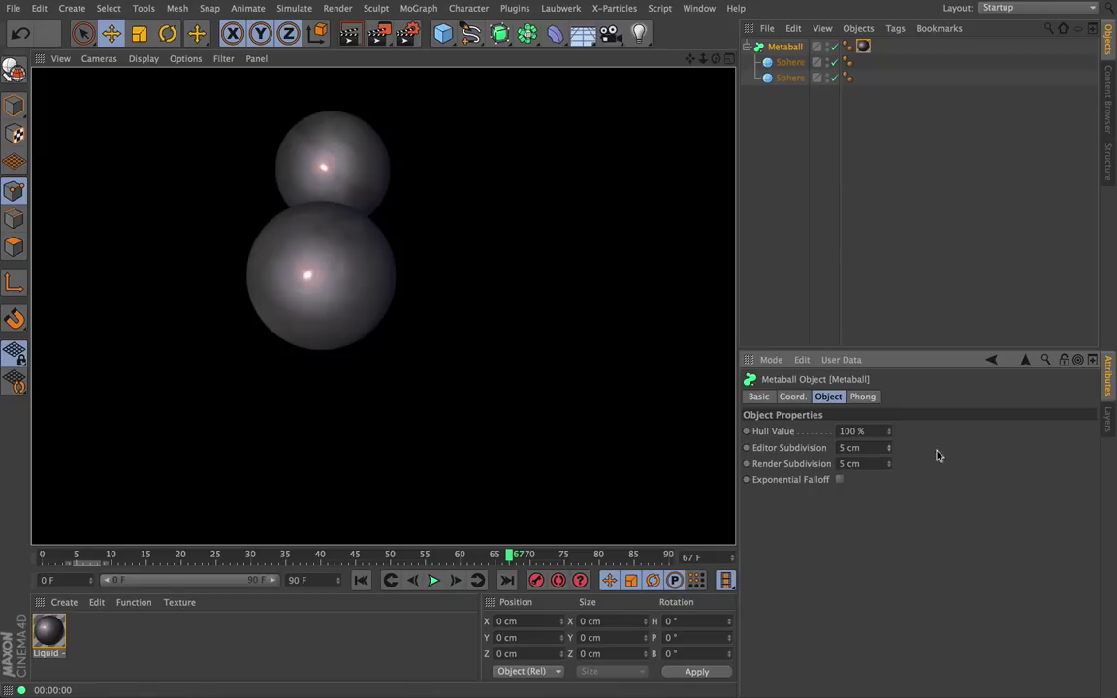
Set the Metaball's Editor Subdivision to 65 cm for a coarse, low-polygon viewport mesh
{"action": "left_click_drag", "start_coordinate": [894, 451], "coordinate": [759, 402]}
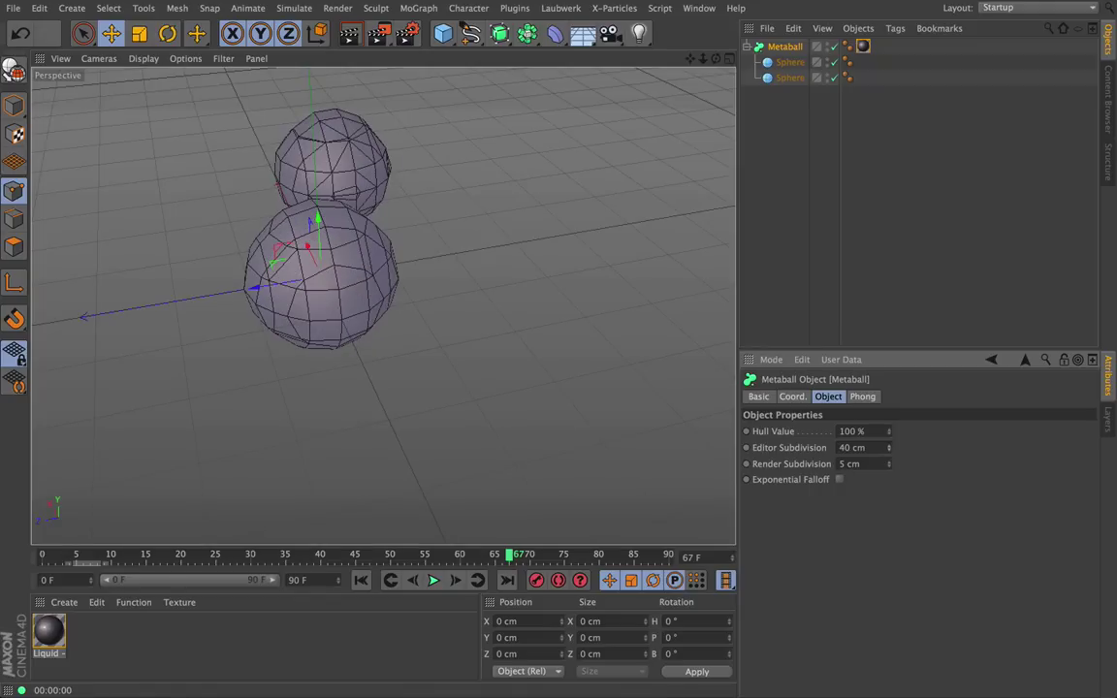
{"action": "left_click_drag", "start_coordinate": [890, 449], "coordinate": [889, 442]}
{"action": "left_click_drag", "start_coordinate": [766, 401], "coordinate": [768, 401]}
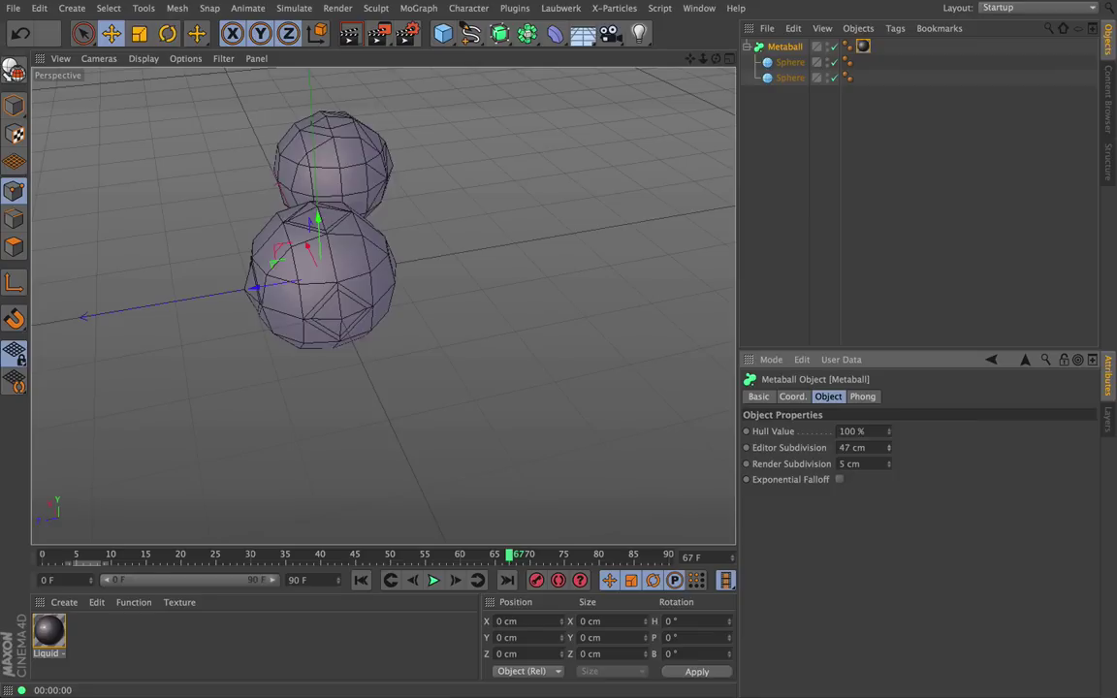
{"action": "mouse_move", "coordinate": [768, 400]}
{"action": "left_mouse_down"}
{"action": "mouse_move", "coordinate": [756, 403]}
{"action": "mouse_move", "coordinate": [771, 401]}
{"action": "left_mouse_up"}
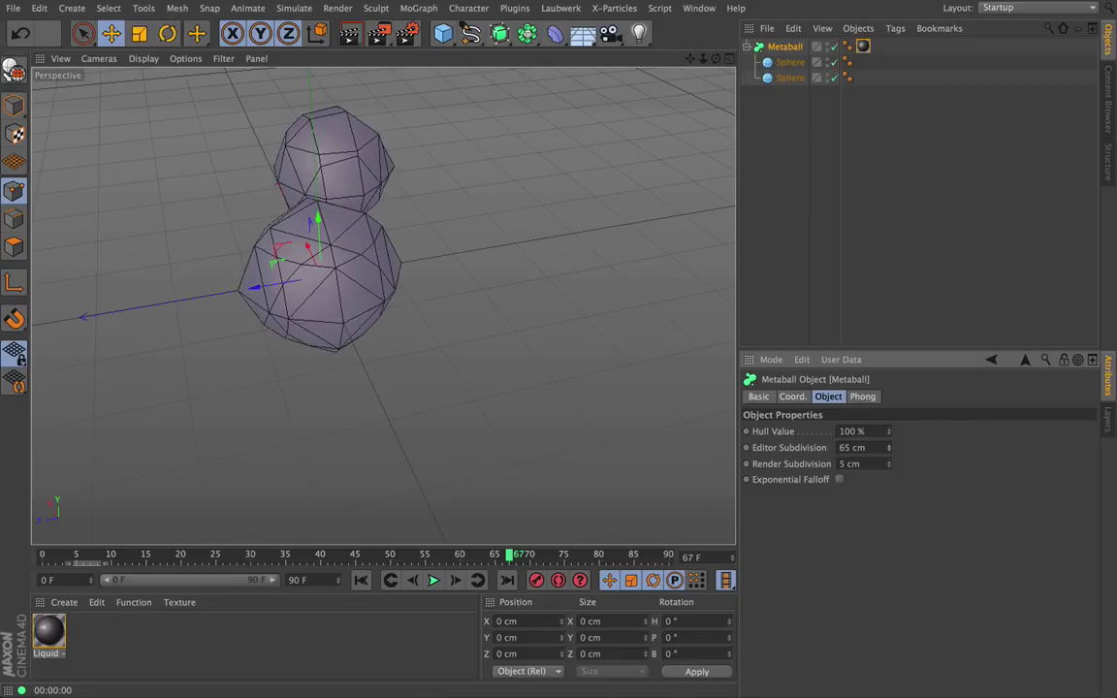
Delete the Metaball with its two spheres and add a Circle spline to the empty scene
{"action": "left_click", "coordinate": [789, 46]}
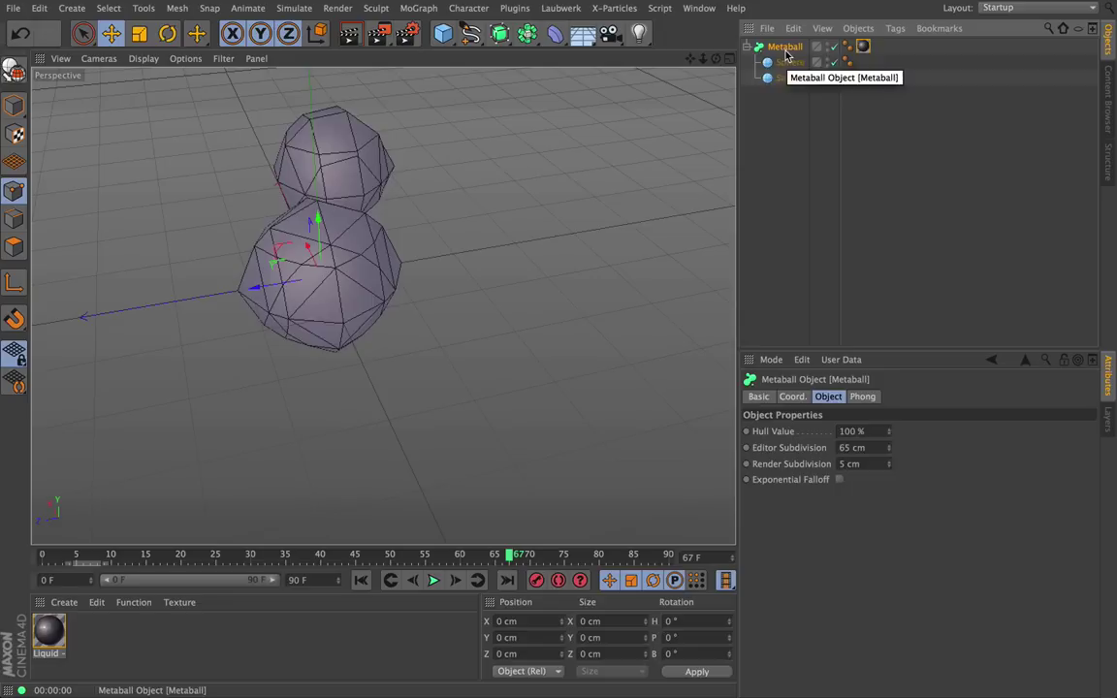
{"action": "key", "text": "Delete"}
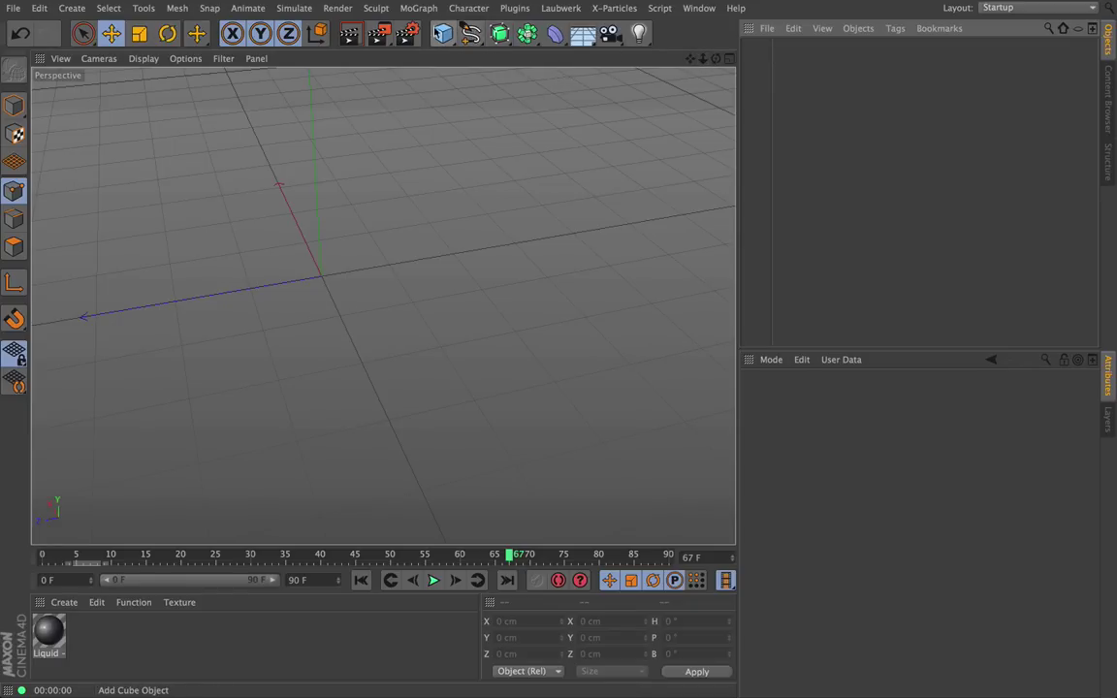
{"action": "left_click", "coordinate": [445, 35]}
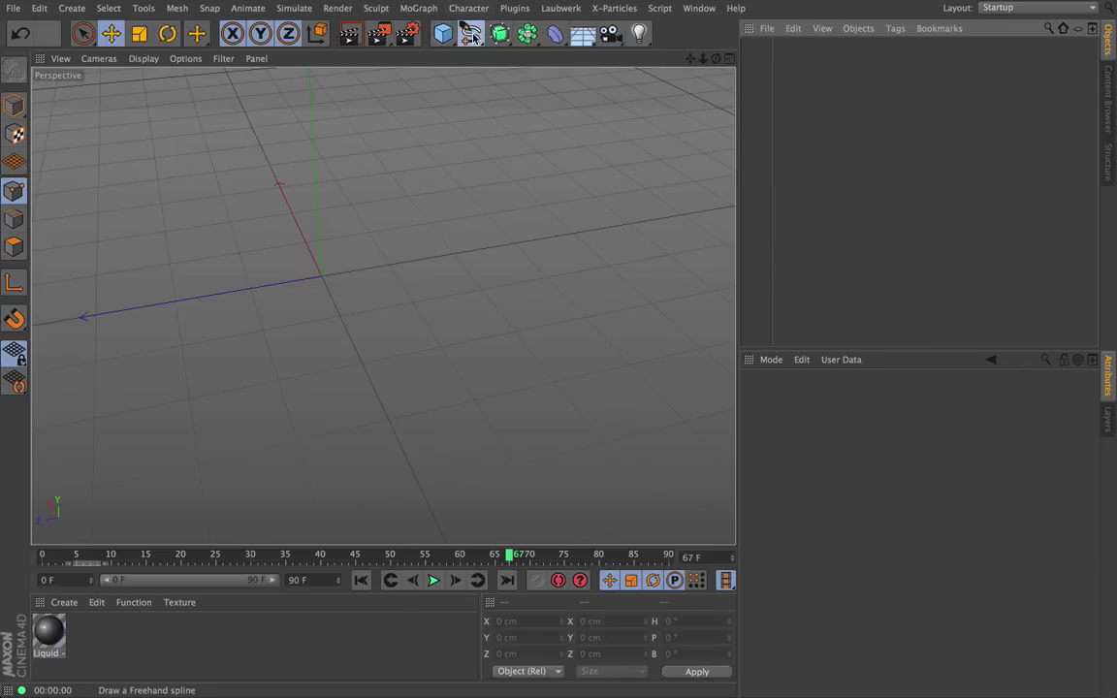
{"action": "left_click", "coordinate": [471, 35]}
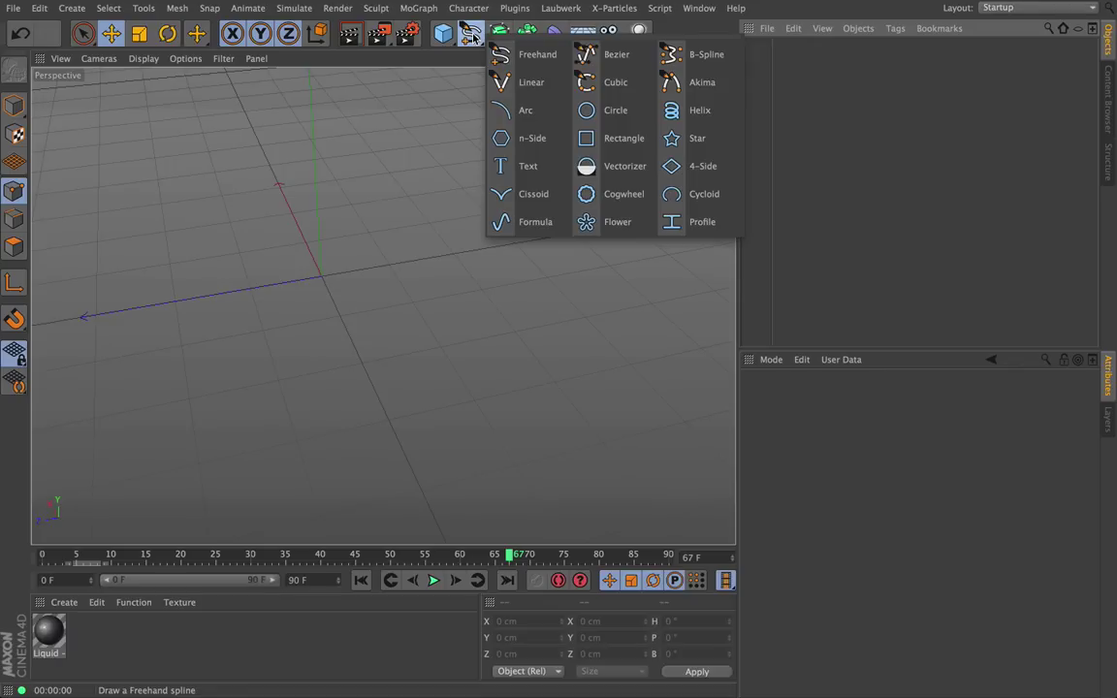
{"action": "left_click", "coordinate": [612, 120]}
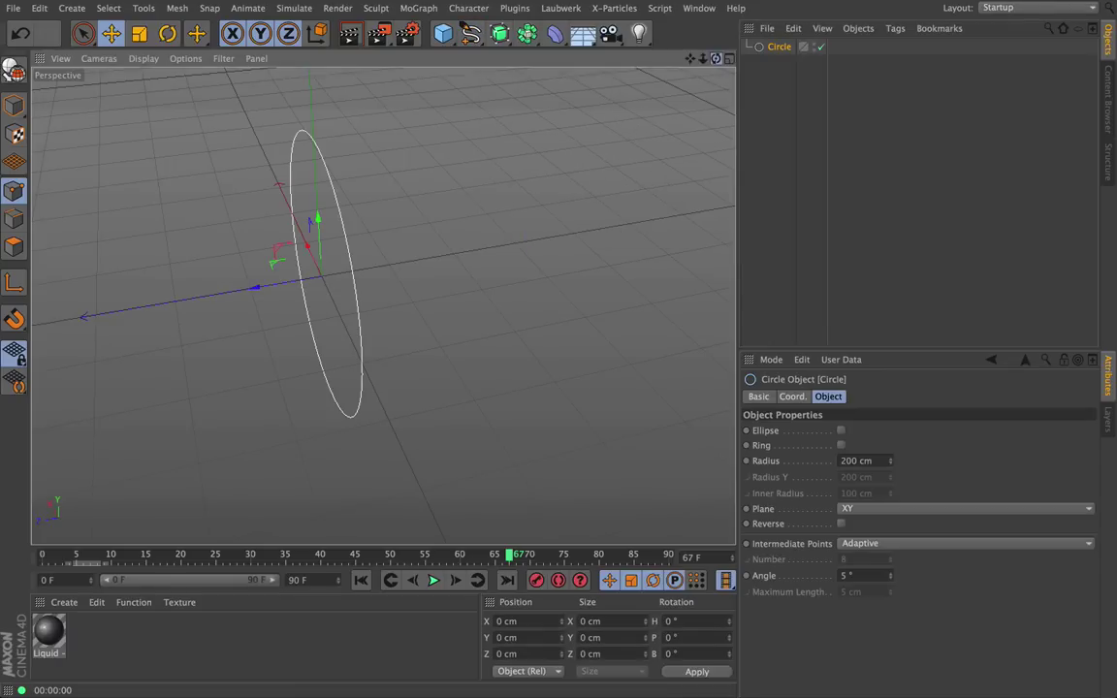
Scale the circle down to a radius of about 49 cm
{"action": "left_click_drag", "start_coordinate": [716, 58], "coordinate": [776, 29]}
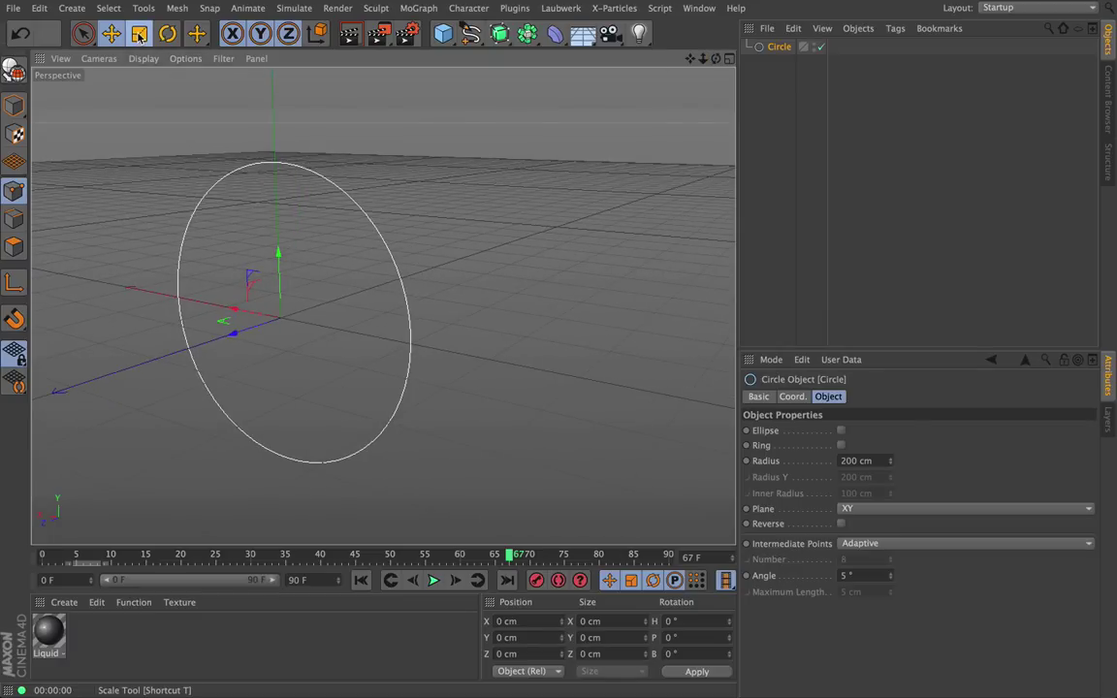
{"action": "key", "text": "t"}
{"action": "left_click_drag", "start_coordinate": [524, 194], "coordinate": [160, 393]}
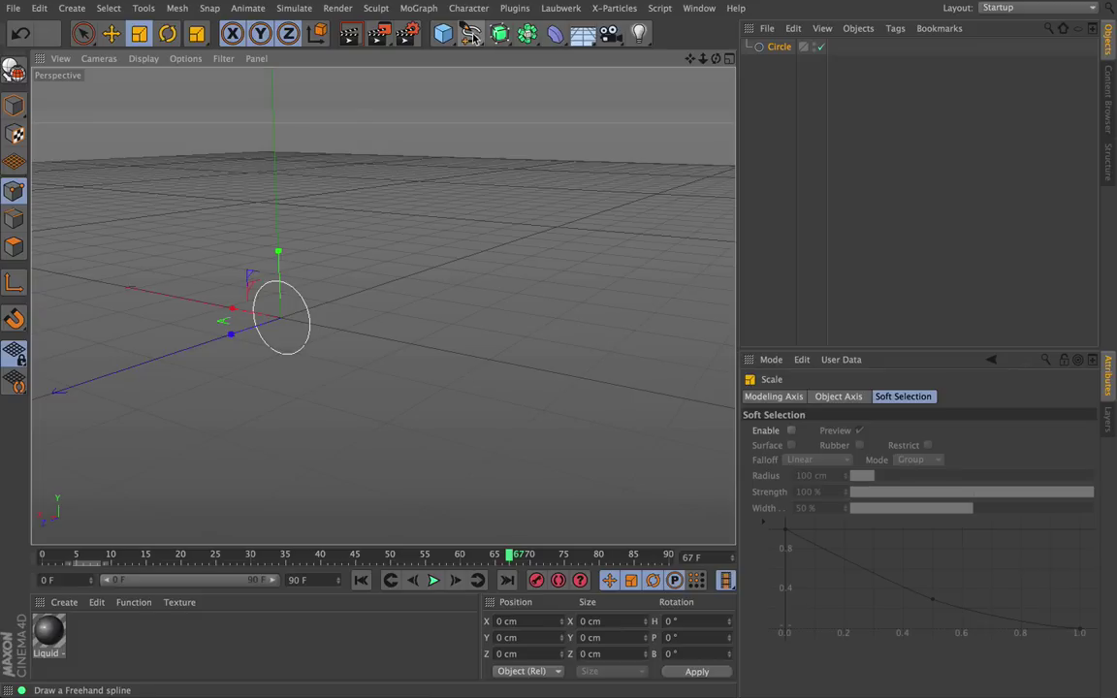
Add a Sweep object and make the Circle its child
{"action": "left_click", "coordinate": [529, 35]}
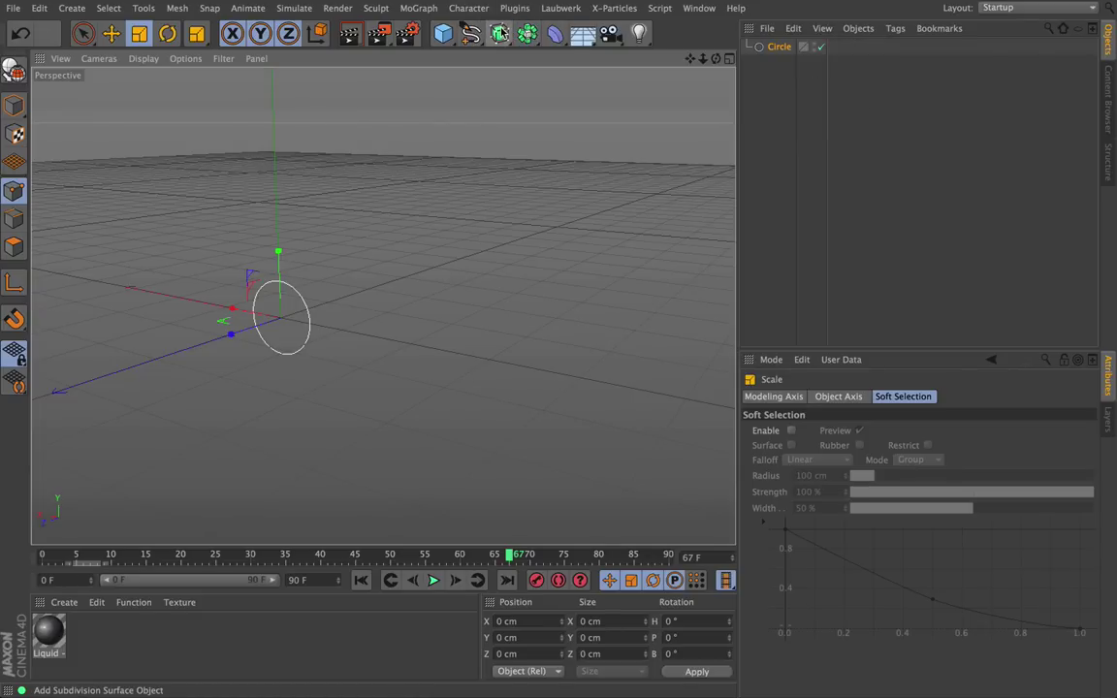
{"action": "left_click", "coordinate": [501, 33]}
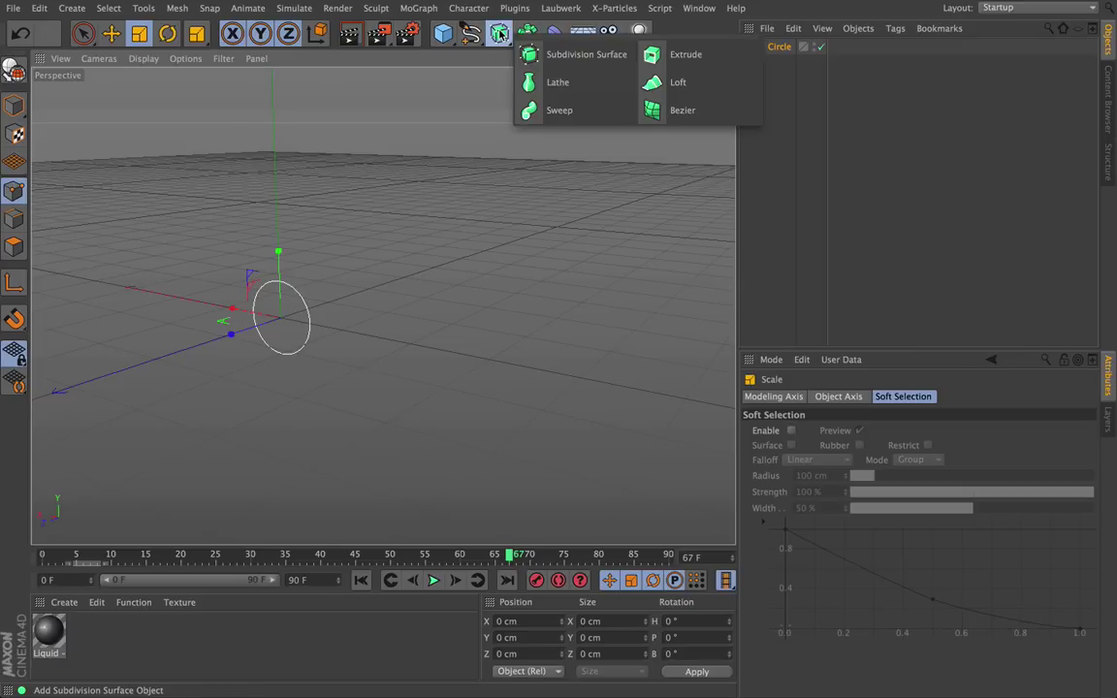
{"action": "left_click", "coordinate": [547, 116]}
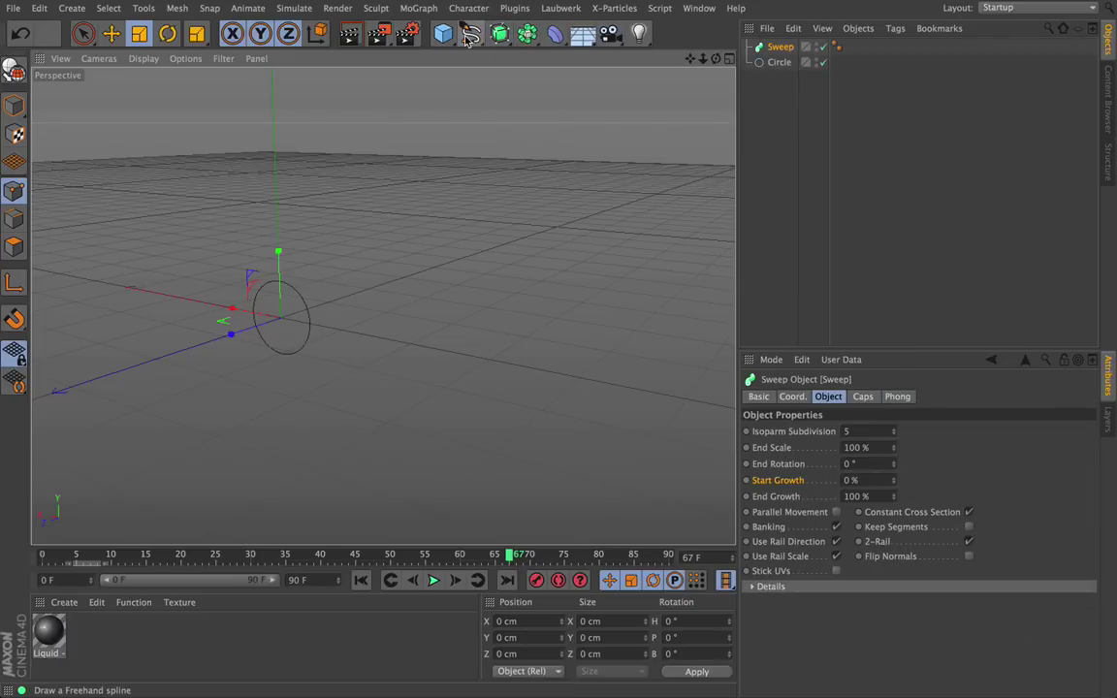
{"action": "left_click_drag", "start_coordinate": [782, 64], "coordinate": [776, 46]}
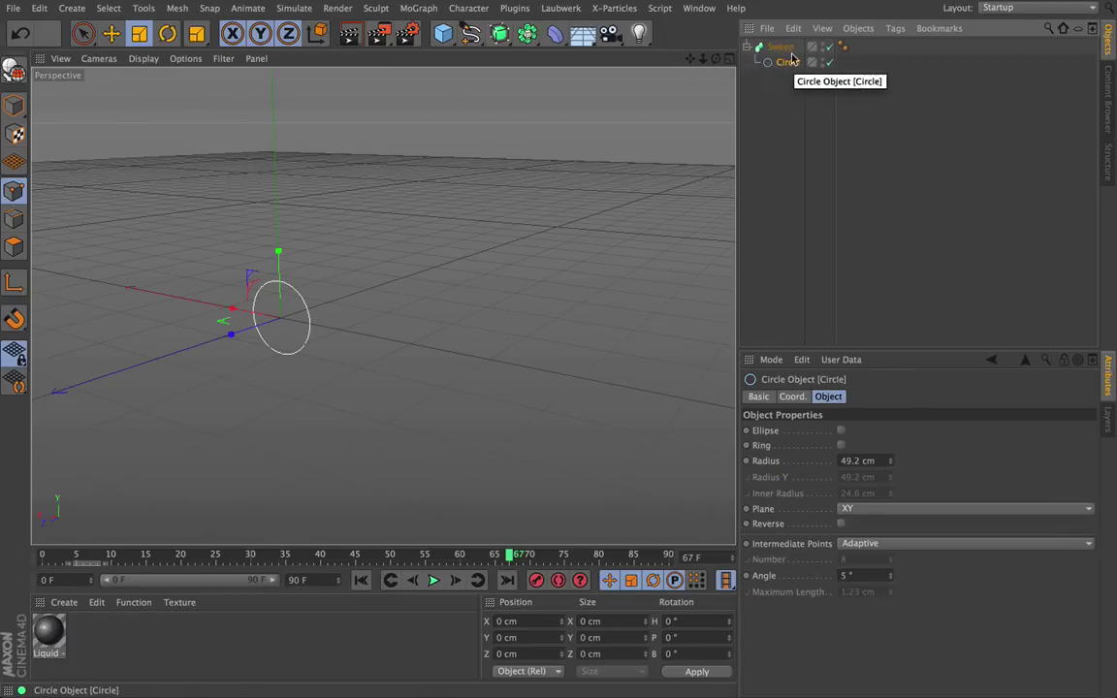
Draw a wavy open freehand spline beside the circle with a tolerance of 10 cm
{"action": "left_click", "coordinate": [471, 32]}
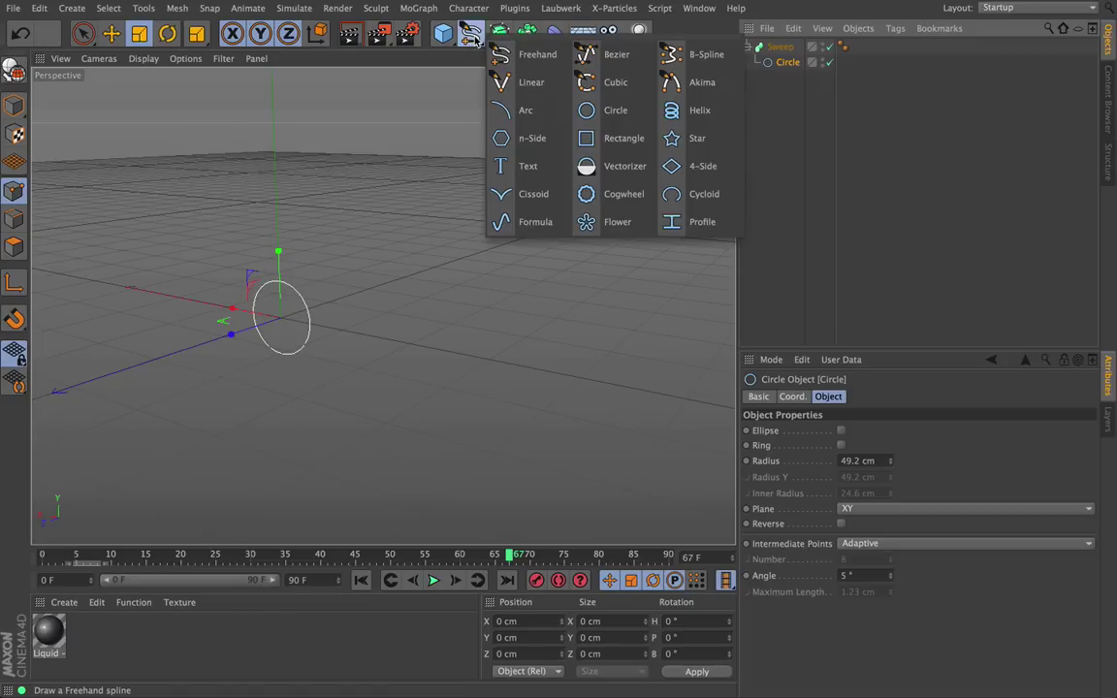
{"action": "left_click", "coordinate": [532, 63]}
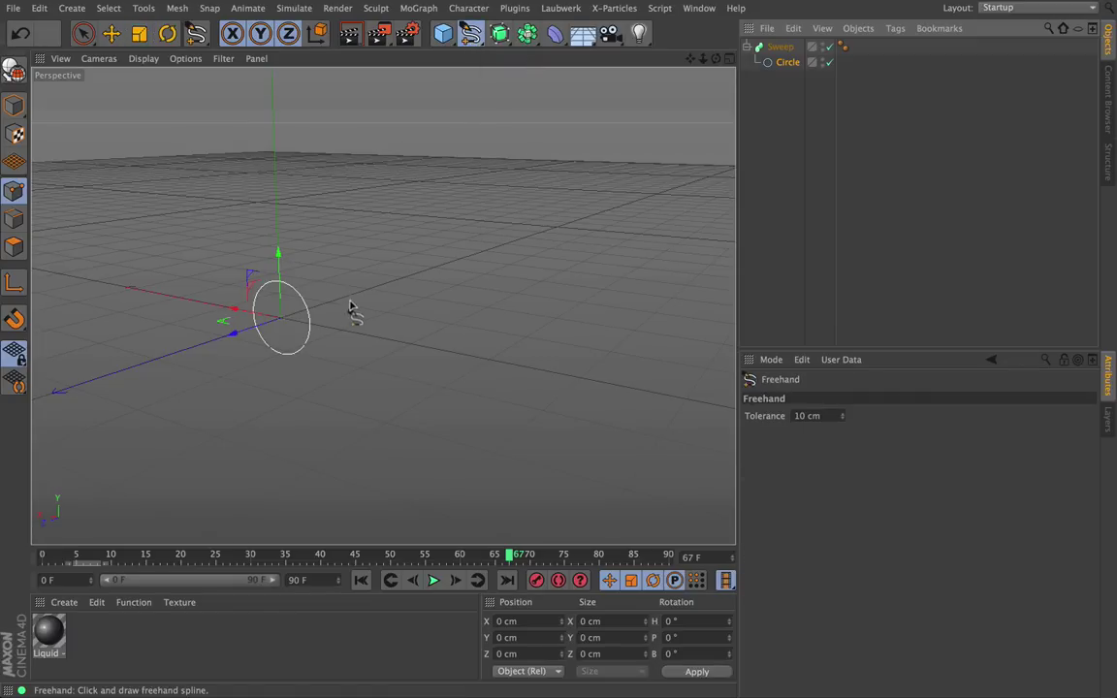
{"action": "left_click_drag", "start_coordinate": [369, 302], "coordinate": [442, 298]}
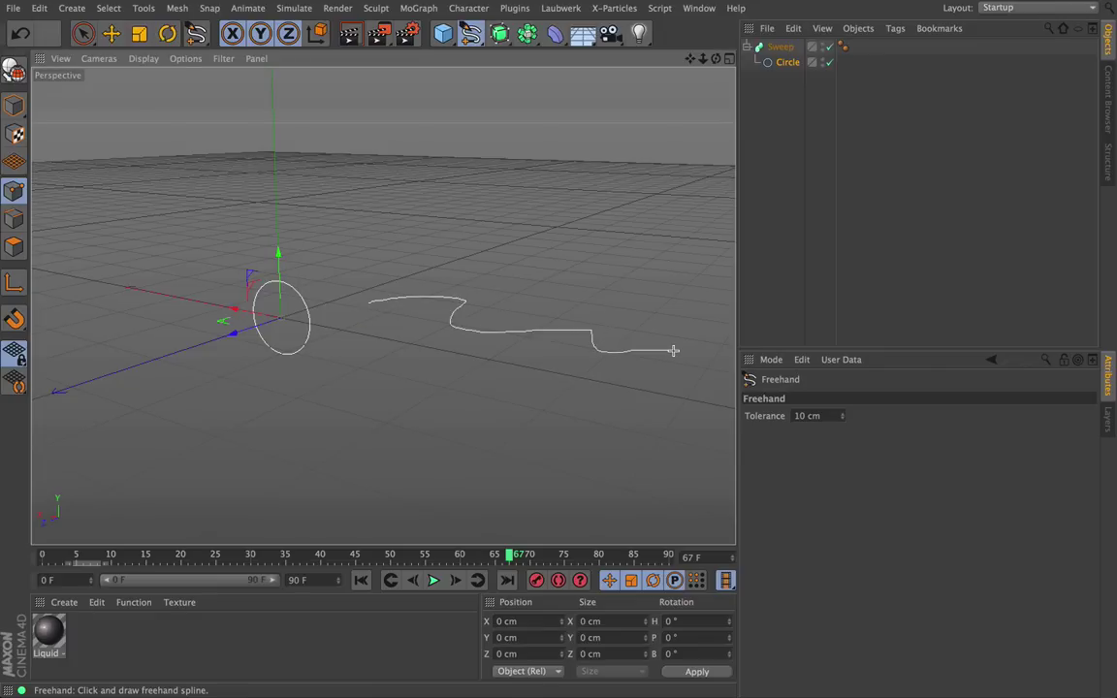
{"action": "left_click_drag", "start_coordinate": [673, 350], "coordinate": [674, 351]}
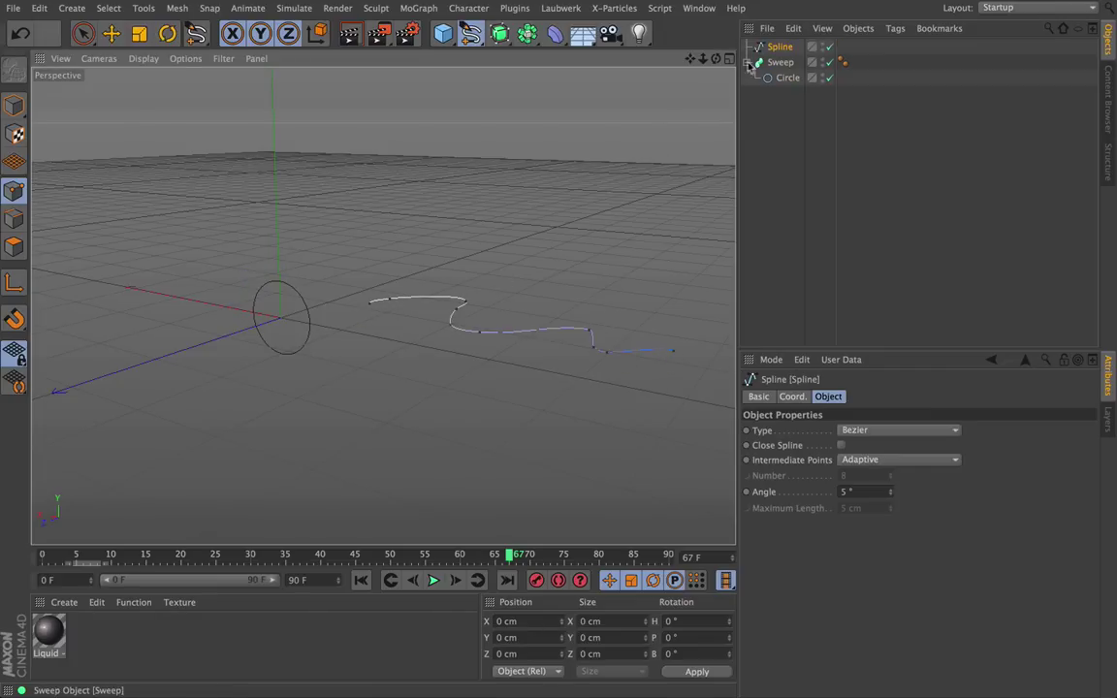
Place the freehand spline in the Sweep with the Circle above it, so the circle is swept along the path
{"action": "left_click_drag", "start_coordinate": [717, 60], "coordinate": [621, 68]}
{"action": "left_click_drag", "start_coordinate": [384, 306], "coordinate": [383, 307]}
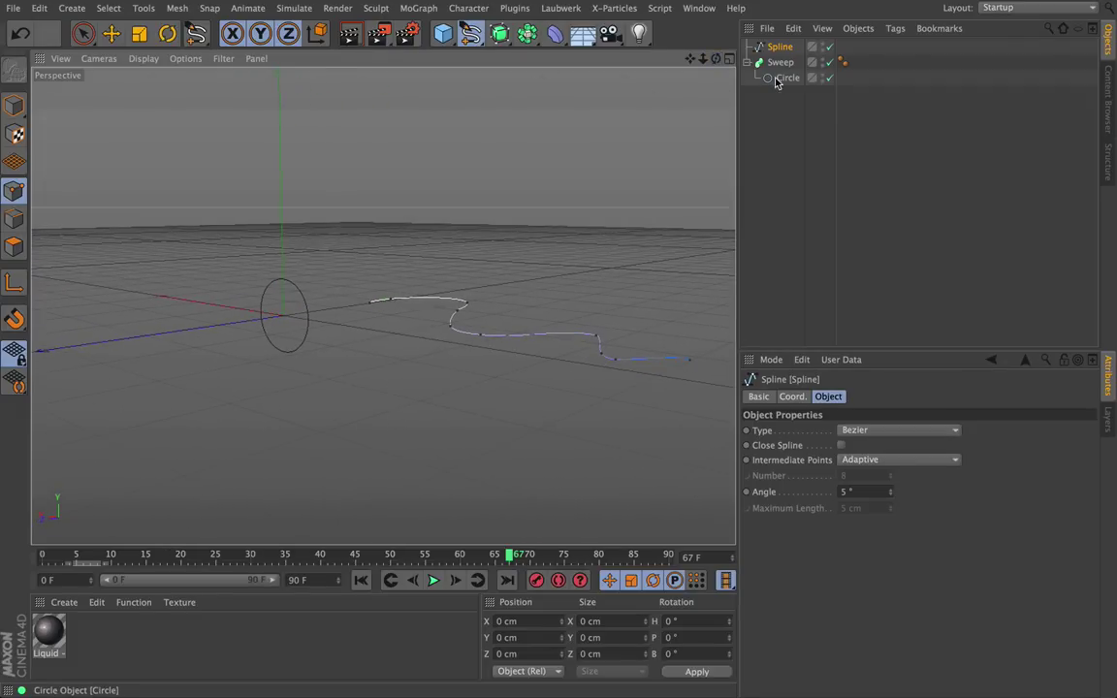
{"action": "left_click", "coordinate": [778, 48]}
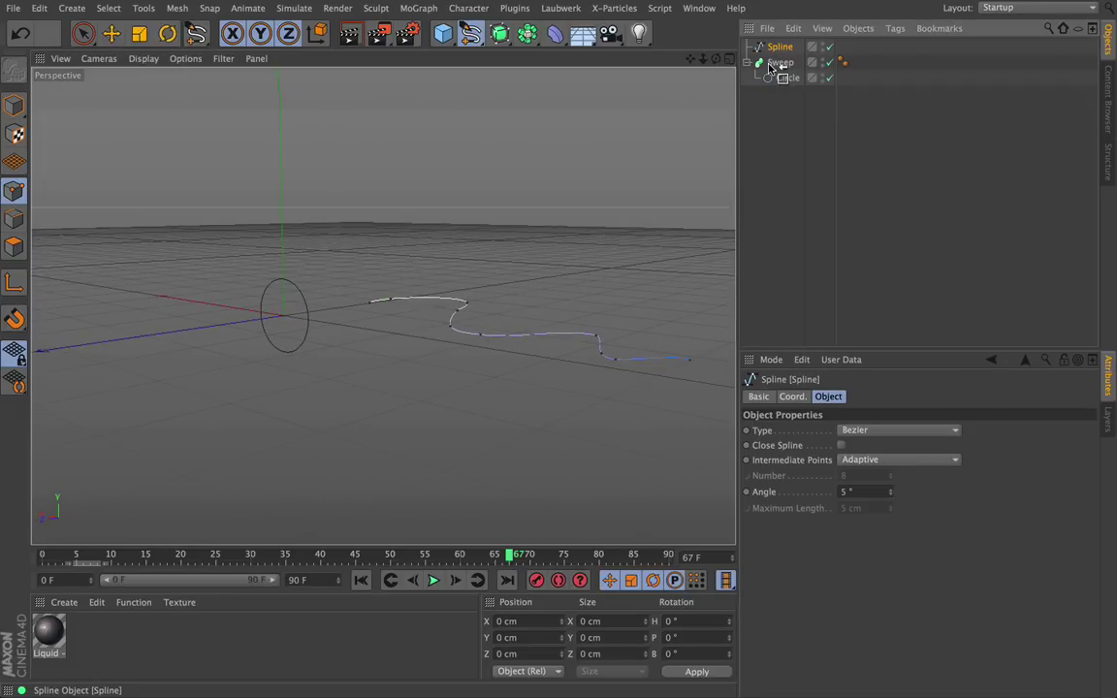
{"action": "mouse_move", "coordinate": [768, 65]}
{"action": "left_mouse_down"}
{"action": "mouse_move", "coordinate": [771, 73]}
{"action": "mouse_move", "coordinate": [773, 61]}
{"action": "left_mouse_up"}
{"action": "left_click", "coordinate": [780, 79]}
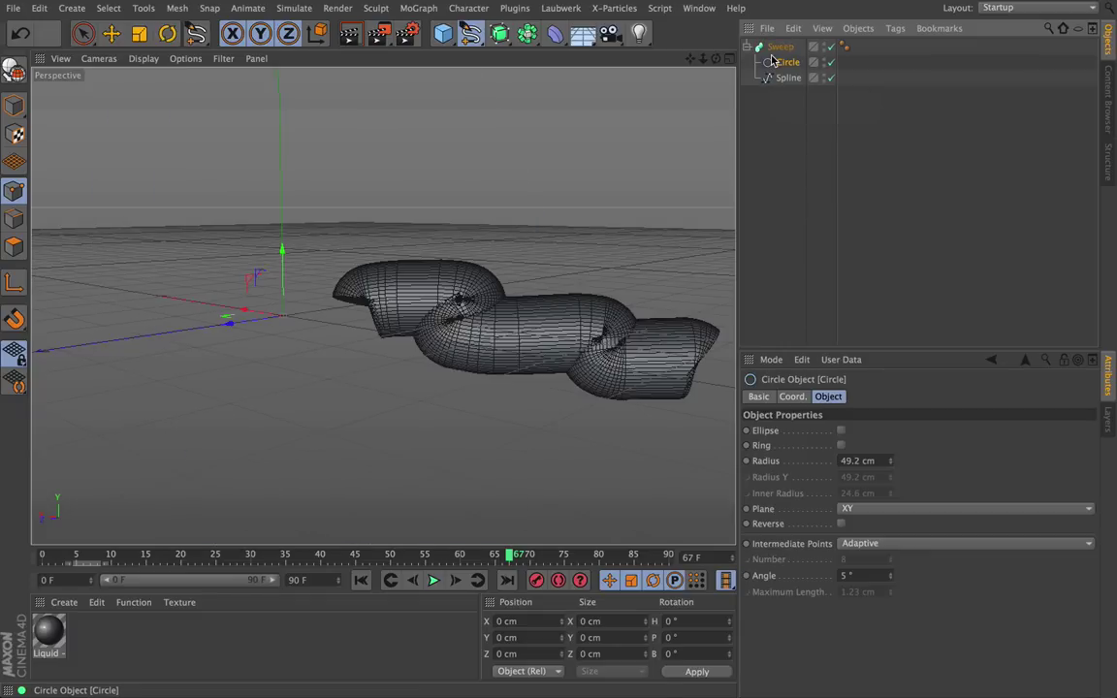
{"action": "left_click_drag", "start_coordinate": [690, 59], "coordinate": [572, 53]}
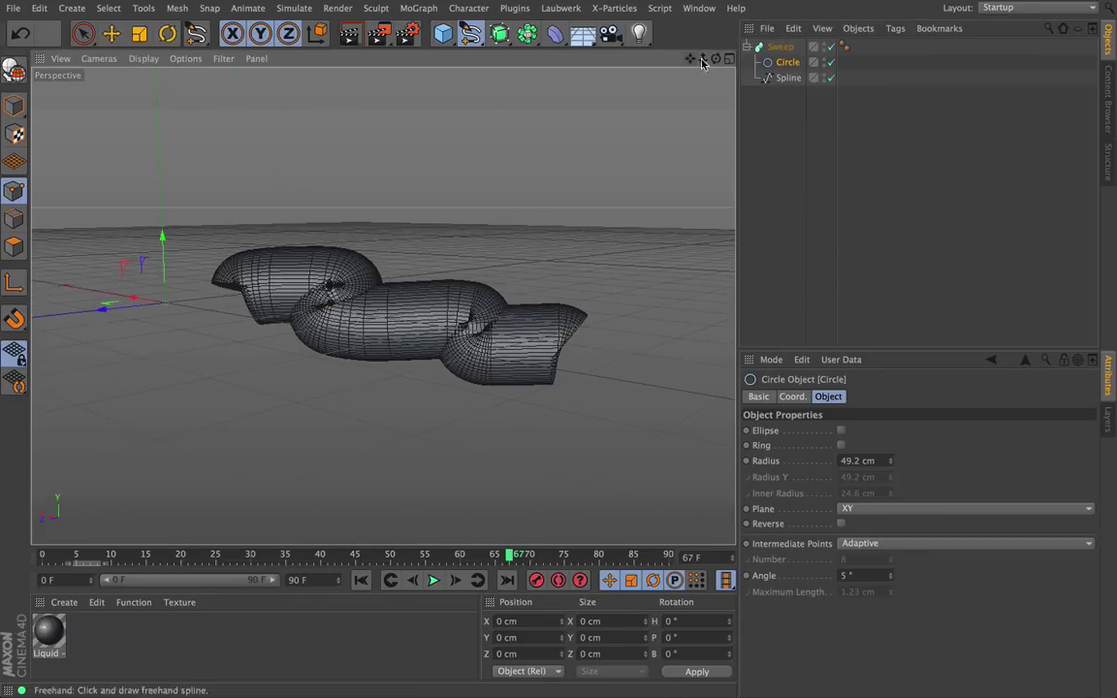
{"action": "mouse_move", "coordinate": [715, 59]}
{"action": "left_mouse_down"}
{"action": "mouse_move", "coordinate": [752, 72]}
{"action": "mouse_move", "coordinate": [727, 38]}
{"action": "left_mouse_up"}
{"action": "left_click", "coordinate": [787, 79]}
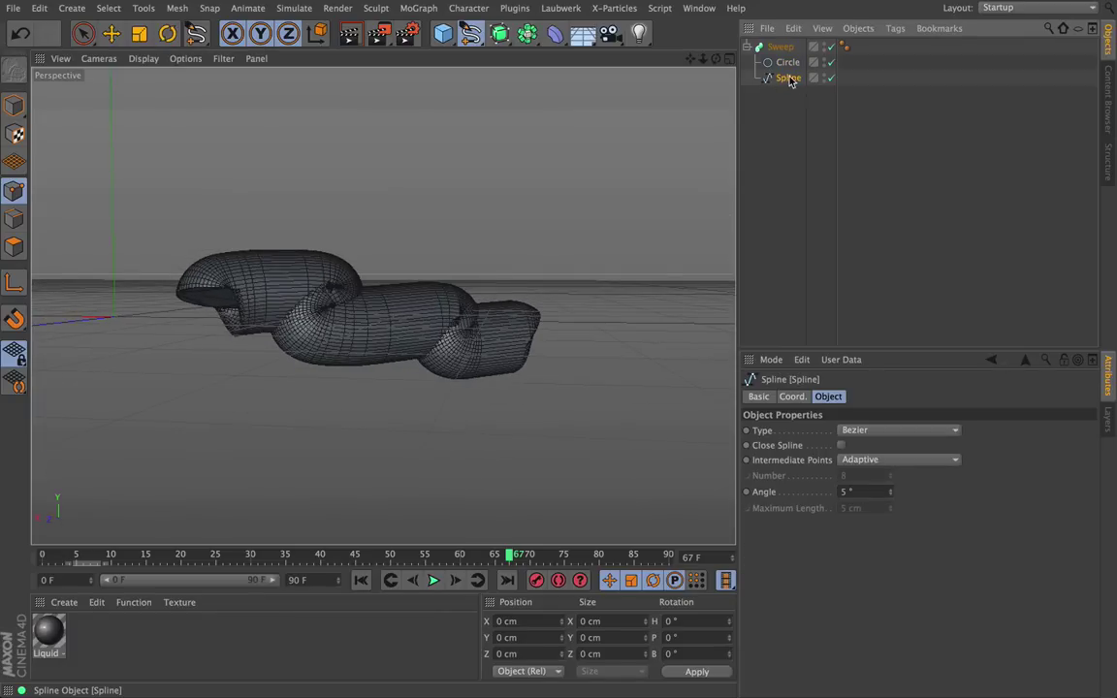
{"action": "left_click", "coordinate": [788, 64]}
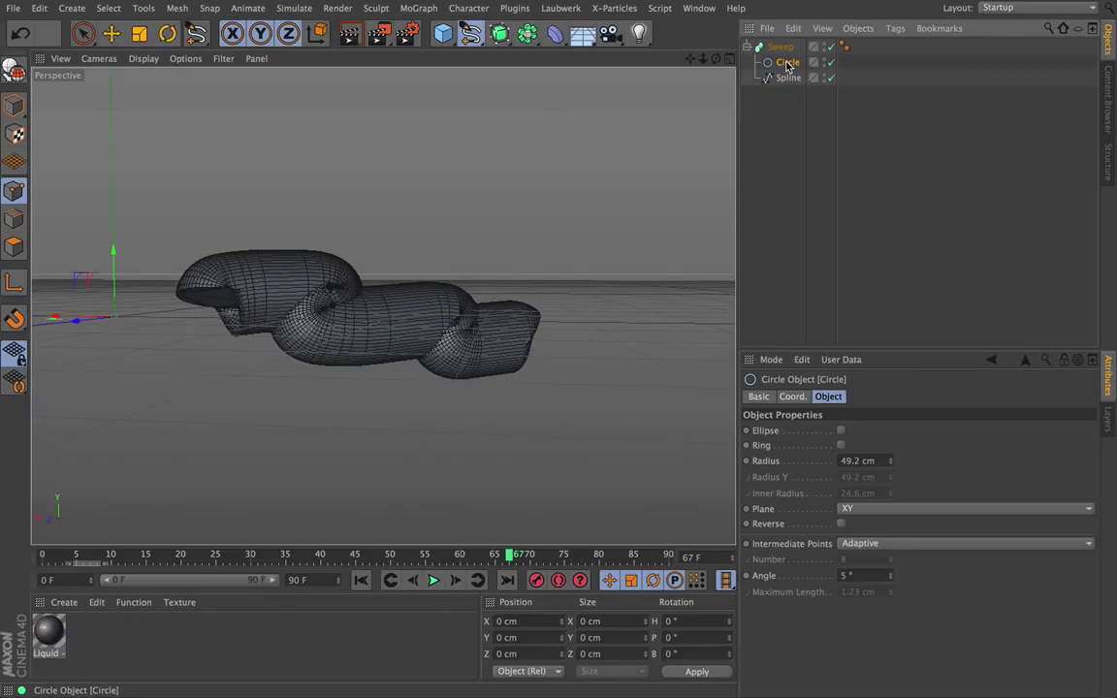
{"action": "left_click_drag", "start_coordinate": [891, 462], "coordinate": [805, 466]}
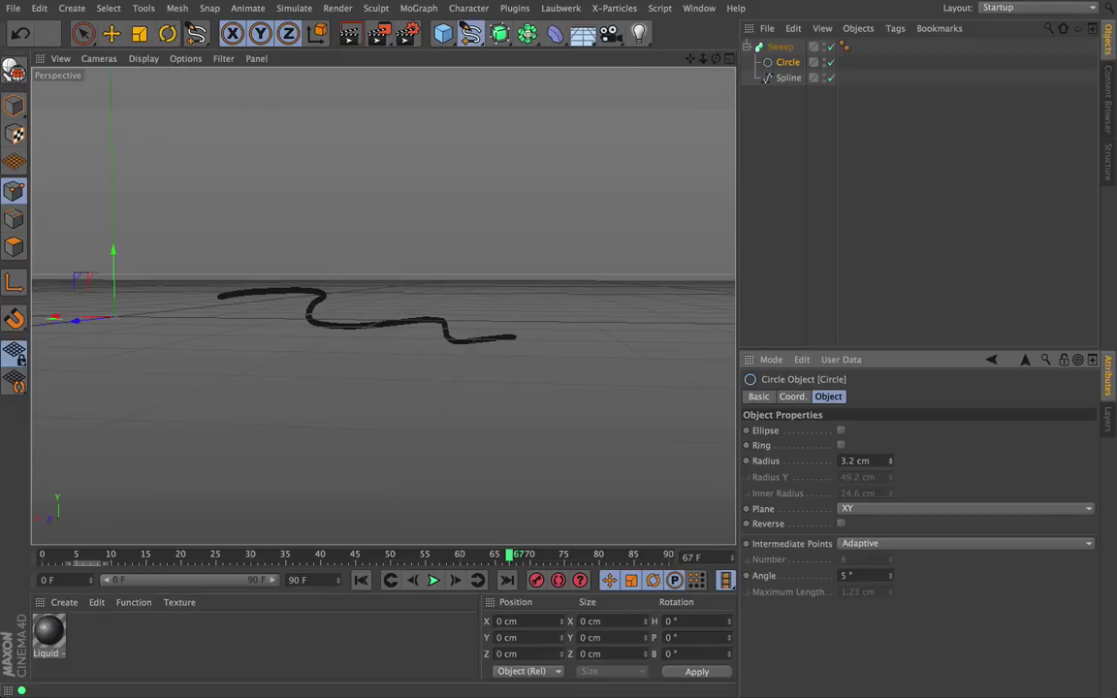
{"action": "left_click_drag", "start_coordinate": [703, 59], "coordinate": [756, 118]}
{"action": "left_click_drag", "start_coordinate": [382, 307], "coordinate": [384, 307], "text": "alt"}
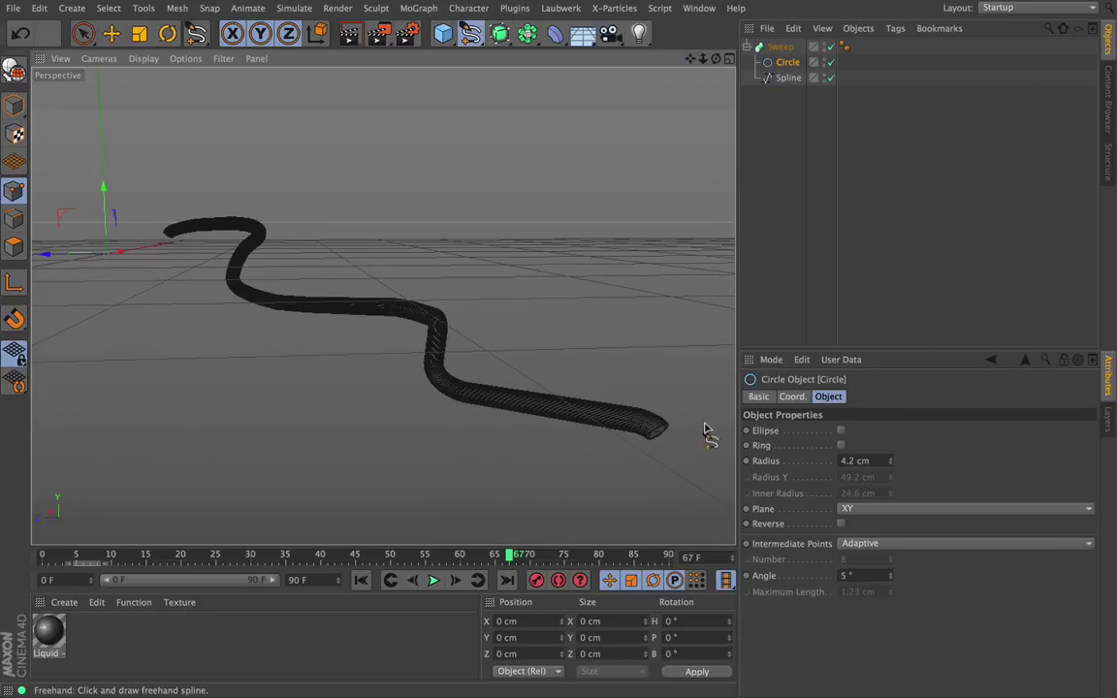
{"action": "left_click_drag", "start_coordinate": [890, 461], "coordinate": [893, 408]}
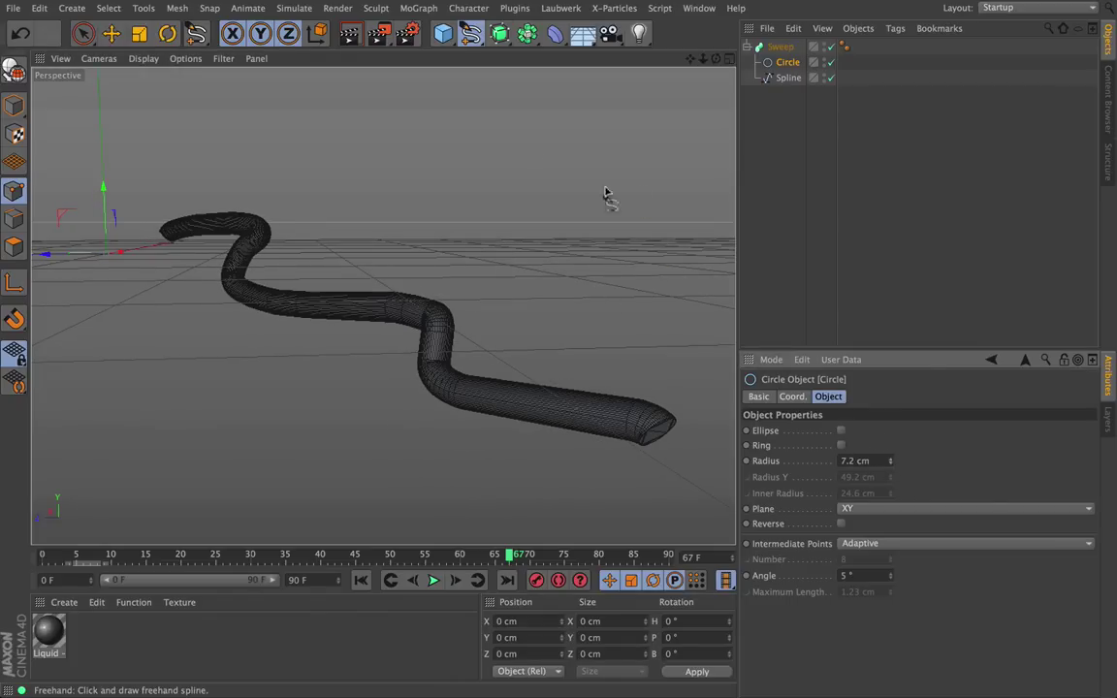
Render the viewport to preview the tube swept along the freehand spline
{"action": "left_click", "coordinate": [349, 34]}
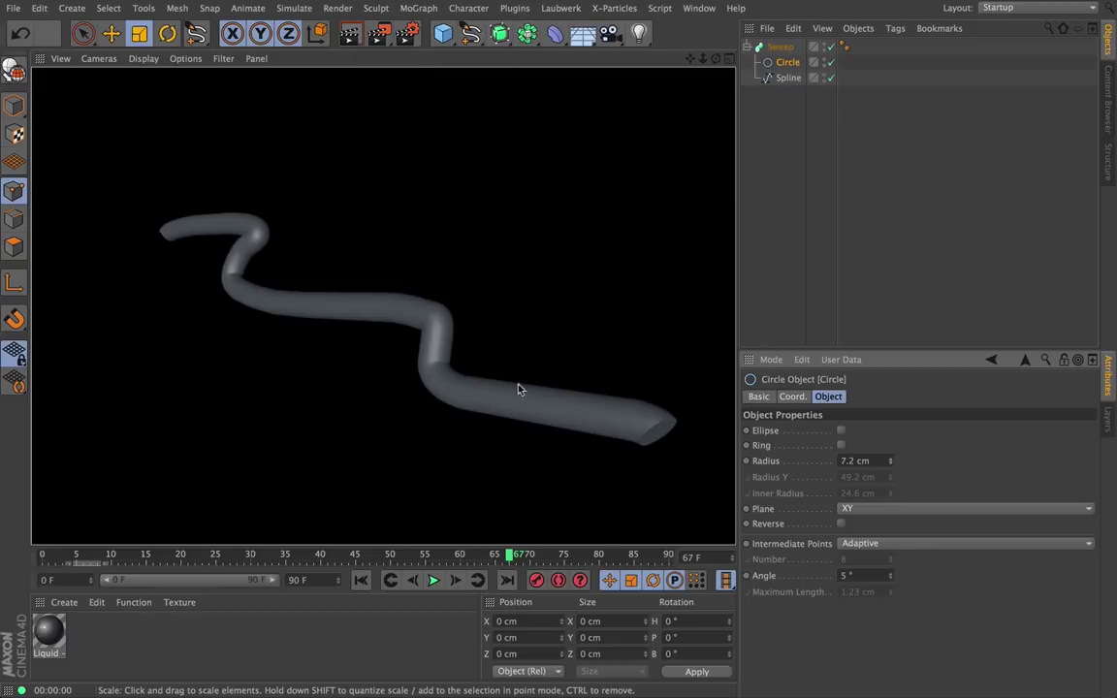
{"action": "left_click_drag", "start_coordinate": [715, 58], "coordinate": [737, 97]}
{"action": "left_click_drag", "start_coordinate": [384, 307], "coordinate": [383, 307], "text": "alt"}
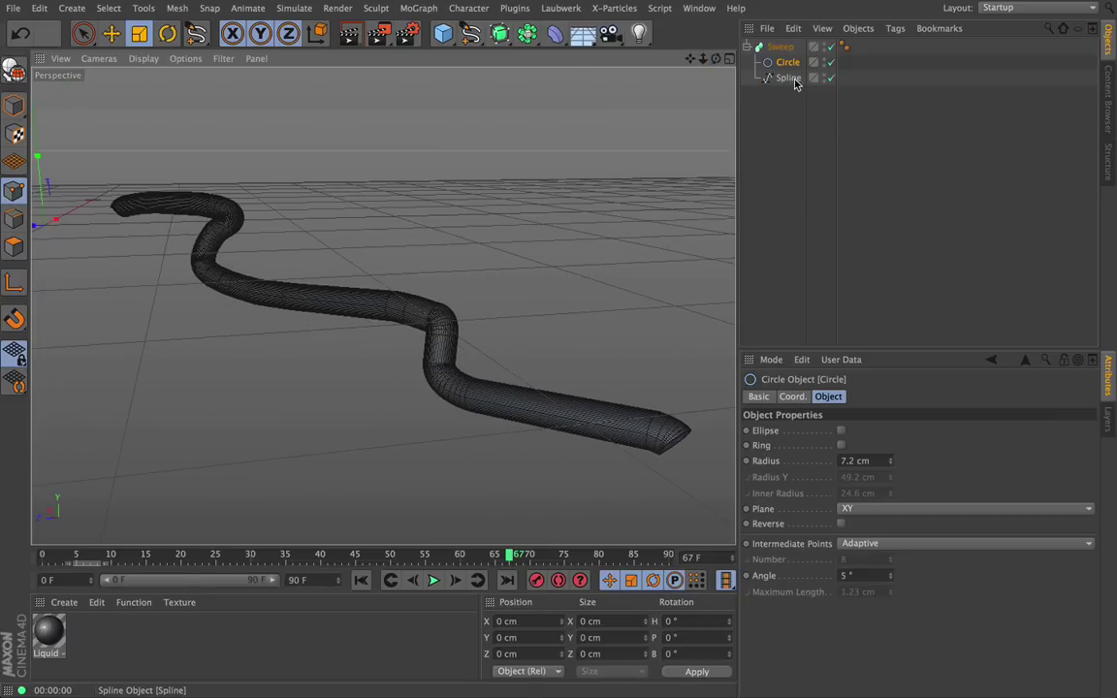
Delete the freehand spline from the Sweep and add a Helix spline to the scene
{"action": "left_click", "coordinate": [789, 79]}
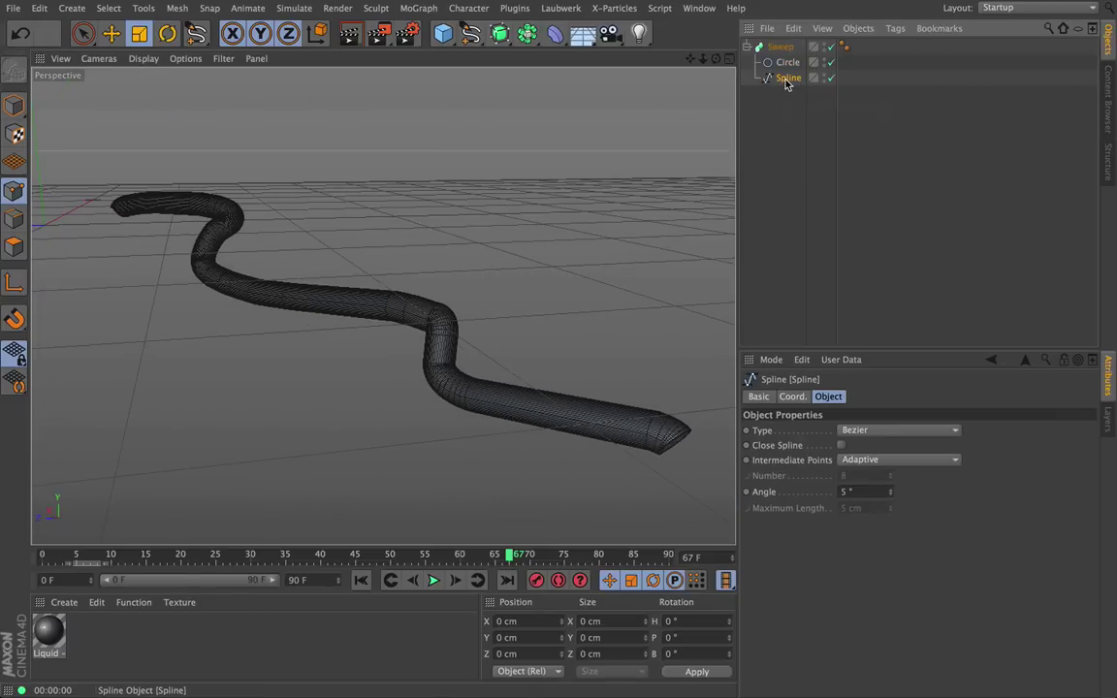
{"action": "key", "text": "Delete"}
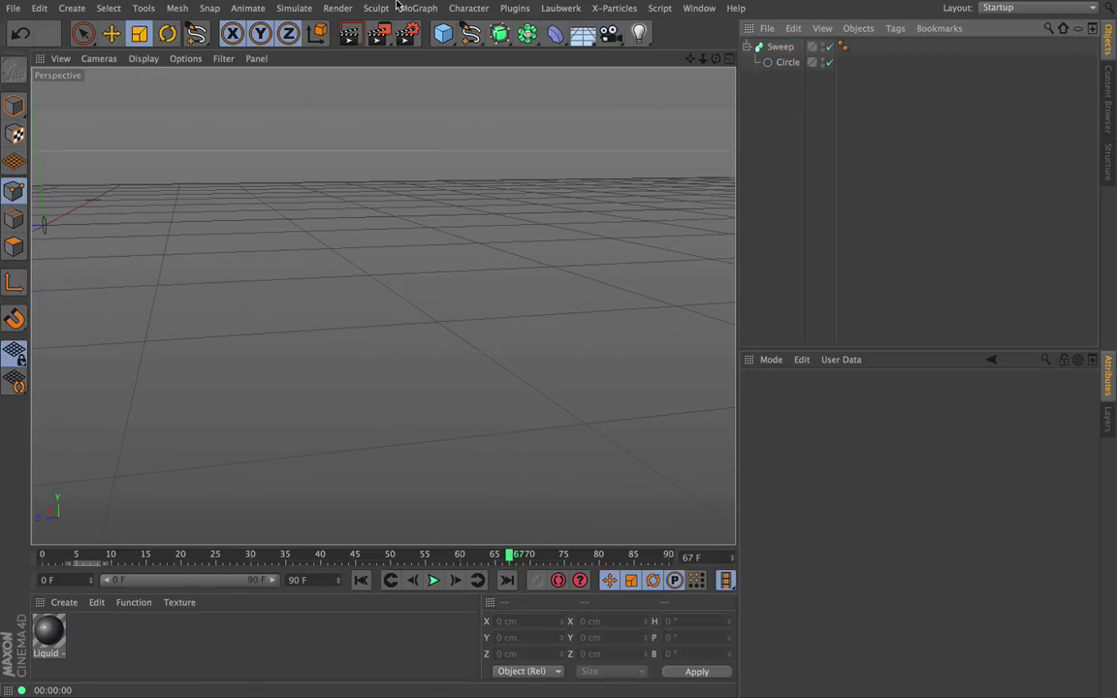
{"action": "left_click", "coordinate": [470, 34]}
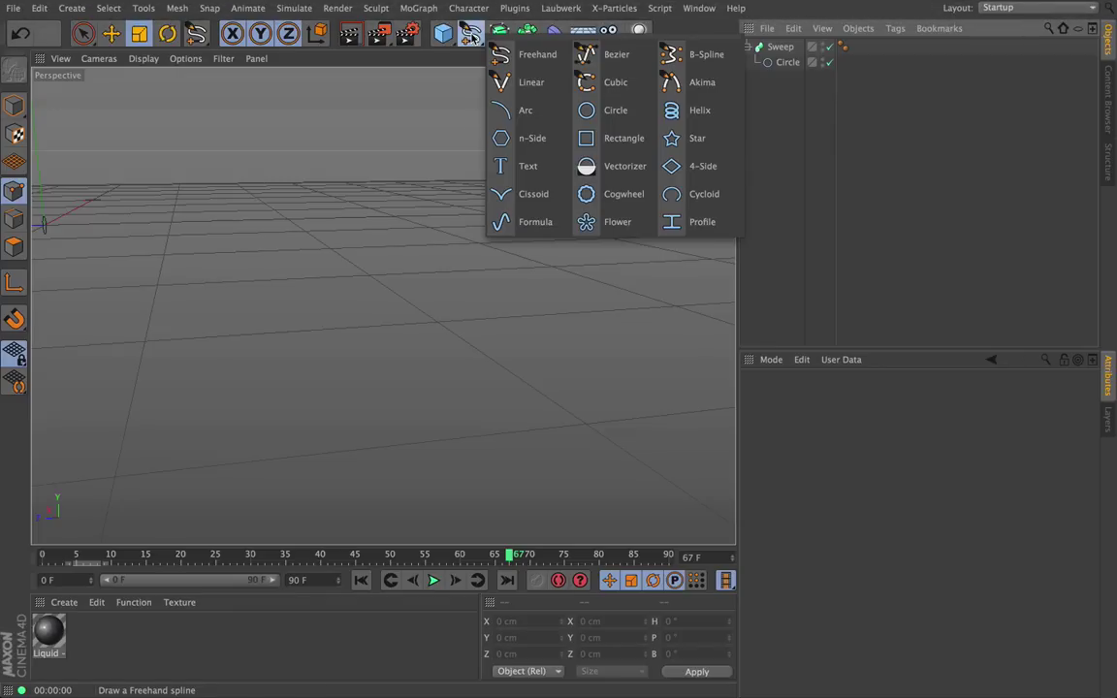
{"action": "left_click", "coordinate": [694, 112]}
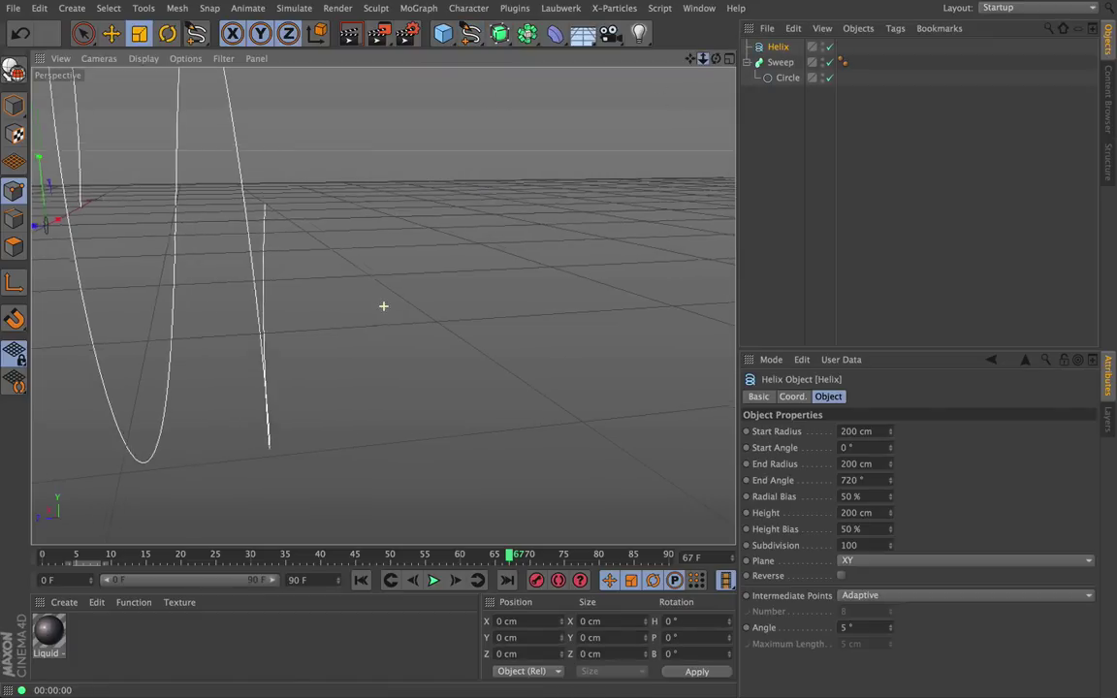
{"action": "right_click_drag", "start_coordinate": [384, 306], "coordinate": [375, 306], "text": "alt"}
{"action": "left_click_drag", "start_coordinate": [384, 306], "coordinate": [495, 306], "text": "alt"}
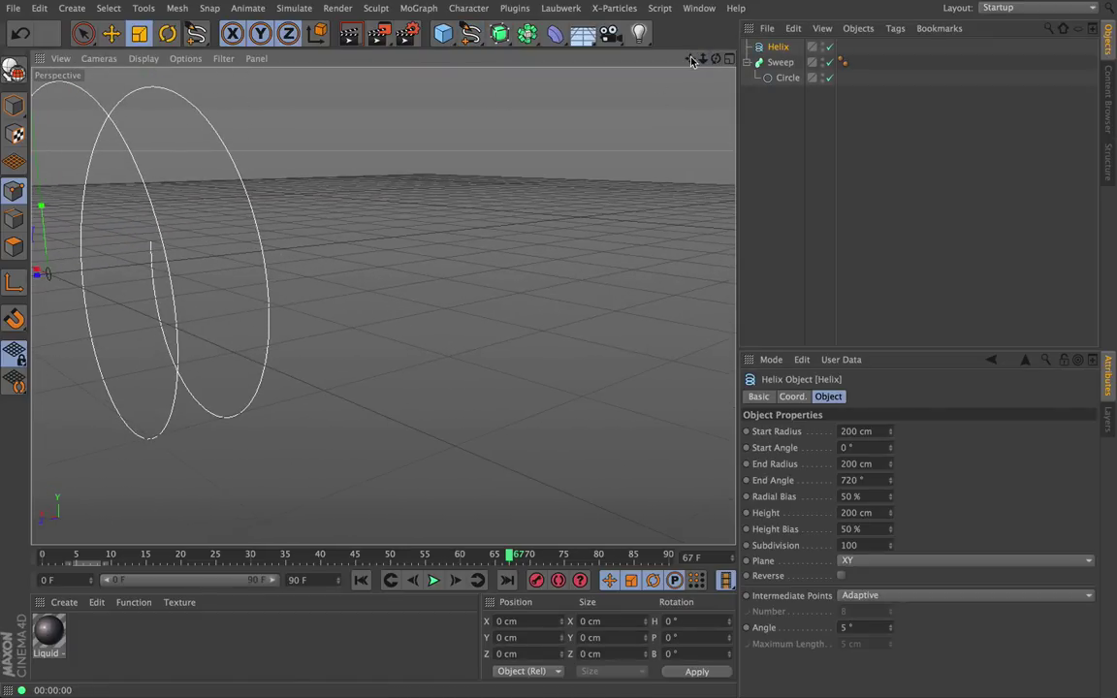
{"action": "middle_click_drag", "start_coordinate": [385, 307], "coordinate": [481, 310], "text": "alt"}
{"action": "left_click_drag", "start_coordinate": [690, 58], "coordinate": [792, 74]}
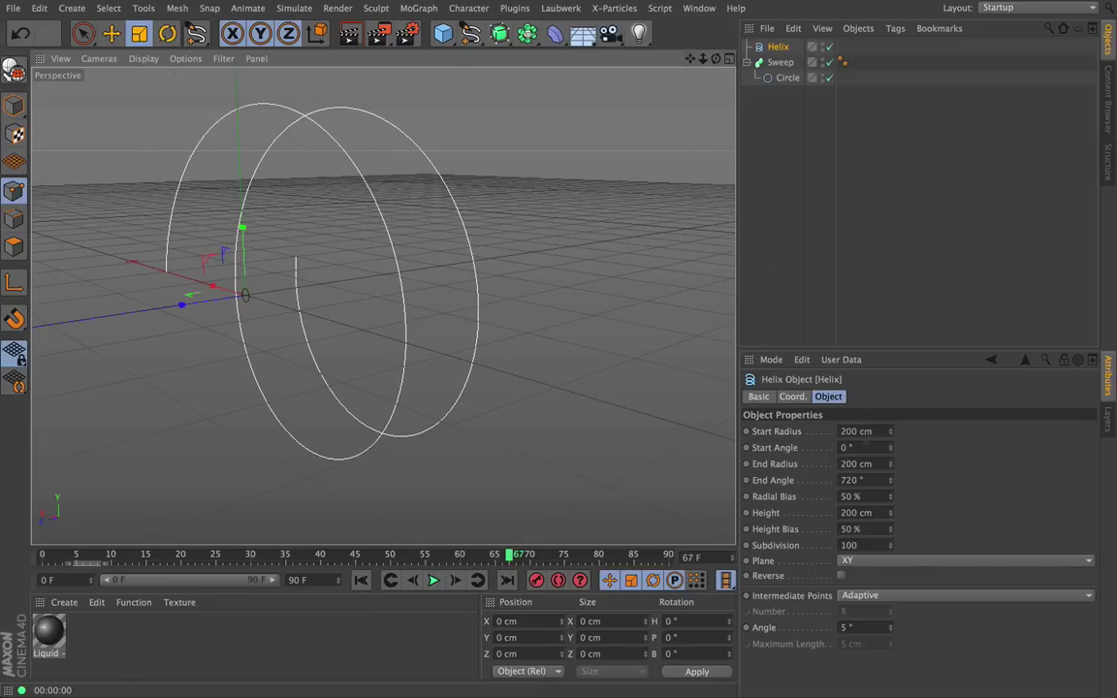
Place the Helix in the Sweep with the Circle above it, so the circle is swept along the coil
{"action": "left_click", "coordinate": [777, 49]}
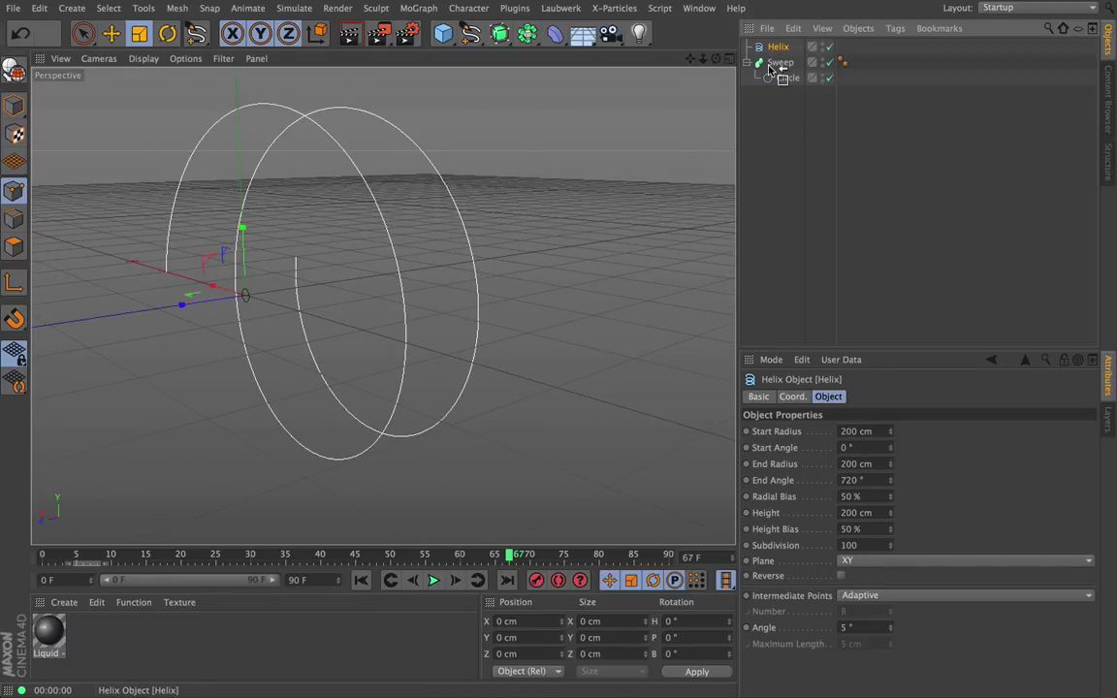
{"action": "left_click_drag", "start_coordinate": [771, 68], "coordinate": [776, 63]}
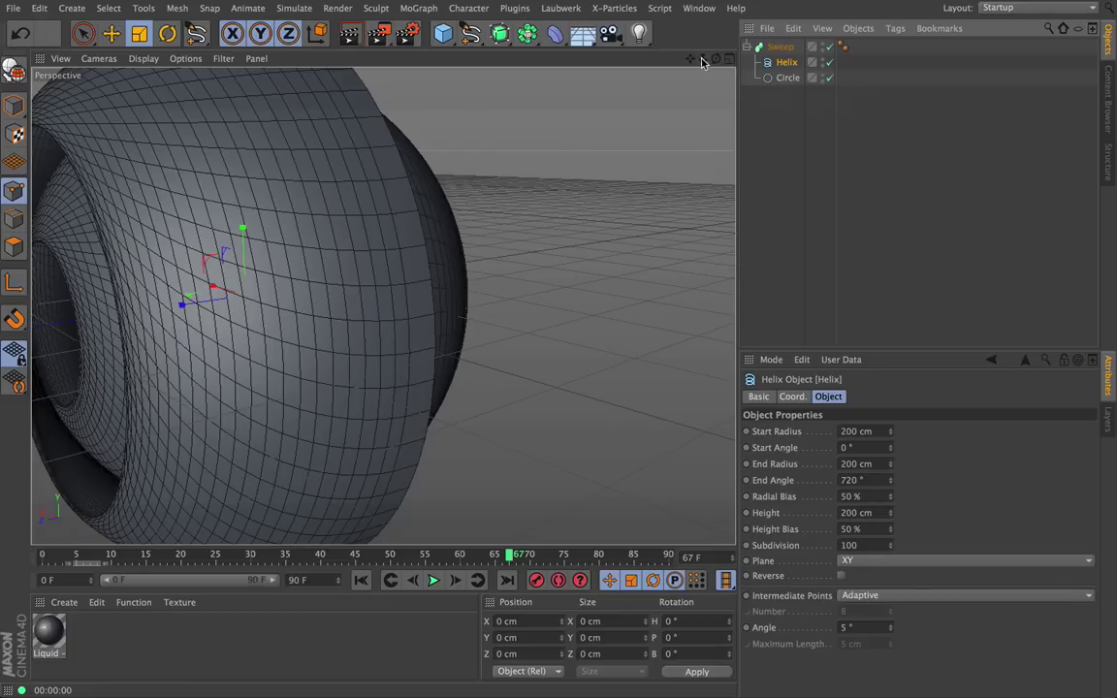
{"action": "left_click_drag", "start_coordinate": [705, 60], "coordinate": [659, 60]}
{"action": "left_click", "coordinate": [787, 77]}
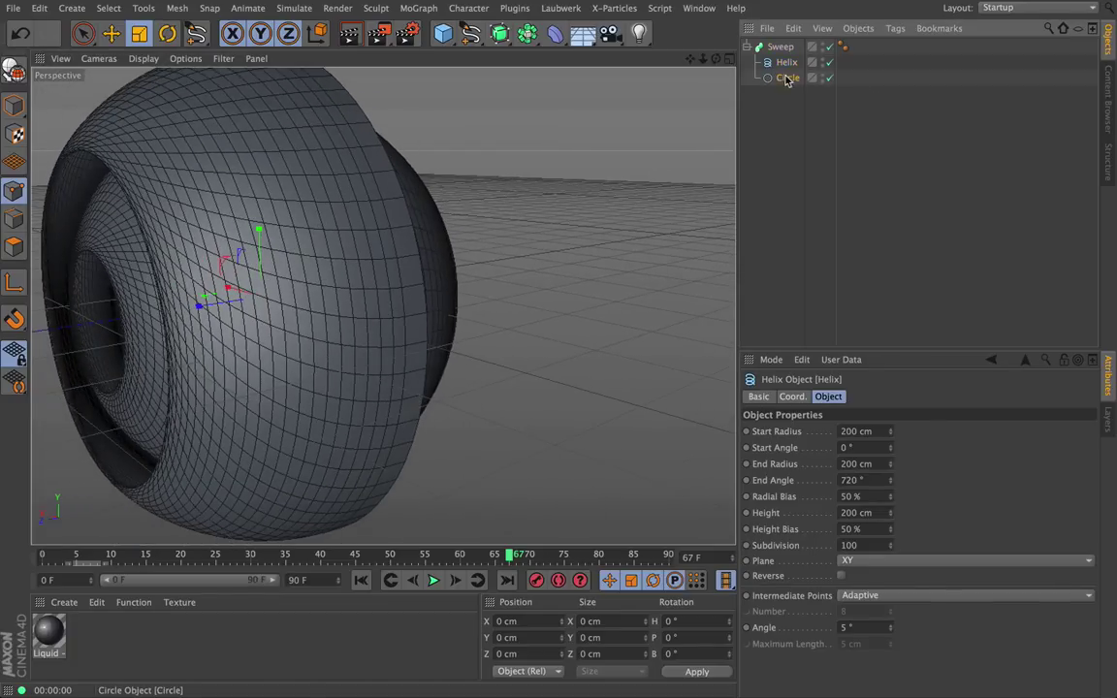
{"action": "left_click_drag", "start_coordinate": [772, 56], "coordinate": [775, 61]}
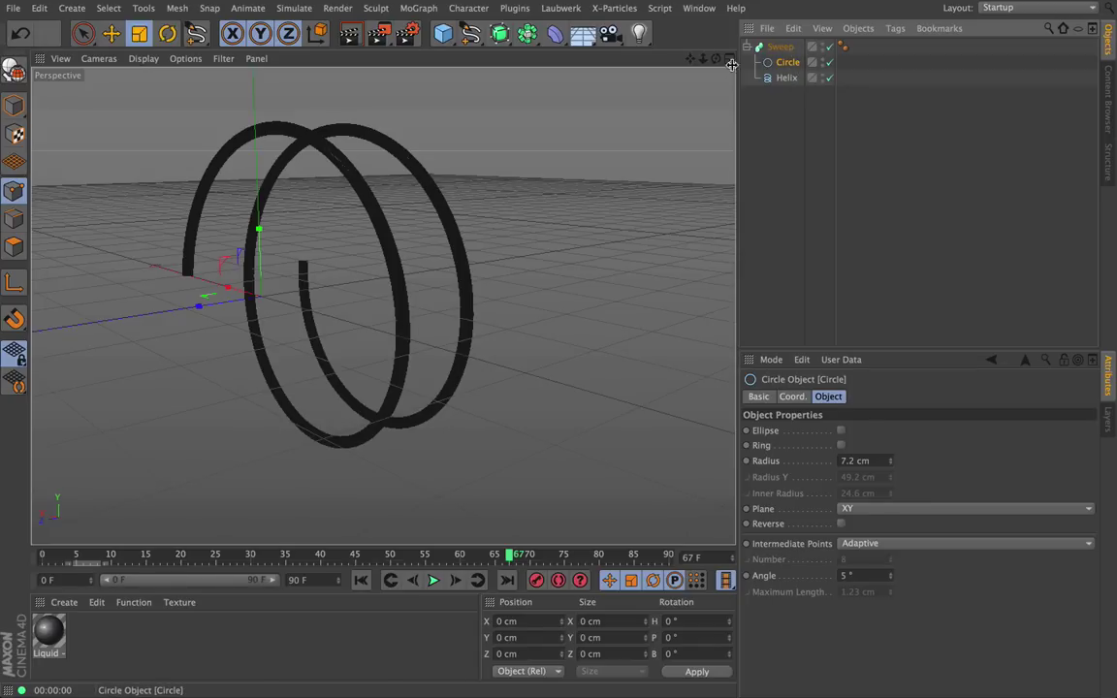
{"action": "left_click_drag", "start_coordinate": [717, 59], "coordinate": [383, 307]}
{"action": "left_click_drag", "start_coordinate": [704, 63], "coordinate": [388, 300]}
Select the Helix and render the viewport from different angles to preview the swept coil
{"action": "left_click", "coordinate": [787, 78]}
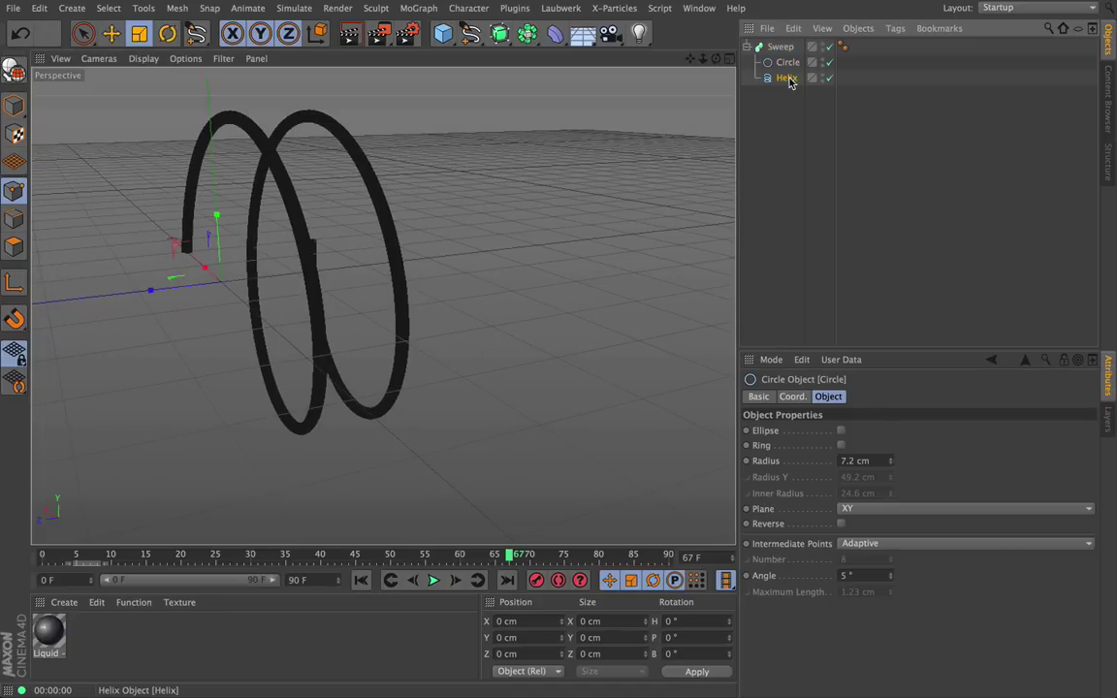
{"action": "left_click", "coordinate": [351, 36]}
{"action": "left_click_drag", "start_coordinate": [716, 59], "coordinate": [384, 307]}
{"action": "left_click", "coordinate": [351, 36]}
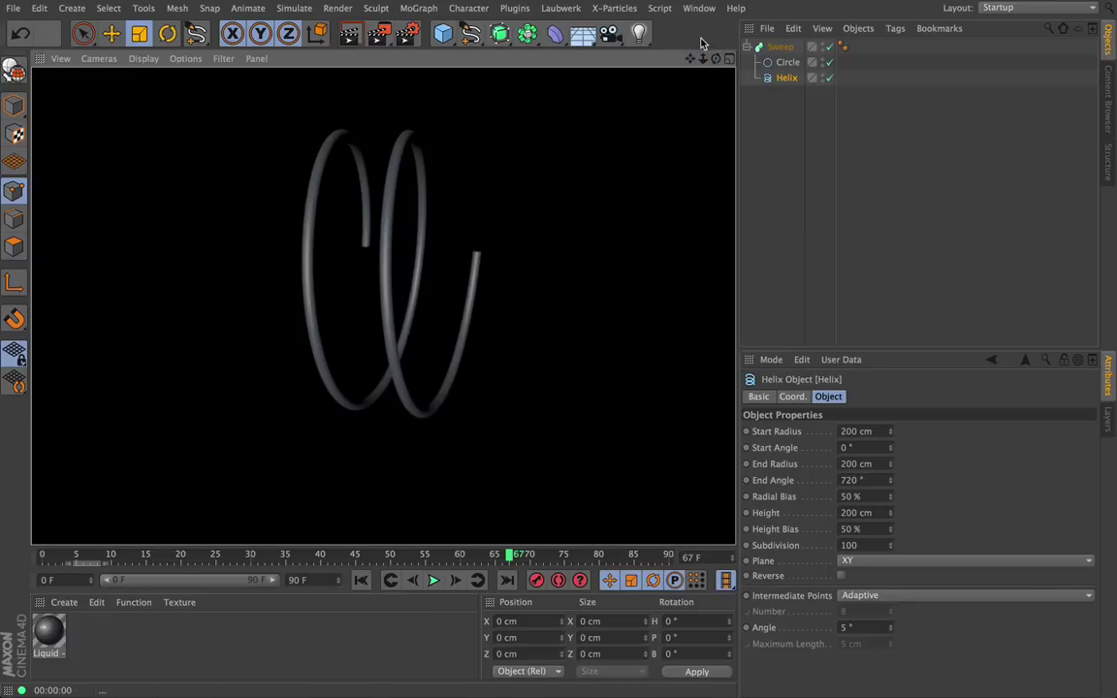
{"action": "mouse_move", "coordinate": [716, 59]}
{"action": "left_mouse_down"}
{"action": "mouse_move", "coordinate": [383, 307]}
{"action": "mouse_move", "coordinate": [716, 59]}
{"action": "left_mouse_up"}
{"action": "left_click_drag", "start_coordinate": [691, 59], "coordinate": [384, 307]}
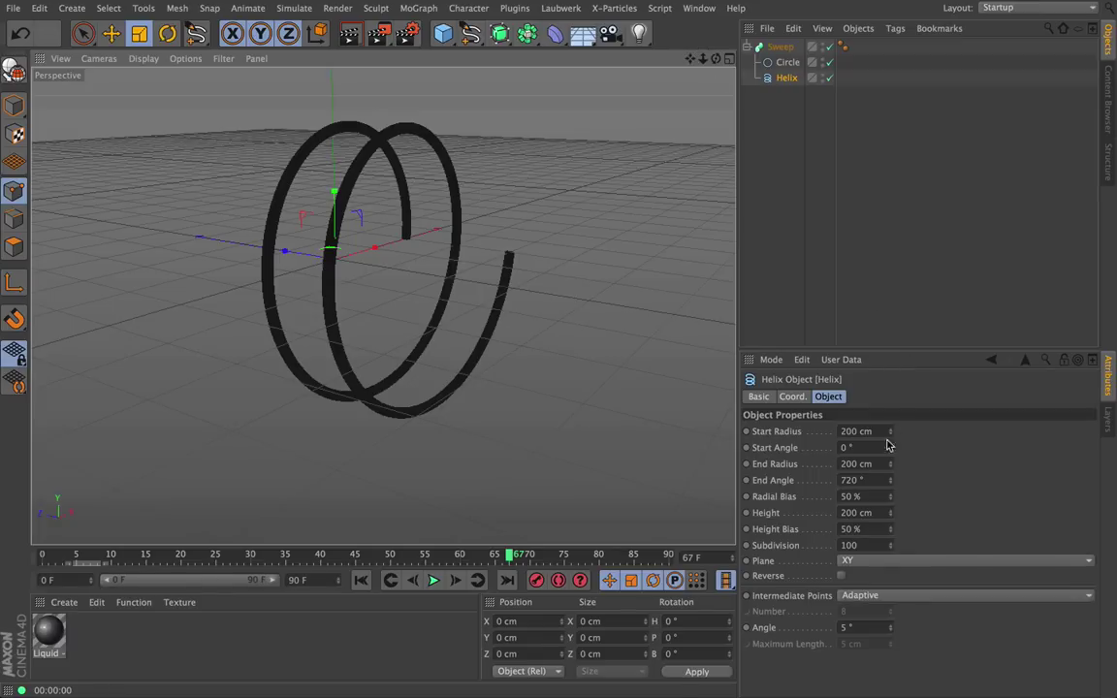
Set the Helix's start radius to 27 cm, end radius to 362 cm and end angle to 1766°, and render the spiral
{"action": "left_click_drag", "start_coordinate": [891, 431], "coordinate": [891, 600]}
{"action": "left_click_drag", "start_coordinate": [893, 471], "coordinate": [937, 245]}
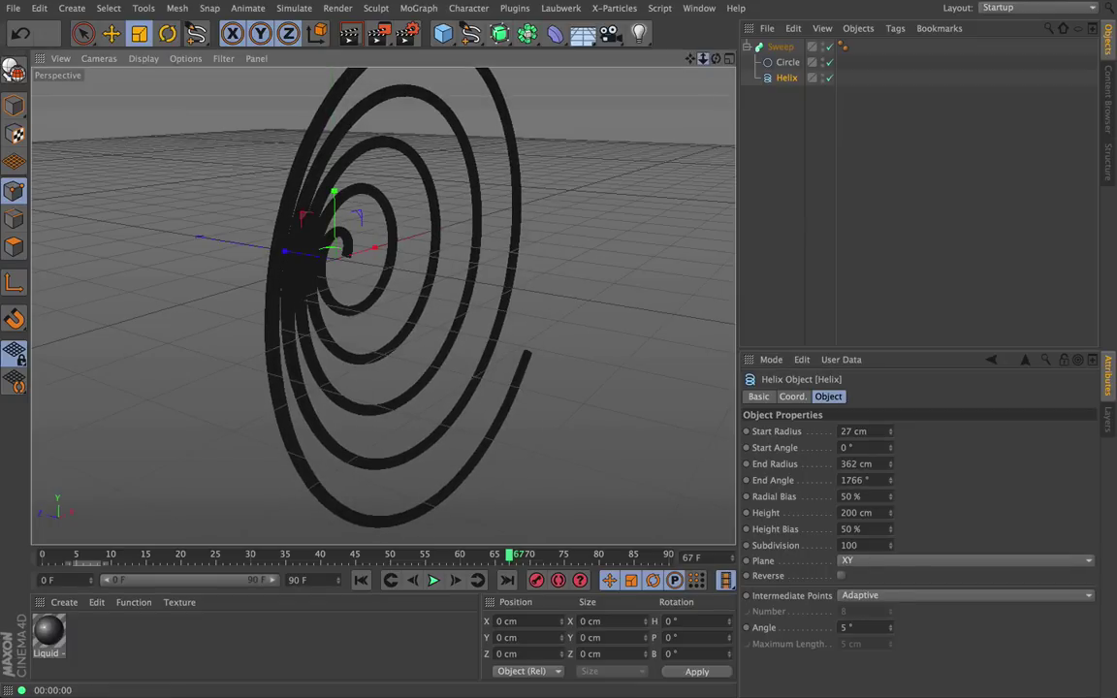
{"action": "right_click_drag", "start_coordinate": [384, 306], "coordinate": [320, 307], "text": "alt"}
{"action": "left_click", "coordinate": [349, 33]}
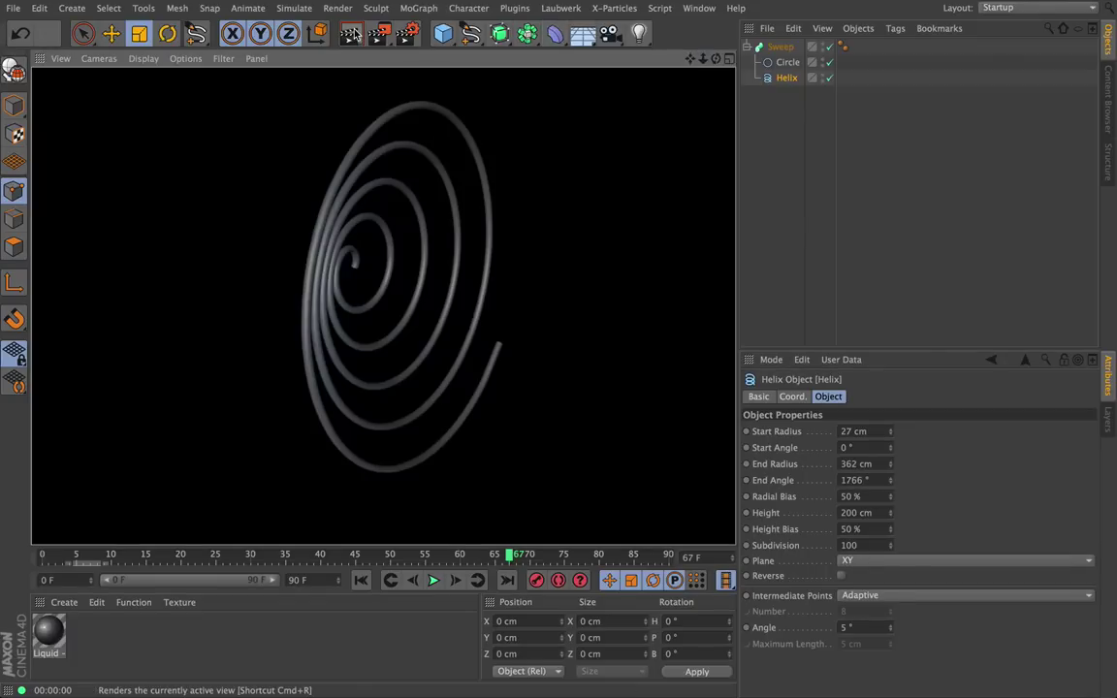
Set the Helix's height bias to 48% and keyframe its end angle at -2° on frame 0 and 1905° on frame 90
{"action": "left_click_drag", "start_coordinate": [716, 59], "coordinate": [684, 60]}
{"action": "left_click_drag", "start_coordinate": [891, 530], "coordinate": [800, 488]}
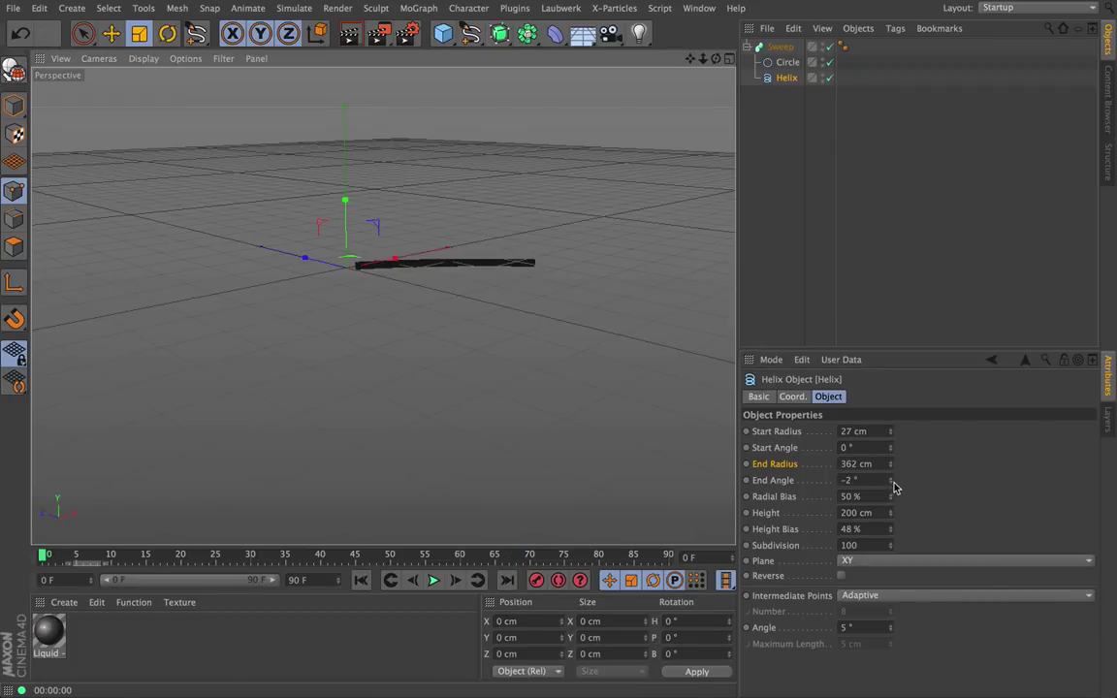
{"action": "left_click", "coordinate": [786, 485]}
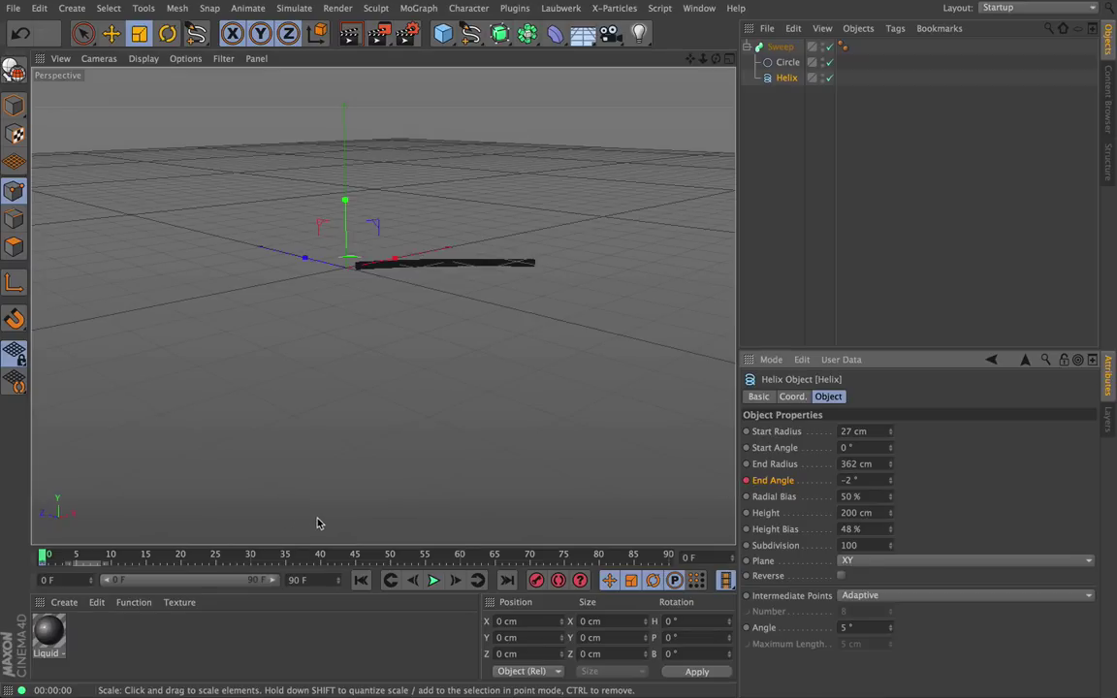
{"action": "left_click", "coordinate": [83, 555]}
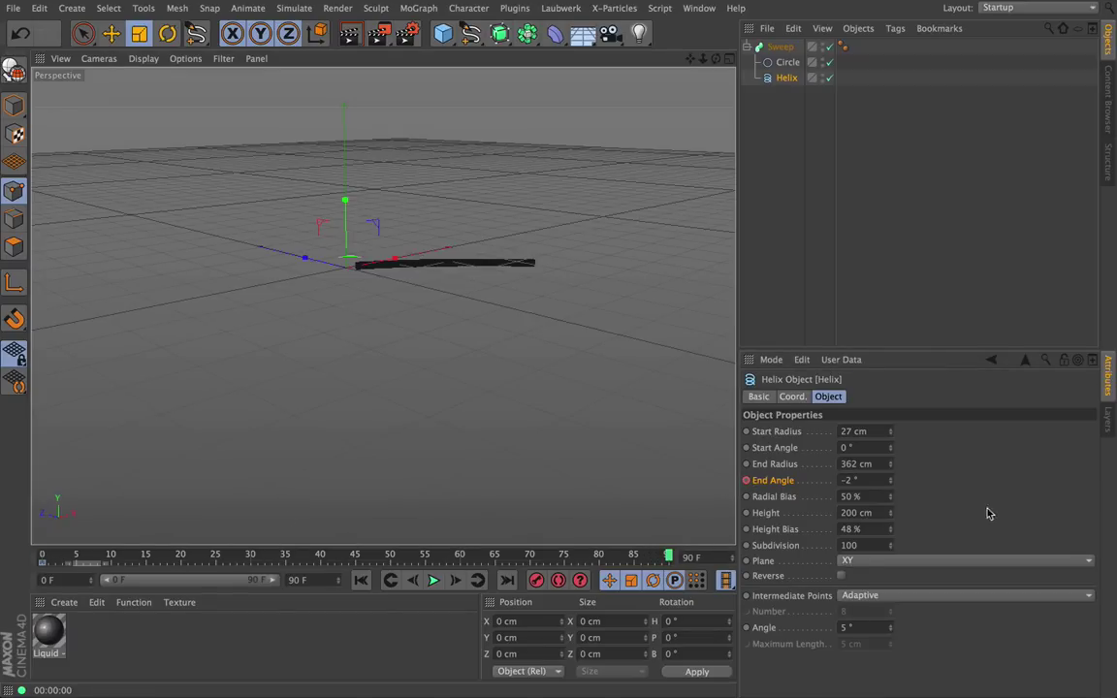
{"action": "mouse_move", "coordinate": [891, 480]}
{"action": "left_mouse_down"}
{"action": "mouse_move", "coordinate": [890, 431]}
{"action": "mouse_move", "coordinate": [890, 482]}
{"action": "left_mouse_up"}
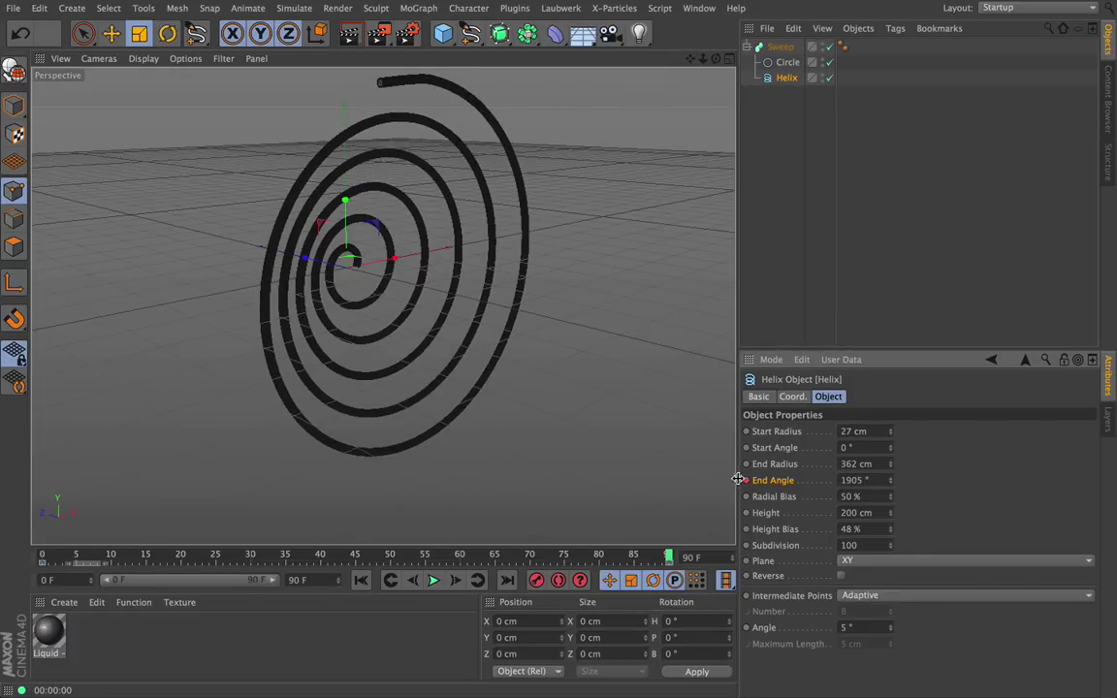
Play the end angle animation from frame 0, render the view at frame 58, and scrub back to frame 78
{"action": "left_click", "coordinate": [361, 580]}
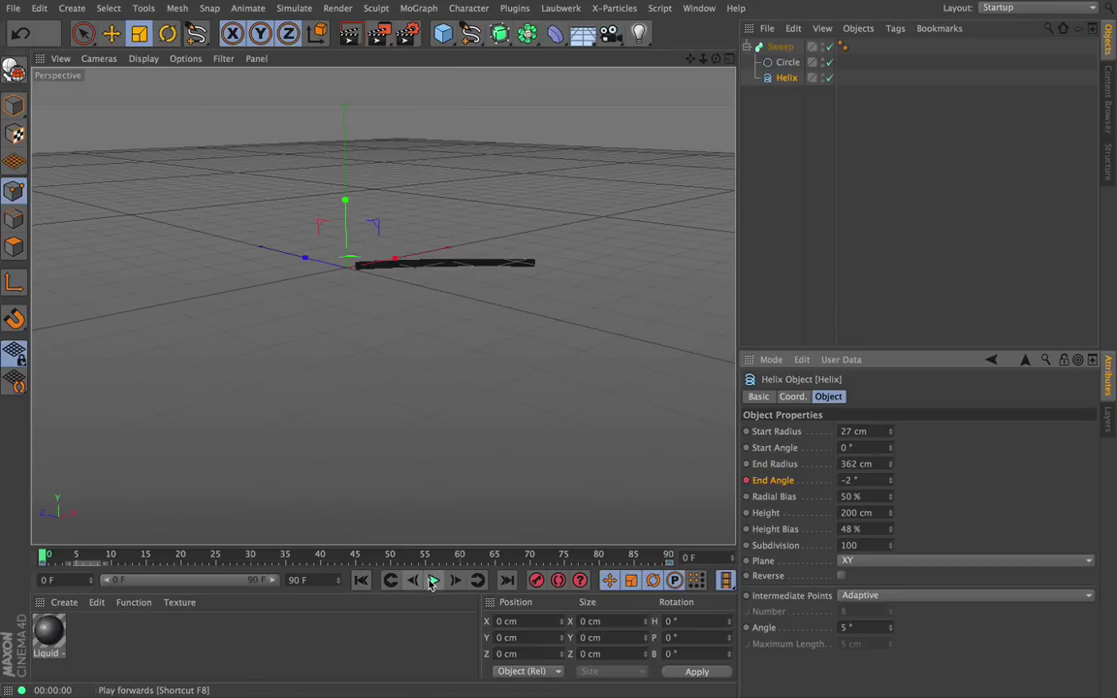
{"action": "left_click", "coordinate": [434, 580]}
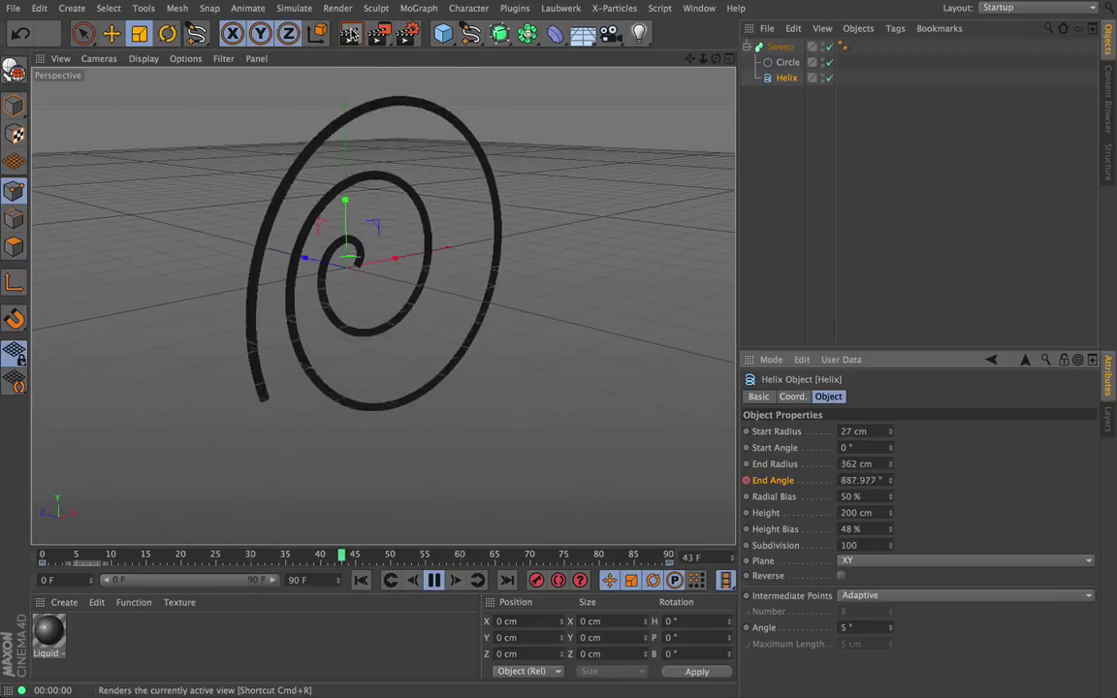
{"action": "left_click", "coordinate": [351, 35]}
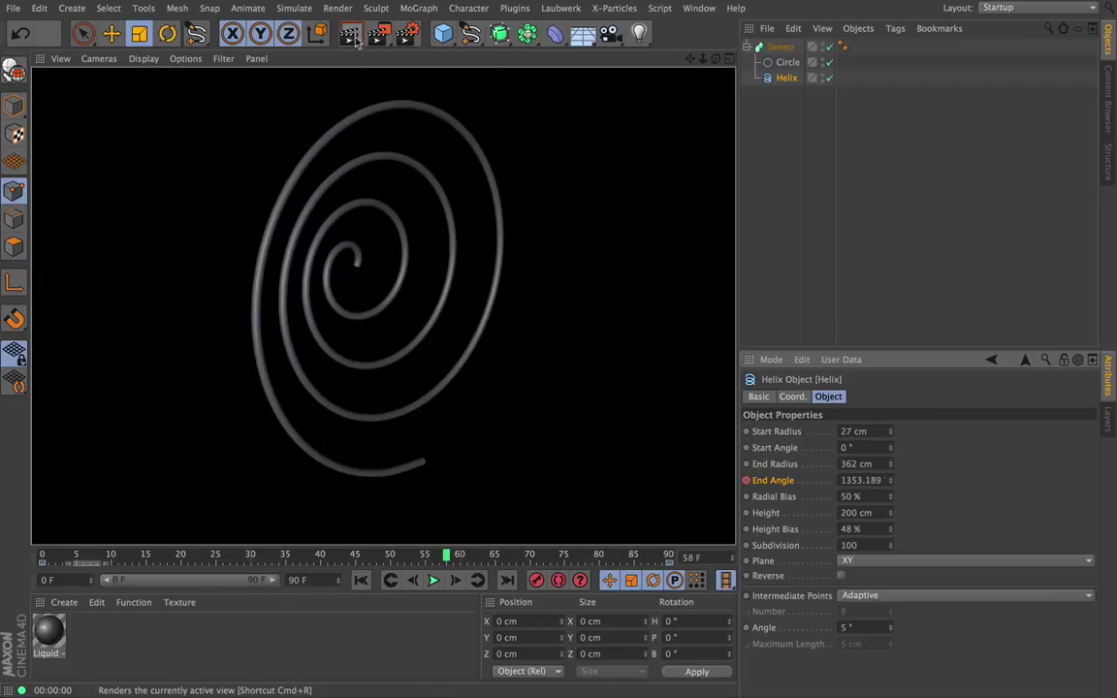
{"action": "left_click", "coordinate": [434, 580]}
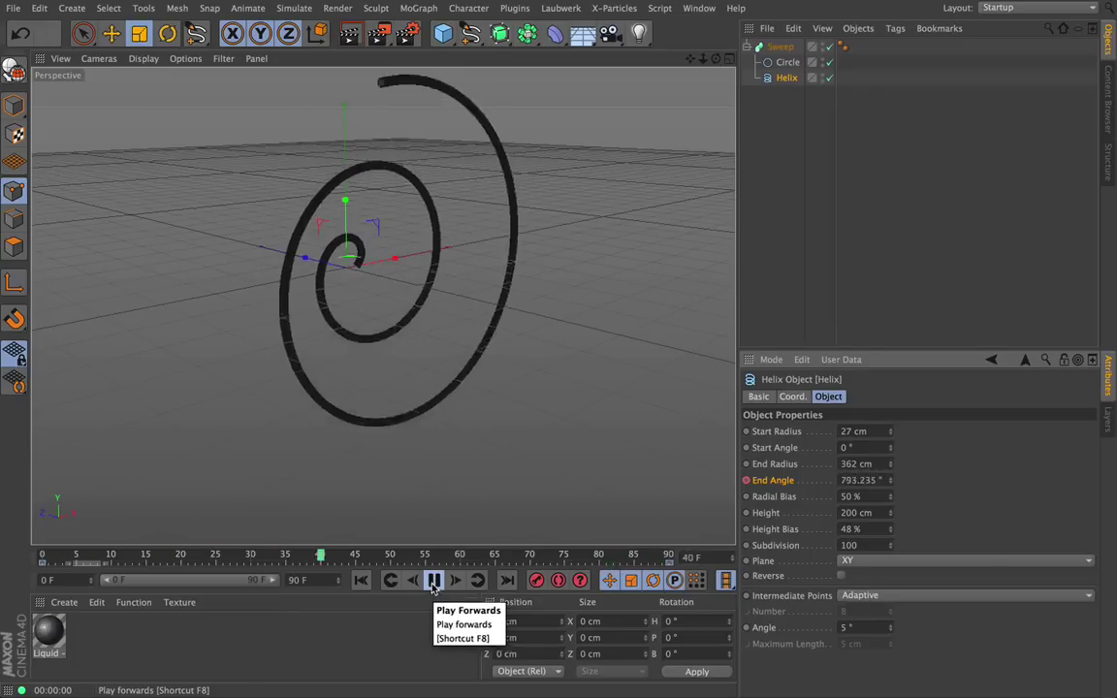
{"action": "left_click", "coordinate": [434, 580]}
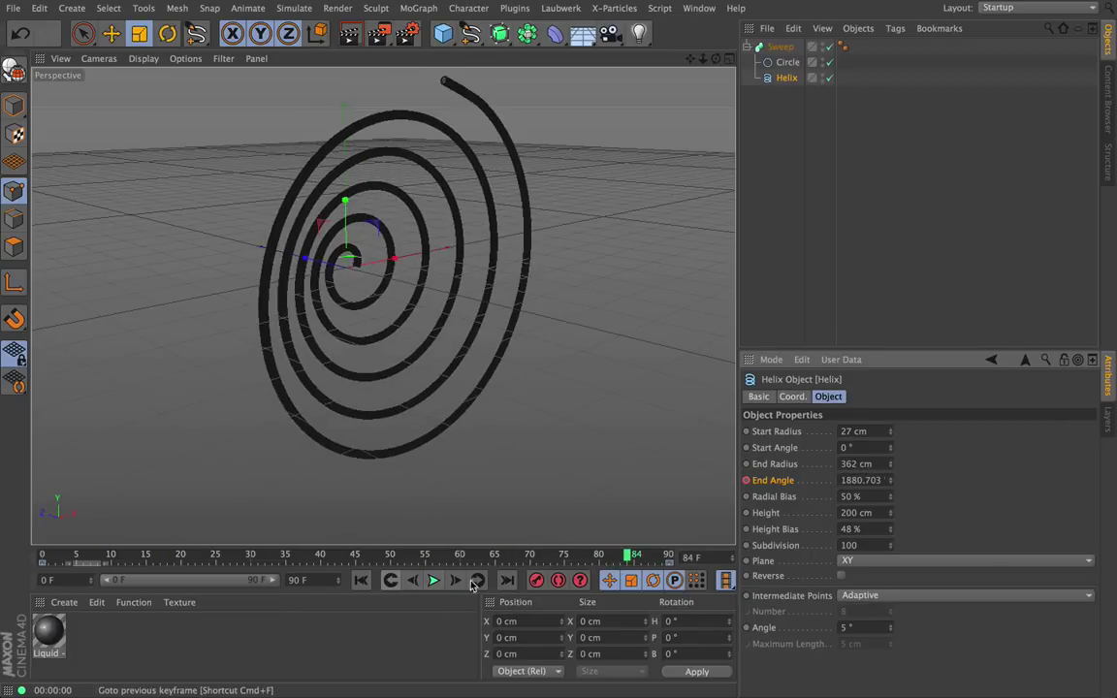
{"action": "left_click_drag", "start_coordinate": [628, 560], "coordinate": [587, 544]}
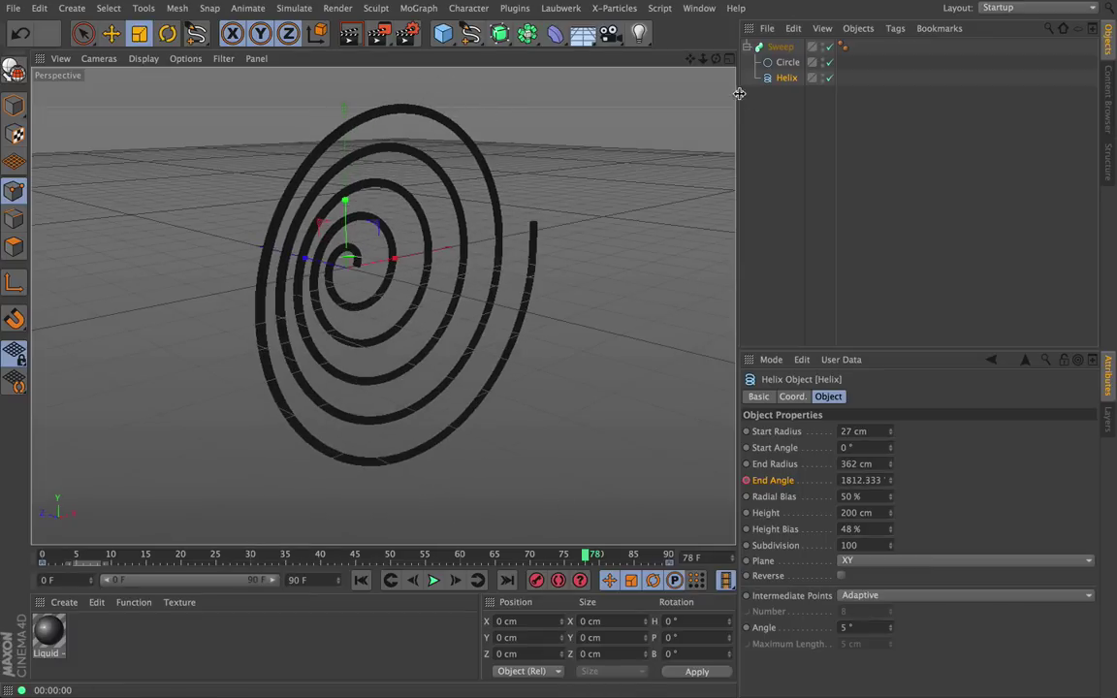
Delete the Helix from the Sweep and add a Cogwheel spline to the scene
{"action": "left_click", "coordinate": [788, 78]}
{"action": "key", "text": "Delete"}
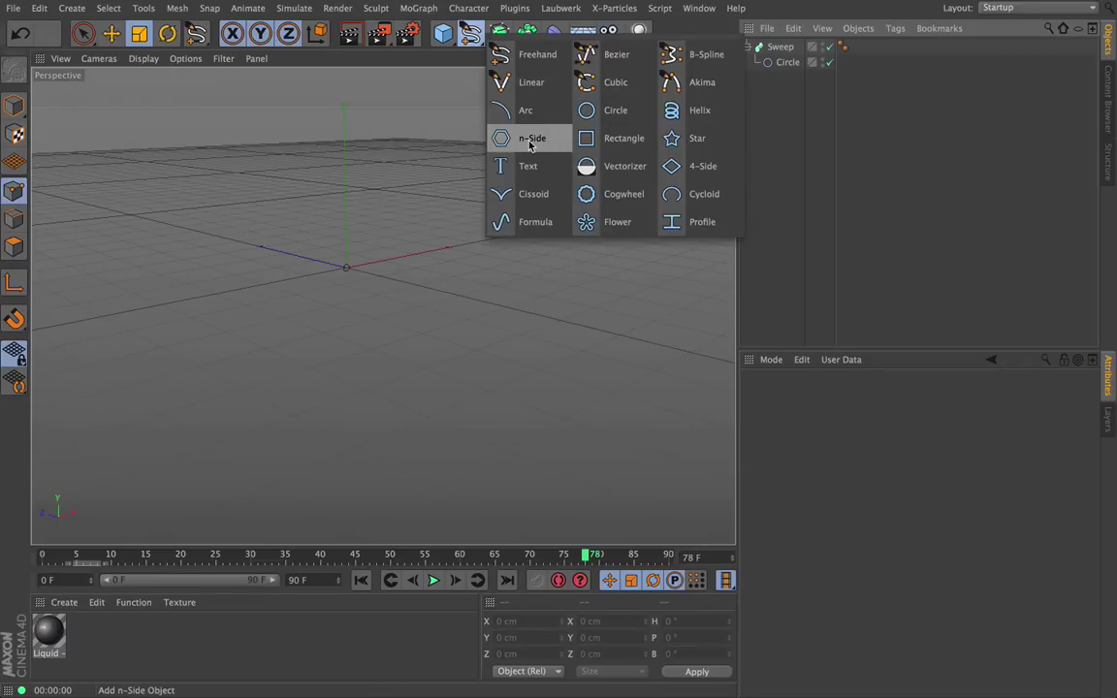
{"action": "left_click", "coordinate": [611, 194]}
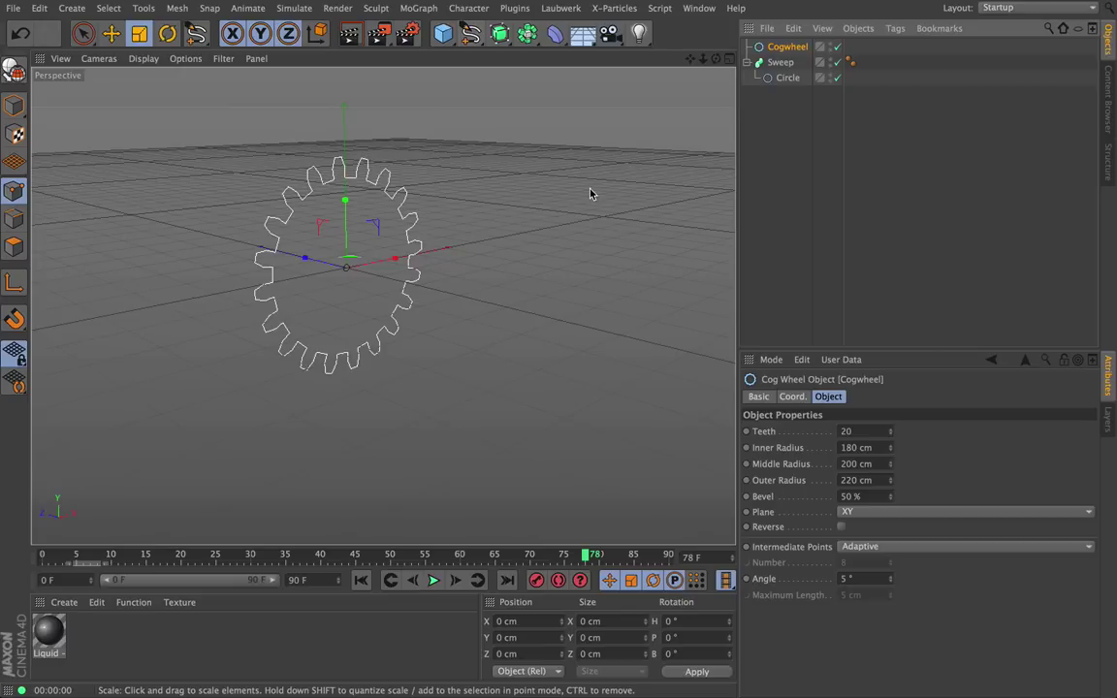
Place the Cogwheel in the Sweep with the Circle above it, so the circle is swept along the toothed outline
{"action": "left_click_drag", "start_coordinate": [771, 64], "coordinate": [773, 66]}
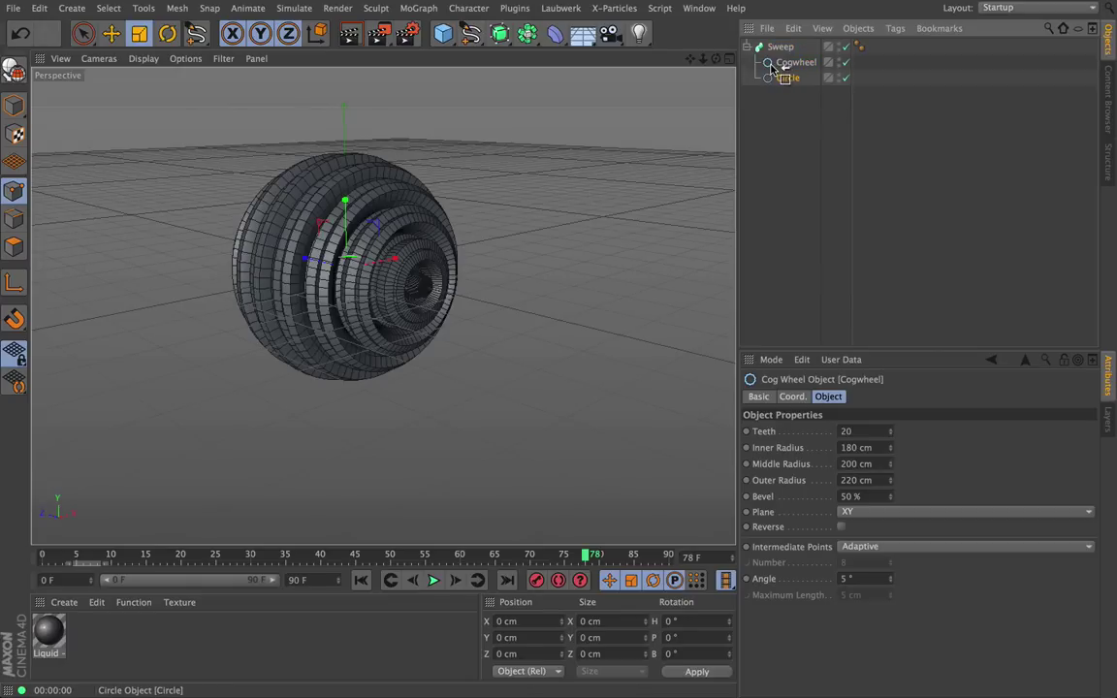
{"action": "left_click", "coordinate": [787, 77]}
{"action": "left_click_drag", "start_coordinate": [383, 307], "coordinate": [382, 307], "text": "alt"}
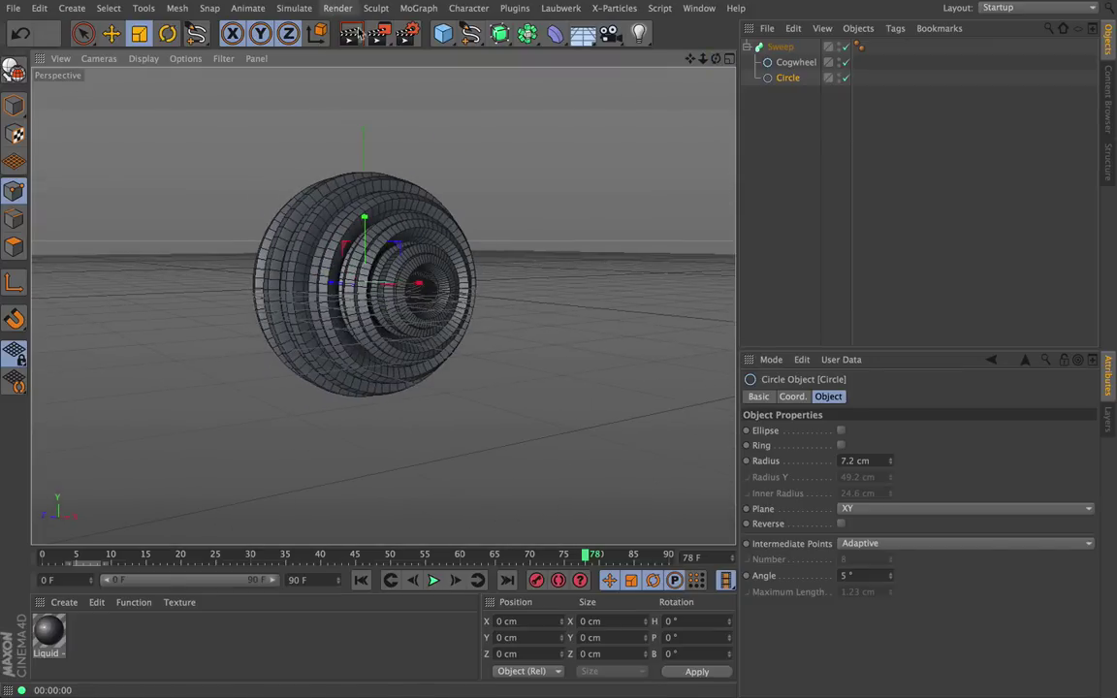
{"action": "left_click", "coordinate": [351, 34]}
{"action": "left_click_drag", "start_coordinate": [716, 60], "coordinate": [381, 305]}
{"action": "left_click_drag", "start_coordinate": [789, 79], "coordinate": [782, 55]}
Delete the Sweep object together with its Circle and Cogwheel to empty the scene
{"action": "left_click_drag", "start_coordinate": [383, 307], "coordinate": [383, 306], "text": "alt"}
{"action": "left_click_drag", "start_coordinate": [702, 59], "coordinate": [385, 307]}
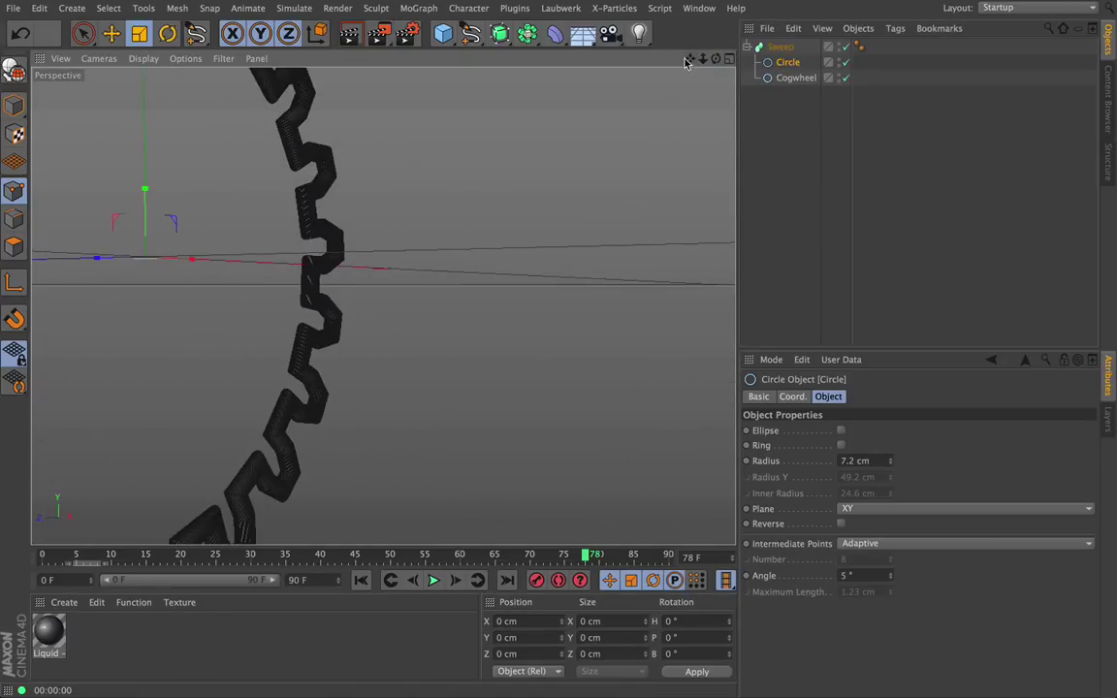
{"action": "left_click_drag", "start_coordinate": [689, 58], "coordinate": [384, 306]}
{"action": "left_click_drag", "start_coordinate": [716, 58], "coordinate": [383, 307]}
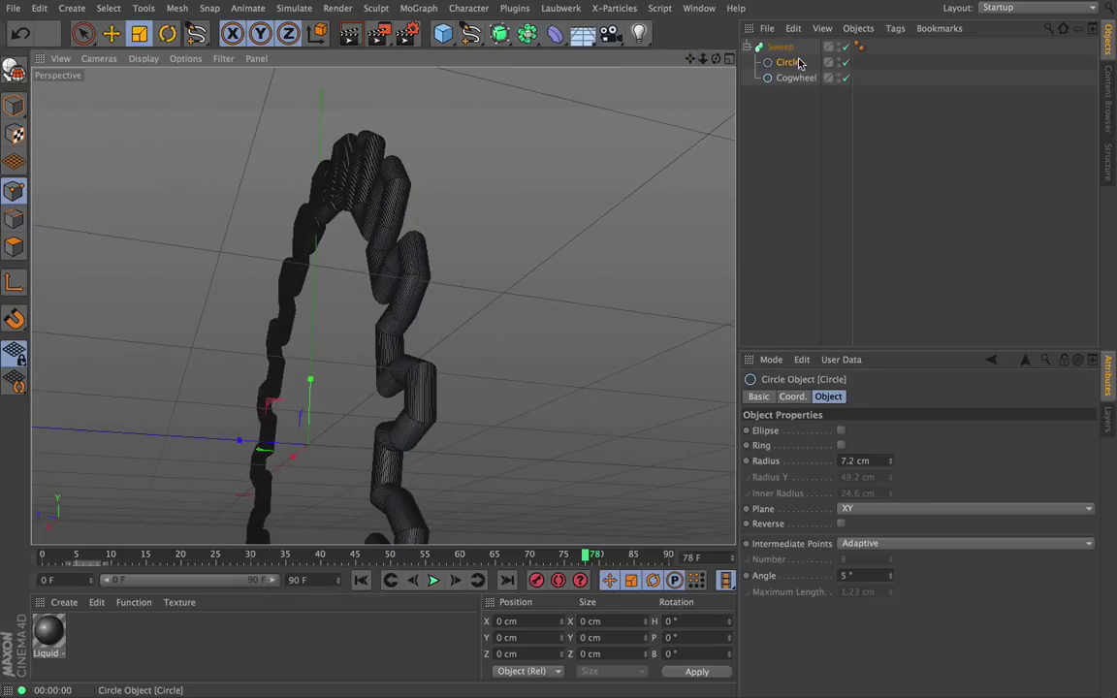
{"action": "left_click", "coordinate": [781, 47]}
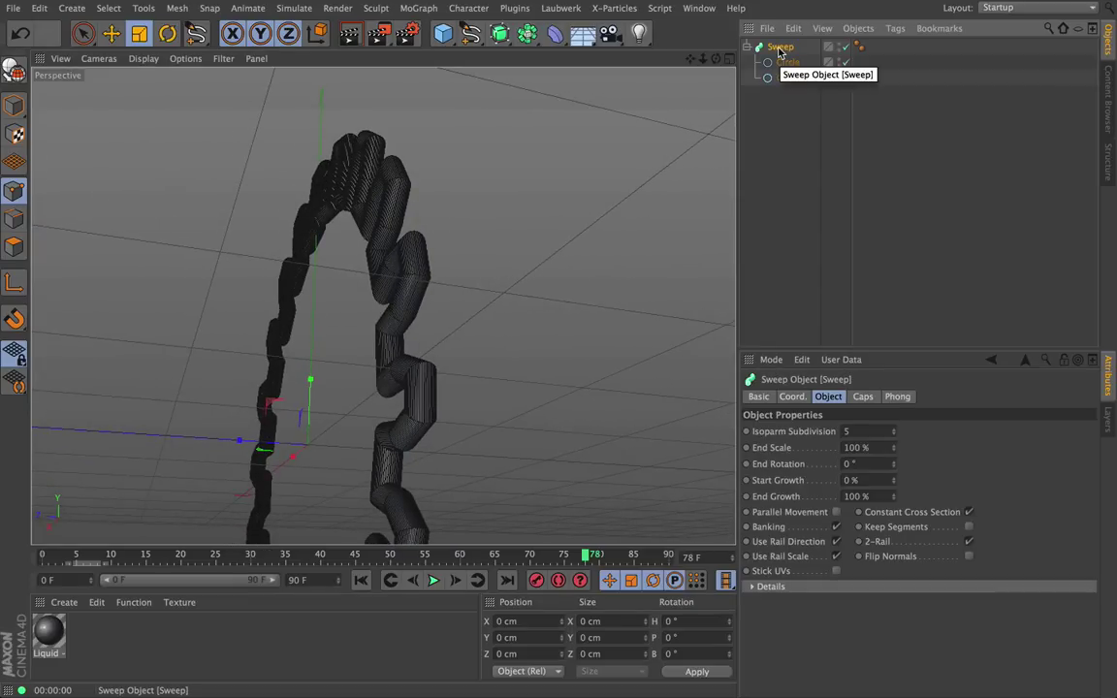
{"action": "key", "text": "Delete"}
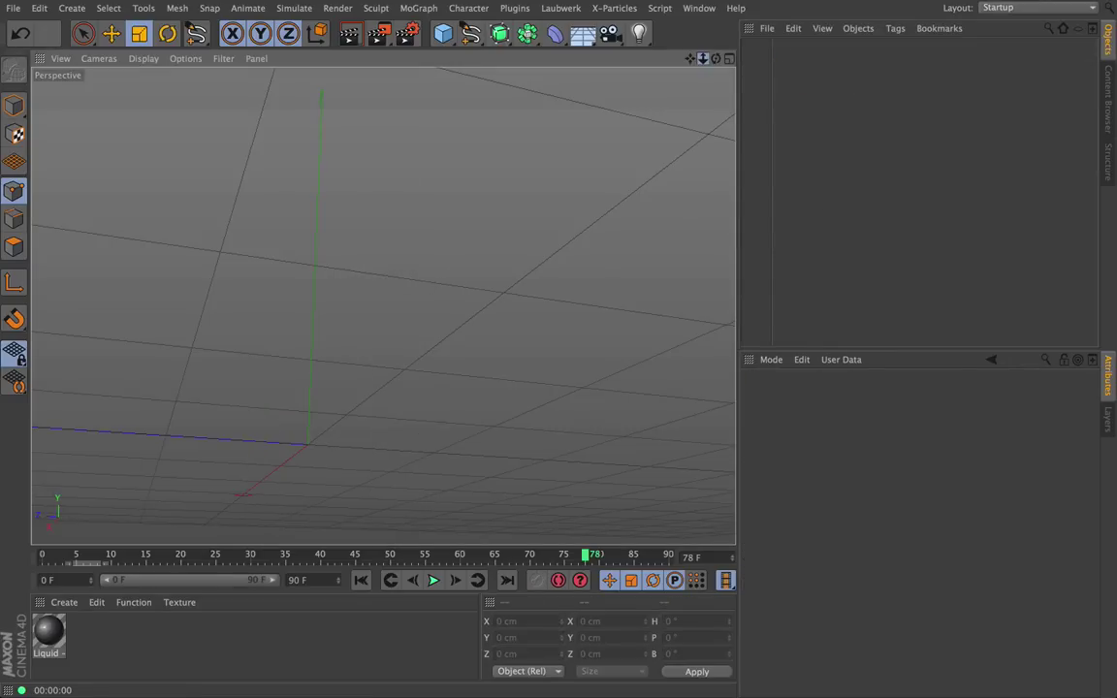
Add a Circle spline to the empty scene
{"action": "left_click_drag", "start_coordinate": [715, 60], "coordinate": [384, 306]}
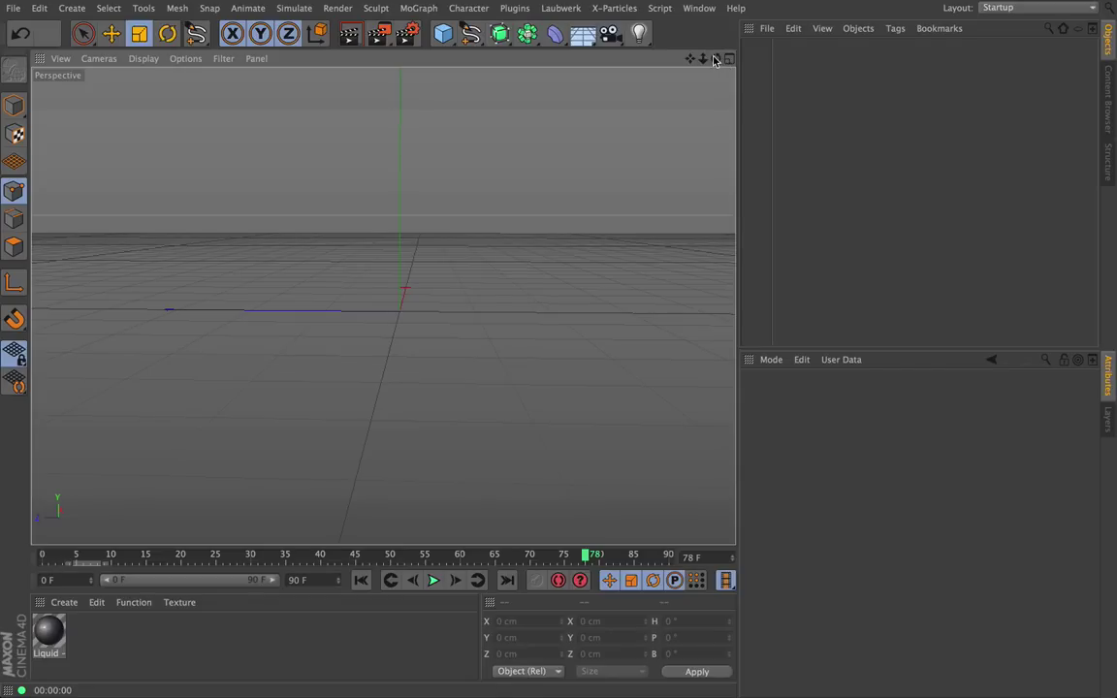
{"action": "left_click_drag", "start_coordinate": [715, 59], "coordinate": [640, 72]}
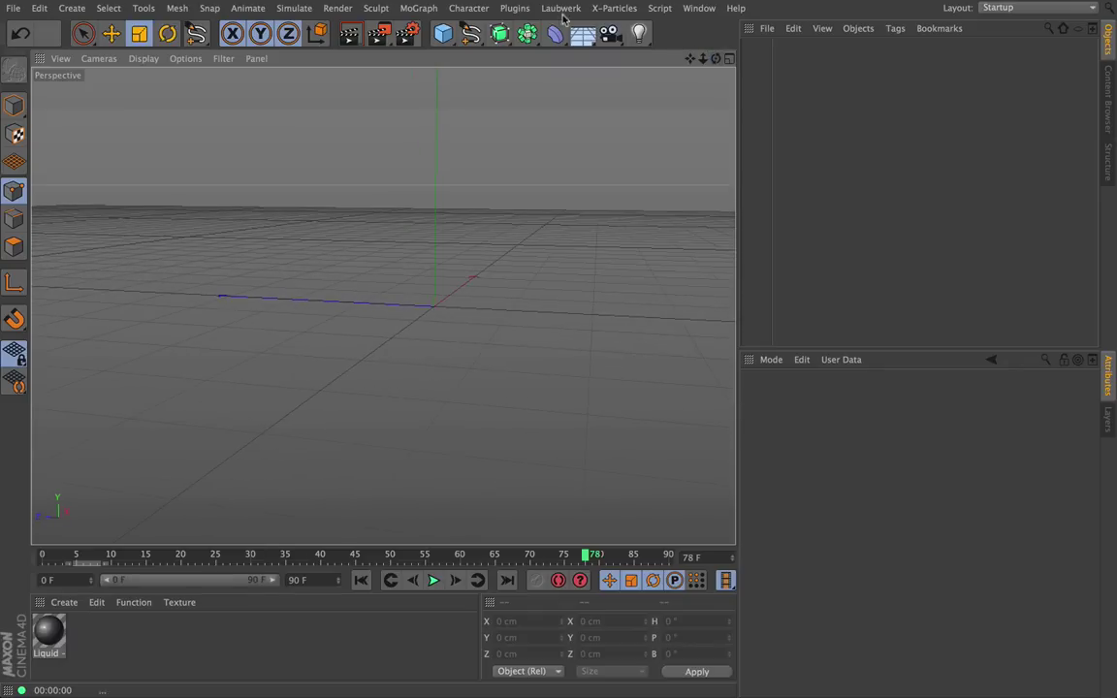
{"action": "left_click", "coordinate": [473, 32]}
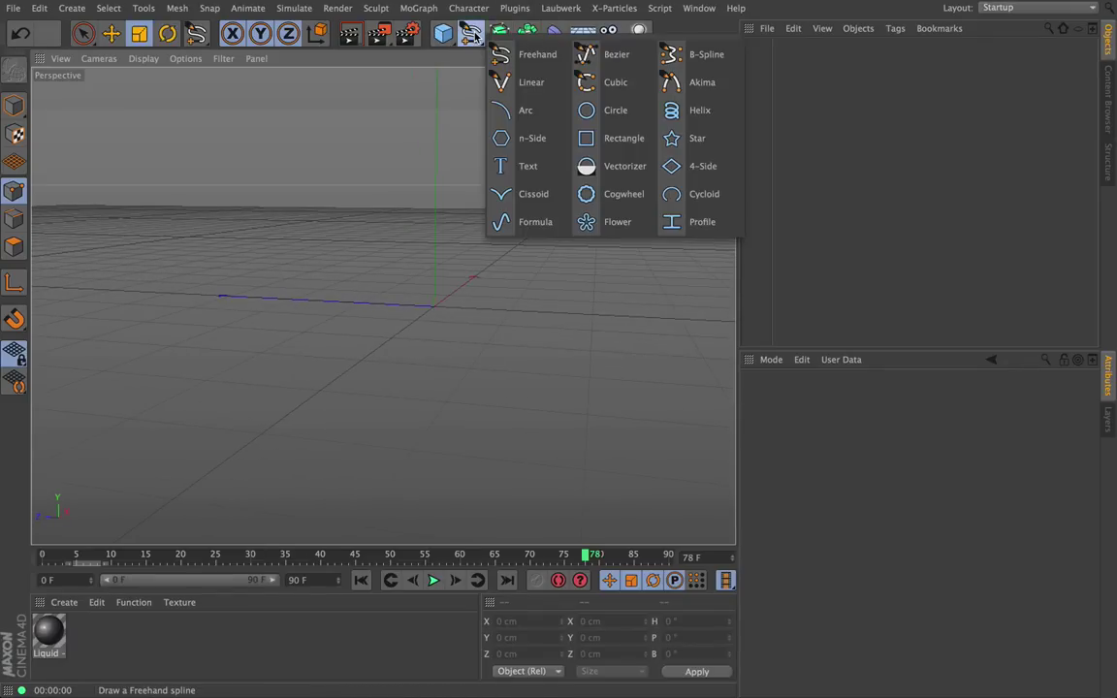
{"action": "left_click", "coordinate": [613, 109]}
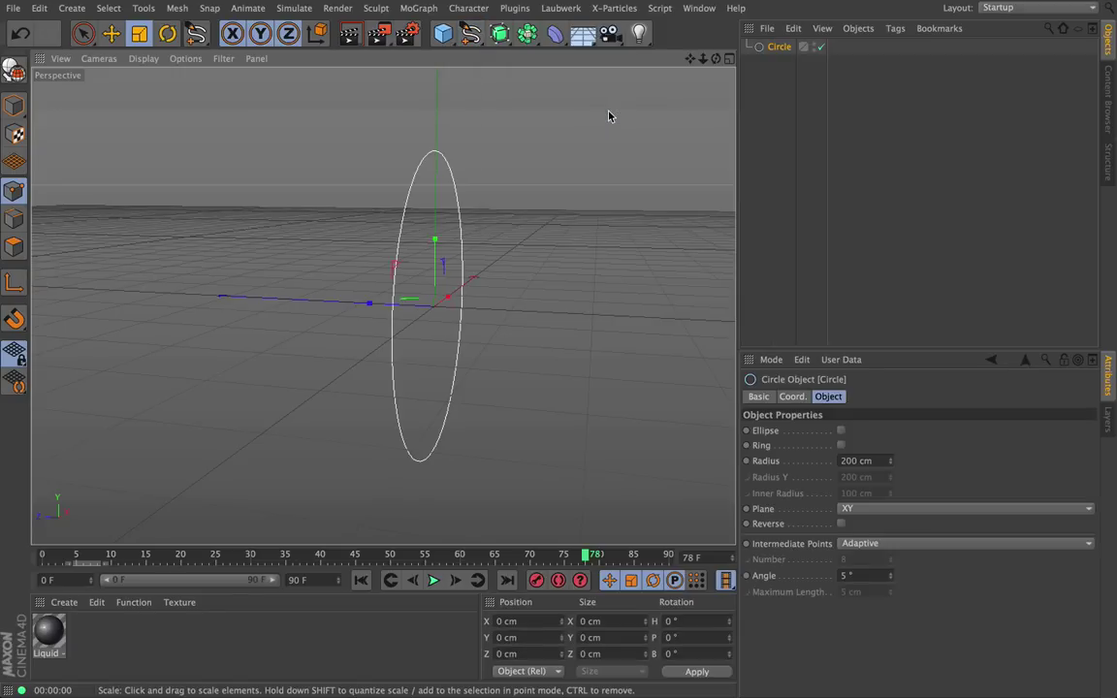
Duplicate the Circle and move the copy back along the Z axis, clear of the original
{"action": "left_click_drag", "start_coordinate": [717, 60], "coordinate": [580, 78]}
{"action": "left_click_drag", "start_coordinate": [703, 59], "coordinate": [727, 59]}
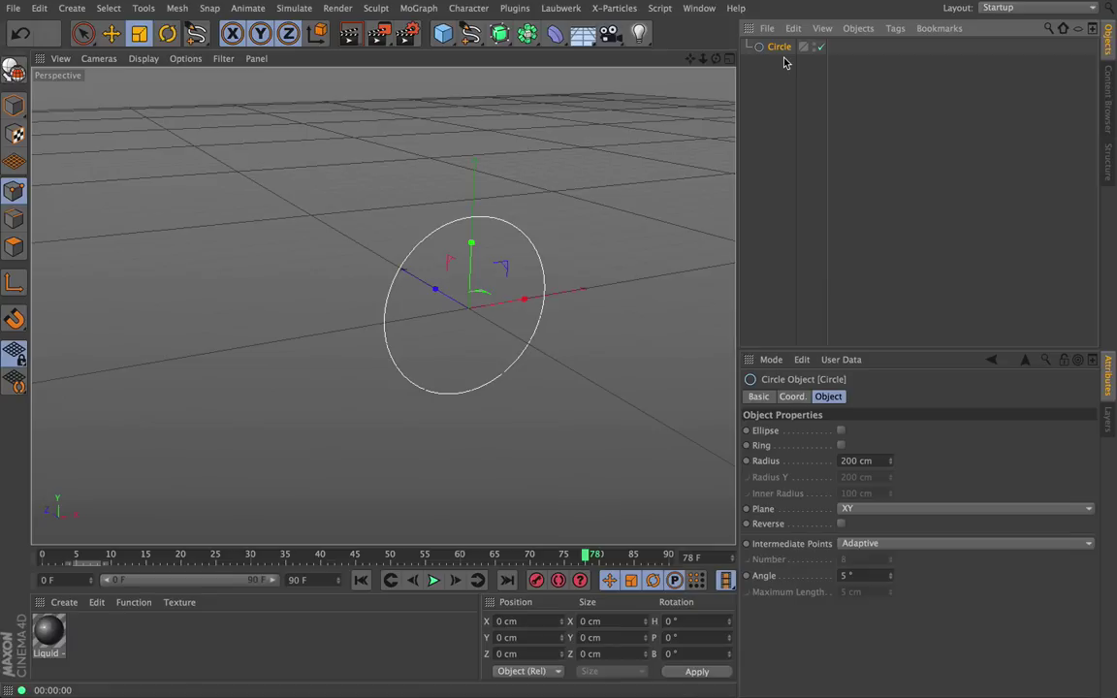
{"action": "key", "text": "super+v"}
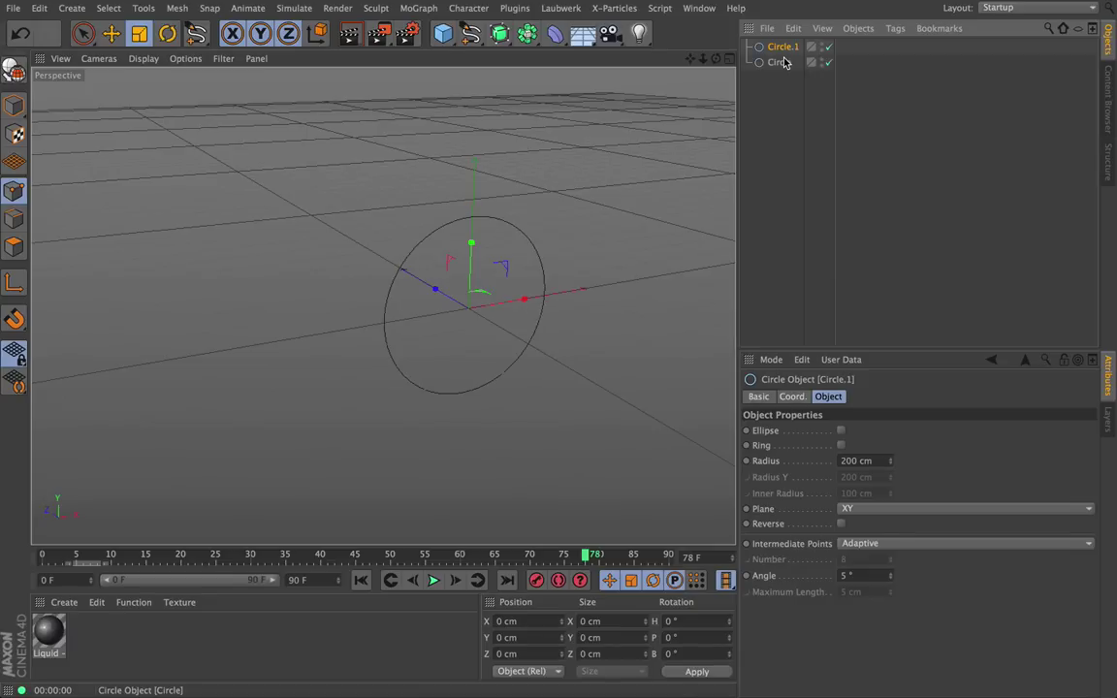
{"action": "left_click", "coordinate": [112, 33]}
{"action": "mouse_move", "coordinate": [438, 294]}
{"action": "left_mouse_down"}
{"action": "mouse_move", "coordinate": [481, 277]}
{"action": "mouse_move", "coordinate": [357, 231]}
{"action": "left_mouse_up"}
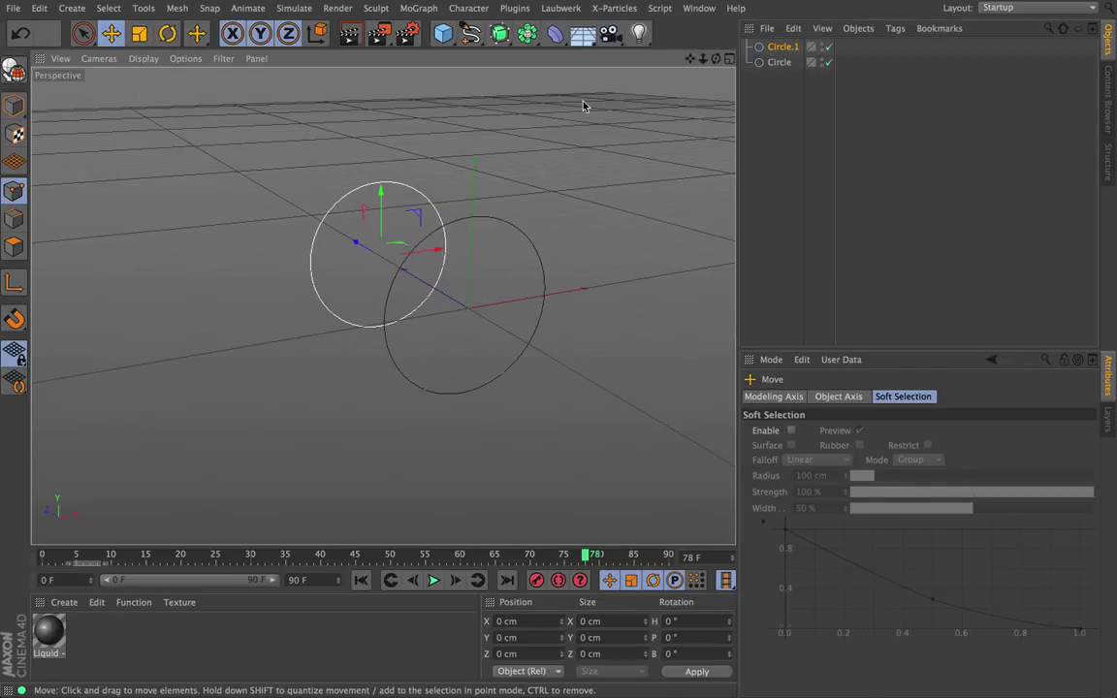
Paste two more copies of the circle and move each further along the Z axis to form a row of four
{"action": "left_click_drag", "start_coordinate": [715, 58], "coordinate": [383, 307]}
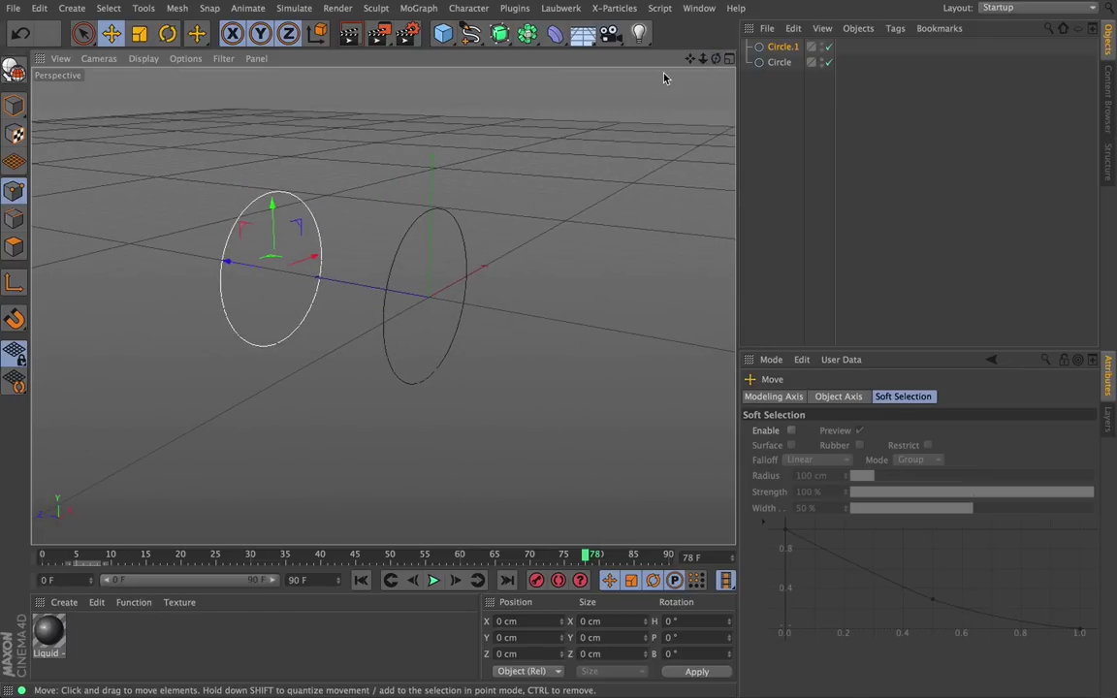
{"action": "key", "text": "ctrl+v"}
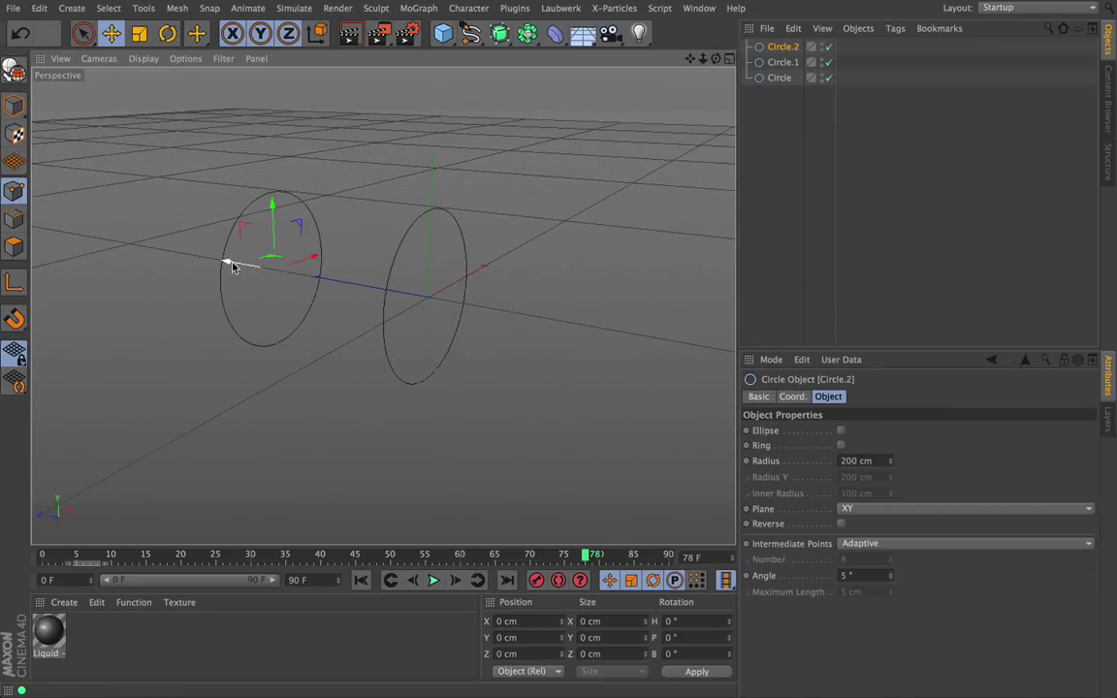
{"action": "left_click_drag", "start_coordinate": [227, 262], "coordinate": [91, 226]}
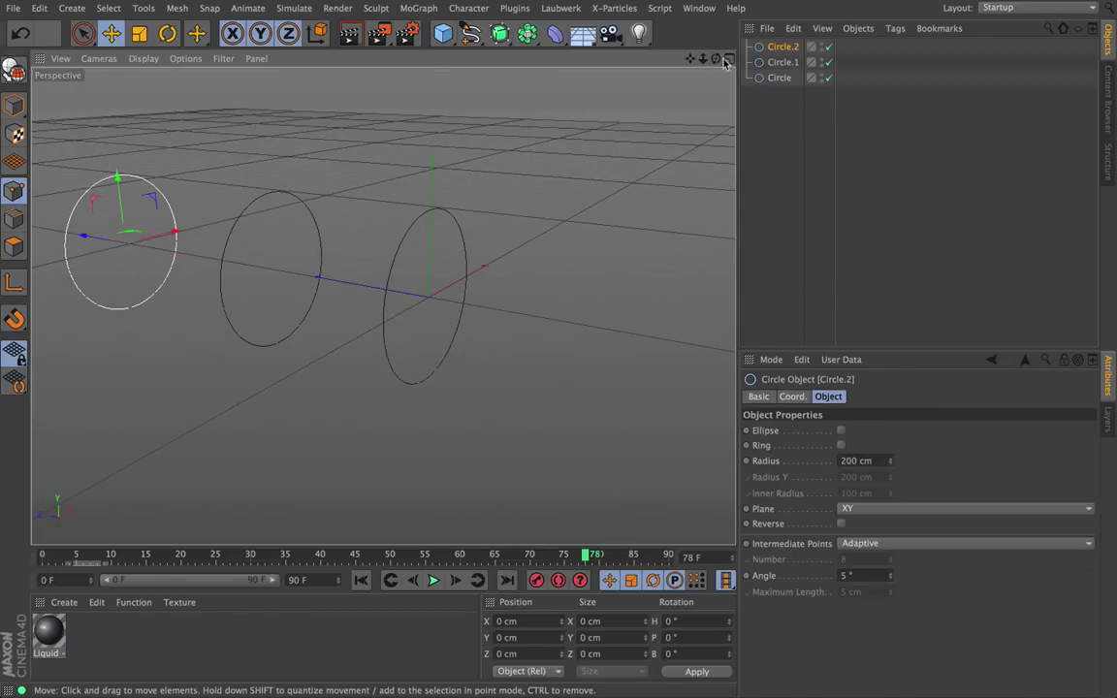
{"action": "left_click_drag", "start_coordinate": [692, 60], "coordinate": [881, 75]}
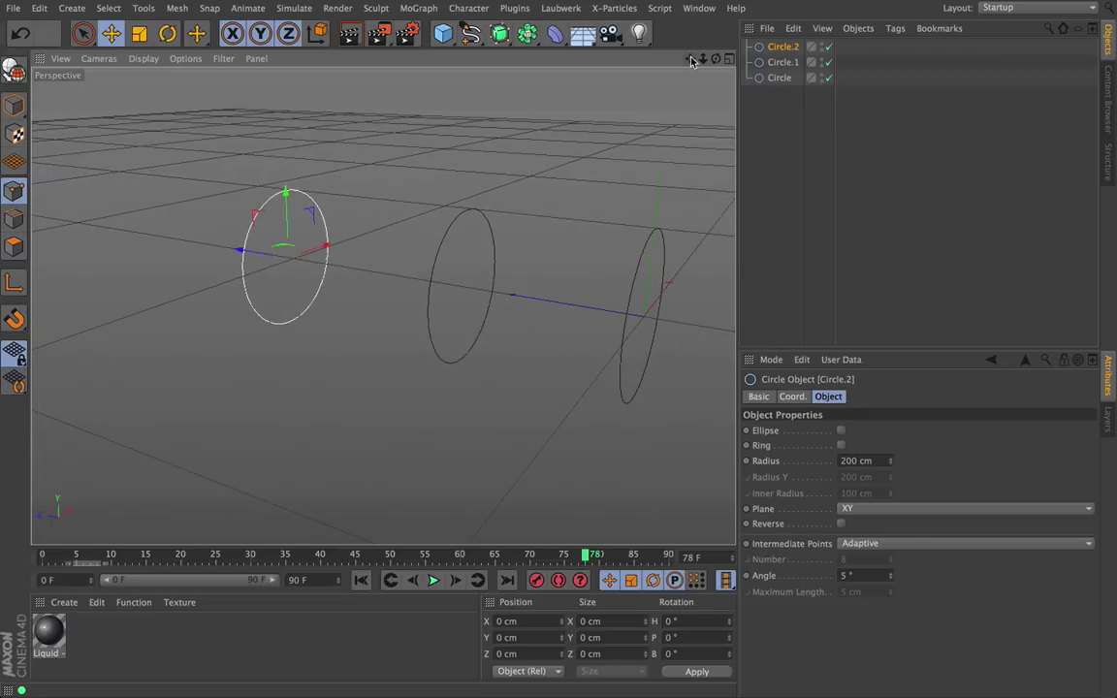
{"action": "key", "text": "ctrl+v"}
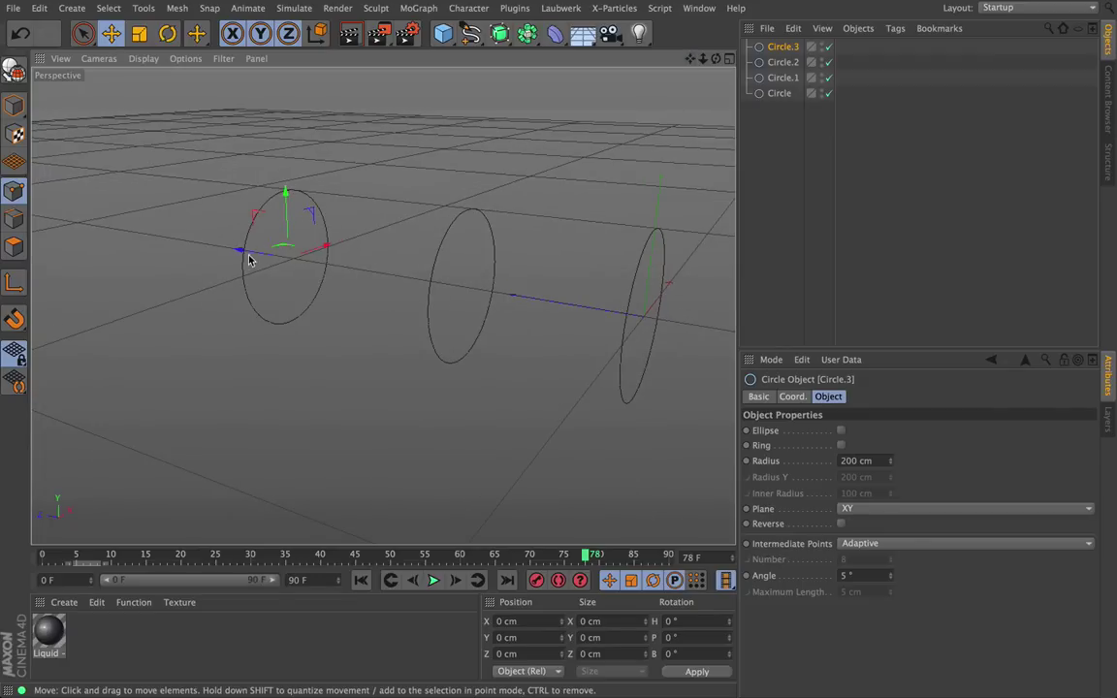
{"action": "left_click_drag", "start_coordinate": [250, 257], "coordinate": [90, 218]}
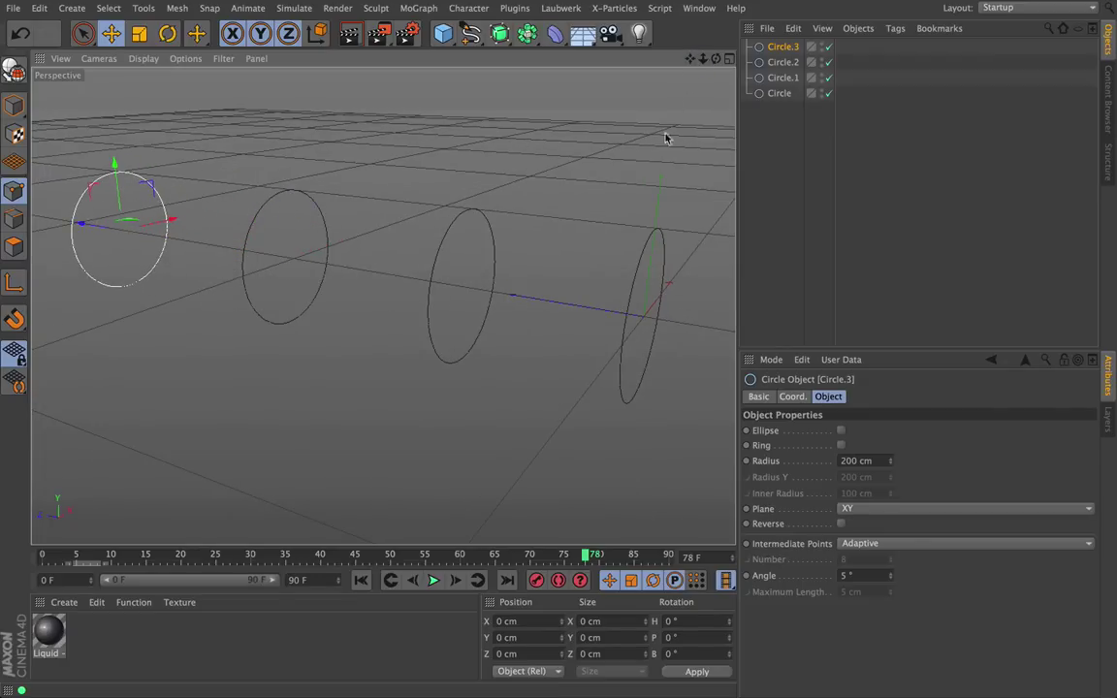
{"action": "left_click_drag", "start_coordinate": [691, 59], "coordinate": [383, 307]}
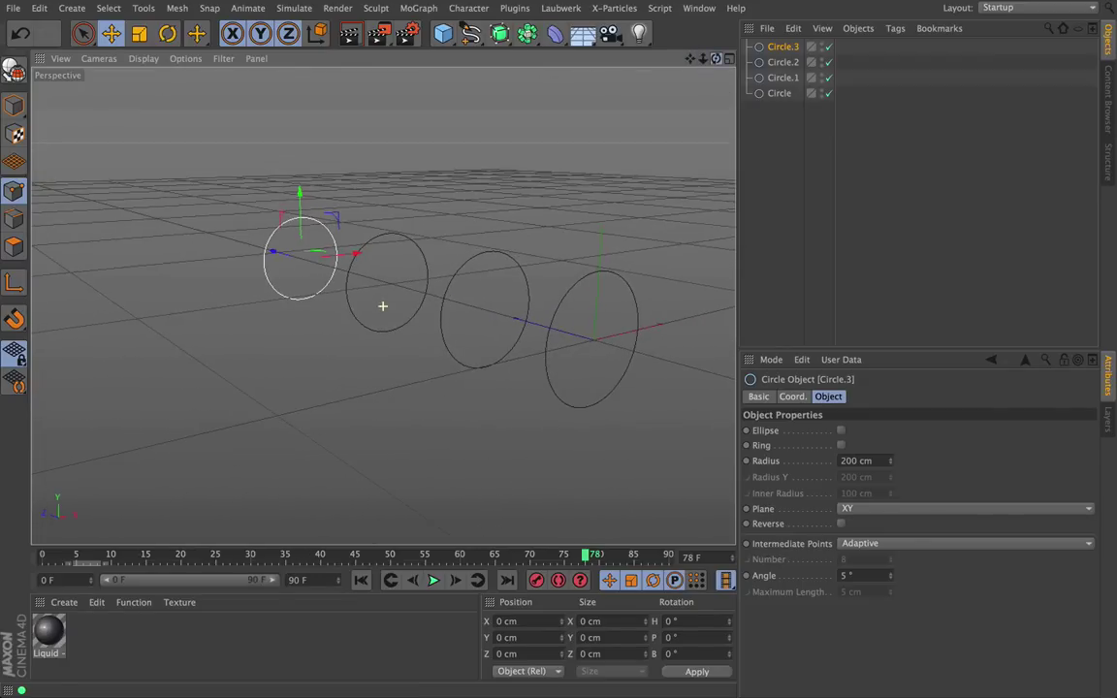
Add a Loft generator and place all four circles inside it, ordered from Circle to Circle.3
{"action": "left_click", "coordinate": [502, 36]}
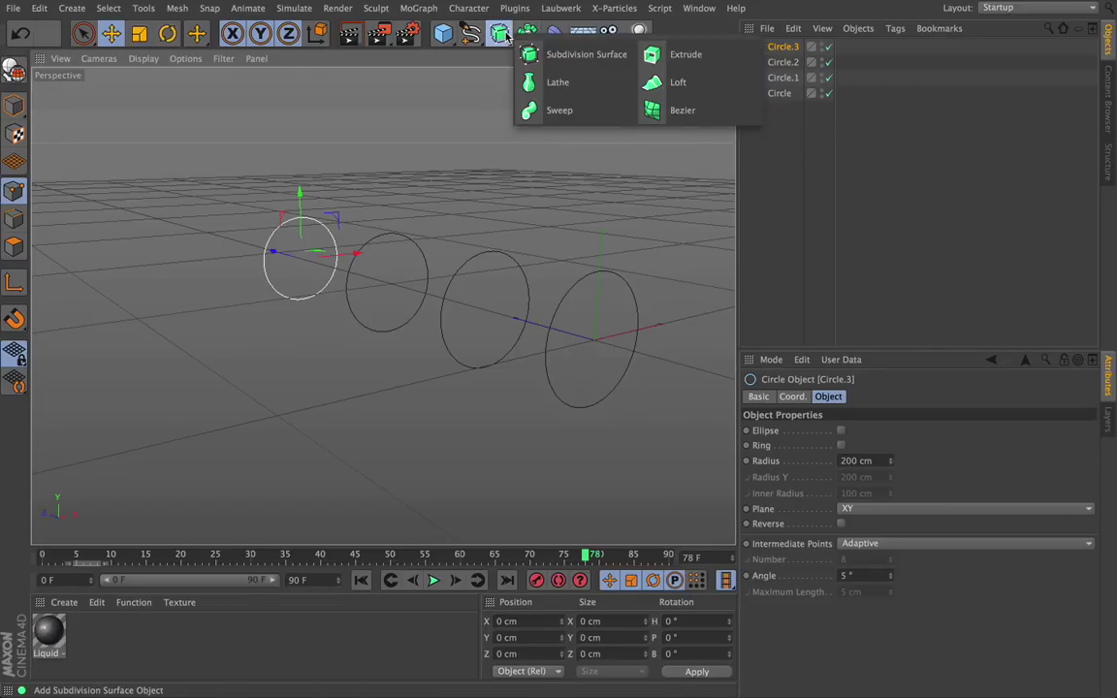
{"action": "left_click", "coordinate": [664, 87]}
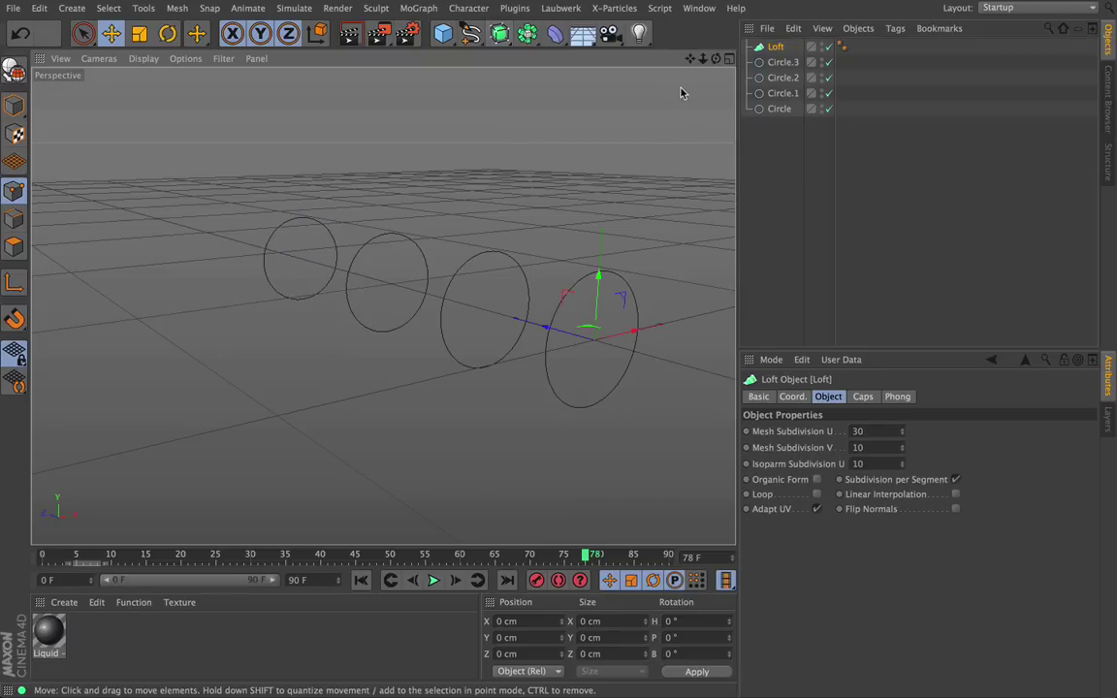
{"action": "left_click_drag", "start_coordinate": [784, 65], "coordinate": [767, 47]}
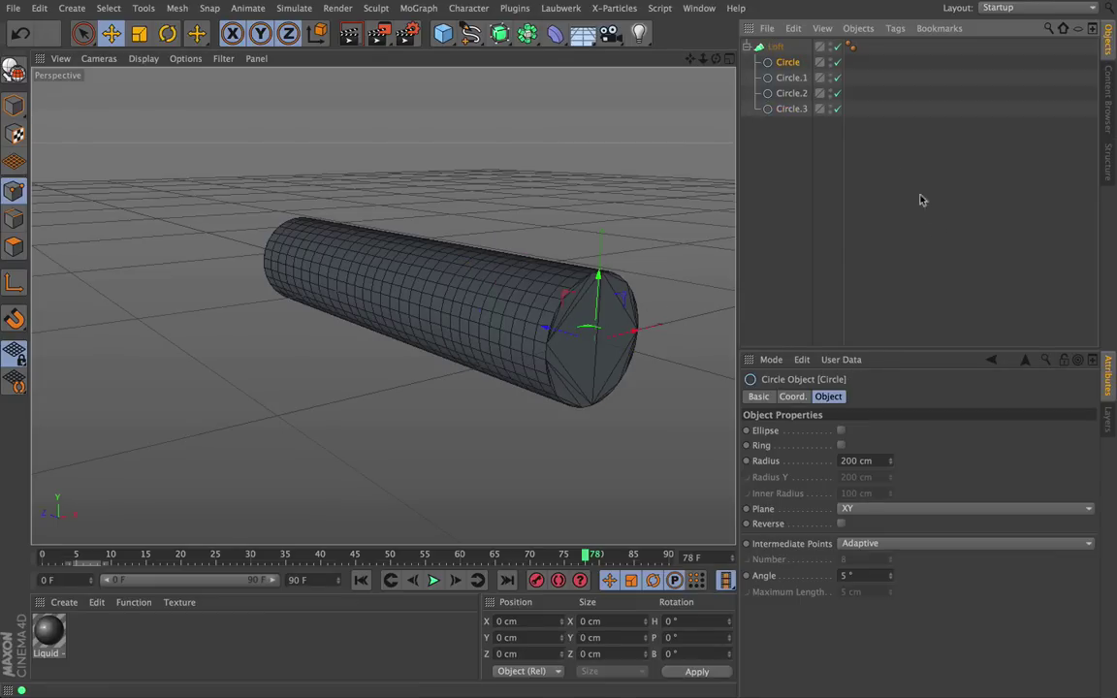
Try bending the lofted tube by raising Circle.1 and moving Circle.2, and undo both moves
{"action": "left_click_drag", "start_coordinate": [716, 59], "coordinate": [776, 73]}
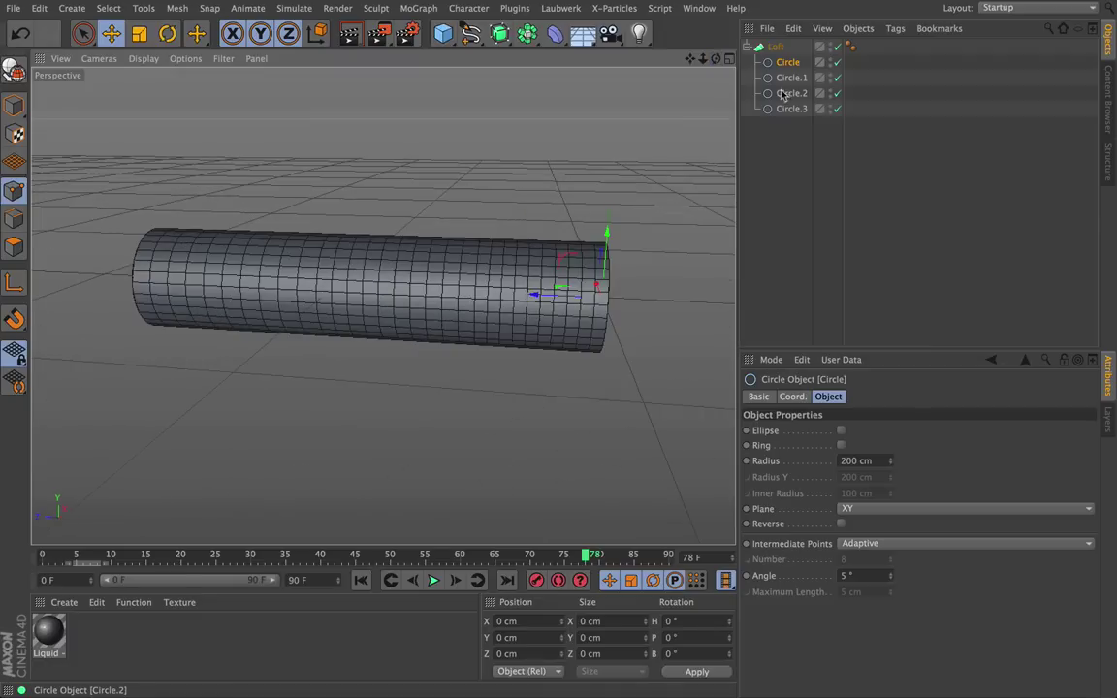
{"action": "left_click_drag", "start_coordinate": [384, 305], "coordinate": [384, 307], "text": "alt"}
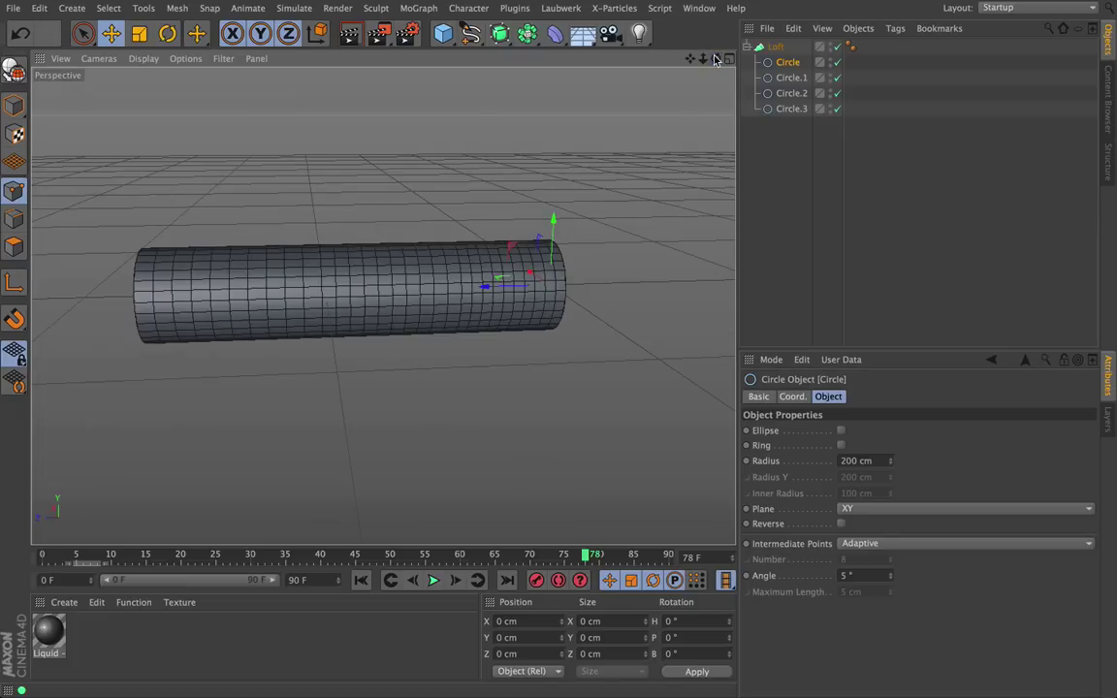
{"action": "left_click", "coordinate": [784, 78]}
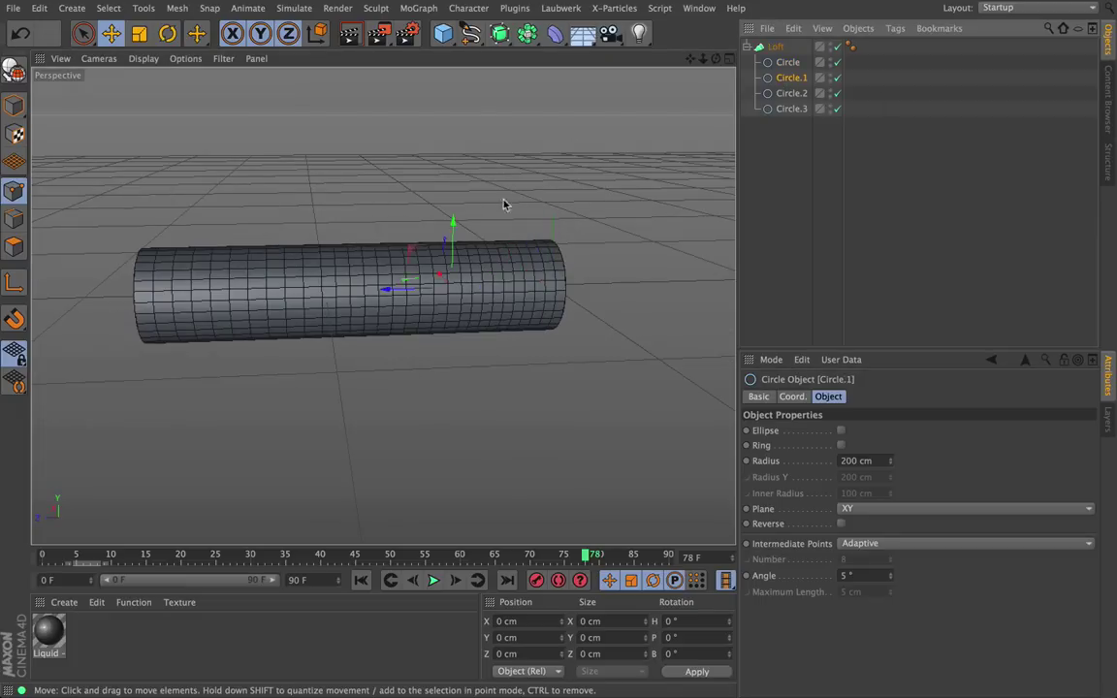
{"action": "left_click_drag", "start_coordinate": [453, 223], "coordinate": [424, 144]}
{"action": "left_click", "coordinate": [791, 93]}
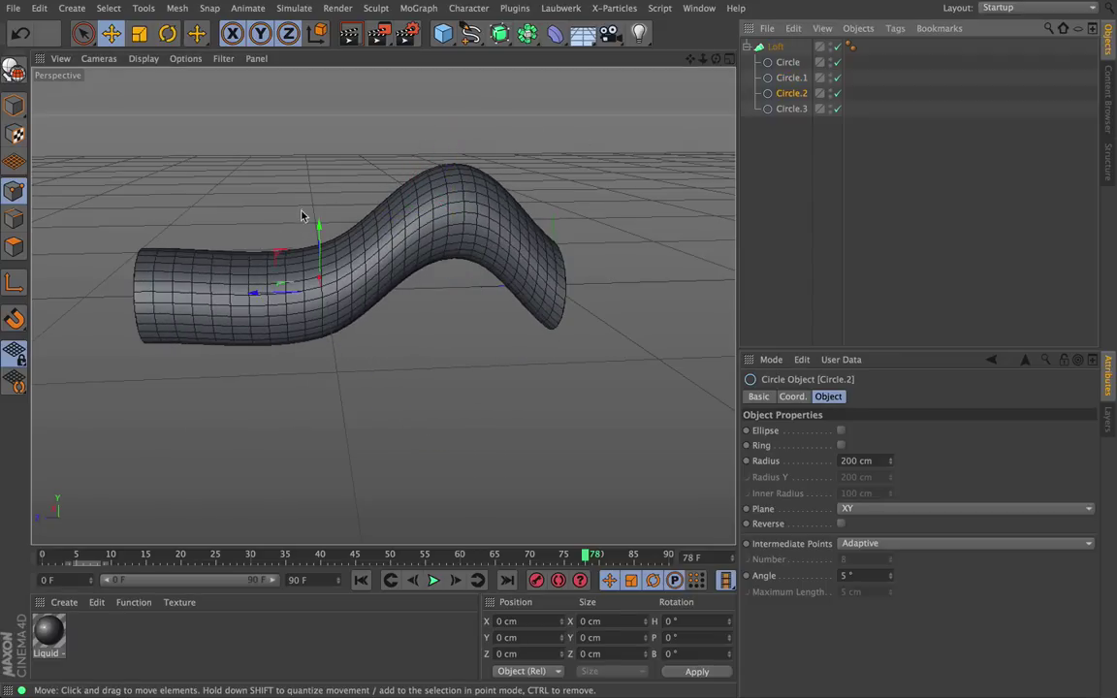
{"action": "left_click_drag", "start_coordinate": [318, 225], "coordinate": [260, 225]}
{"action": "key", "text": "ctrl+z"}
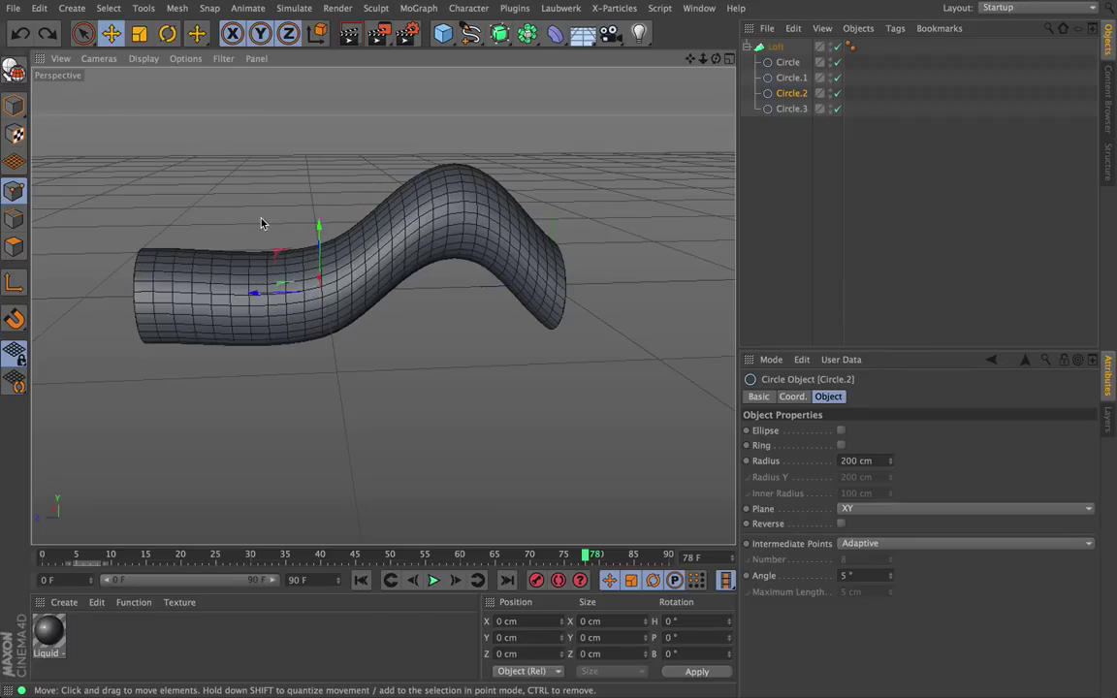
{"action": "key", "text": "ctrl+z"}
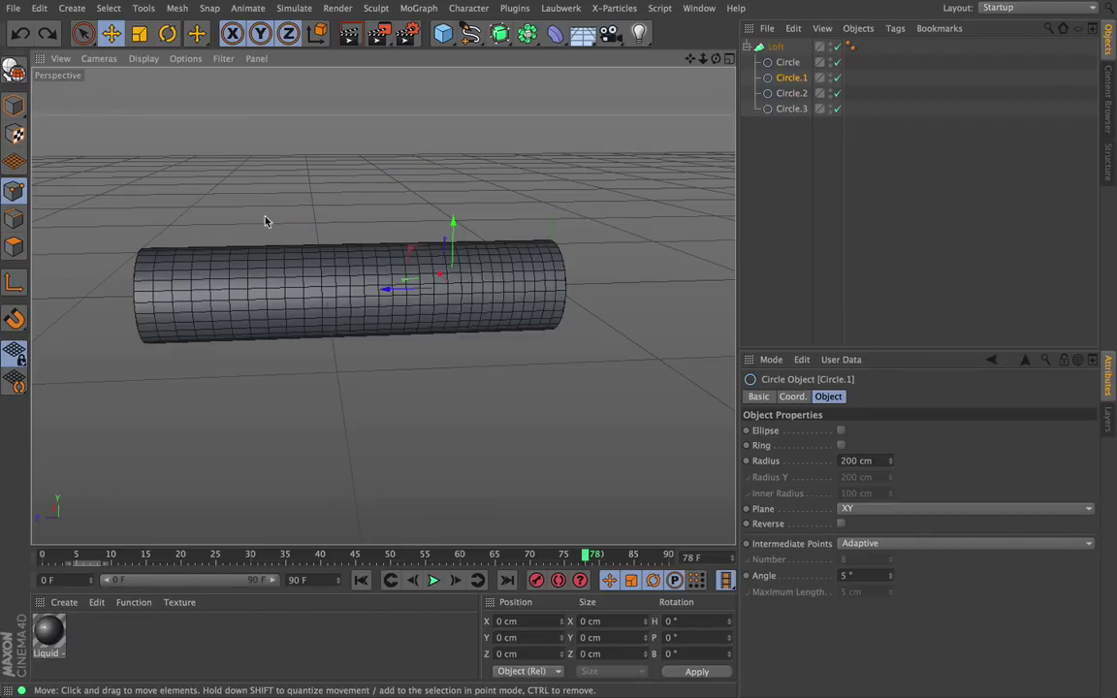
Rename Circle.3 as End and the first Circle in the Loft as Start
{"action": "left_click", "coordinate": [790, 109]}
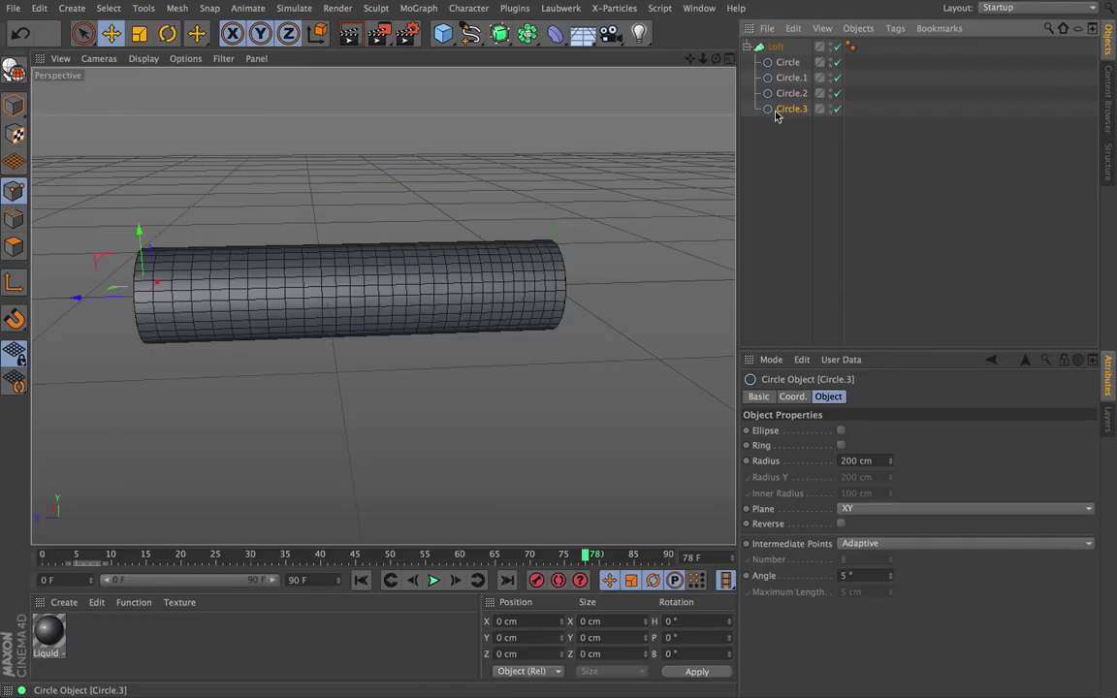
{"action": "double_click", "coordinate": [791, 109]}
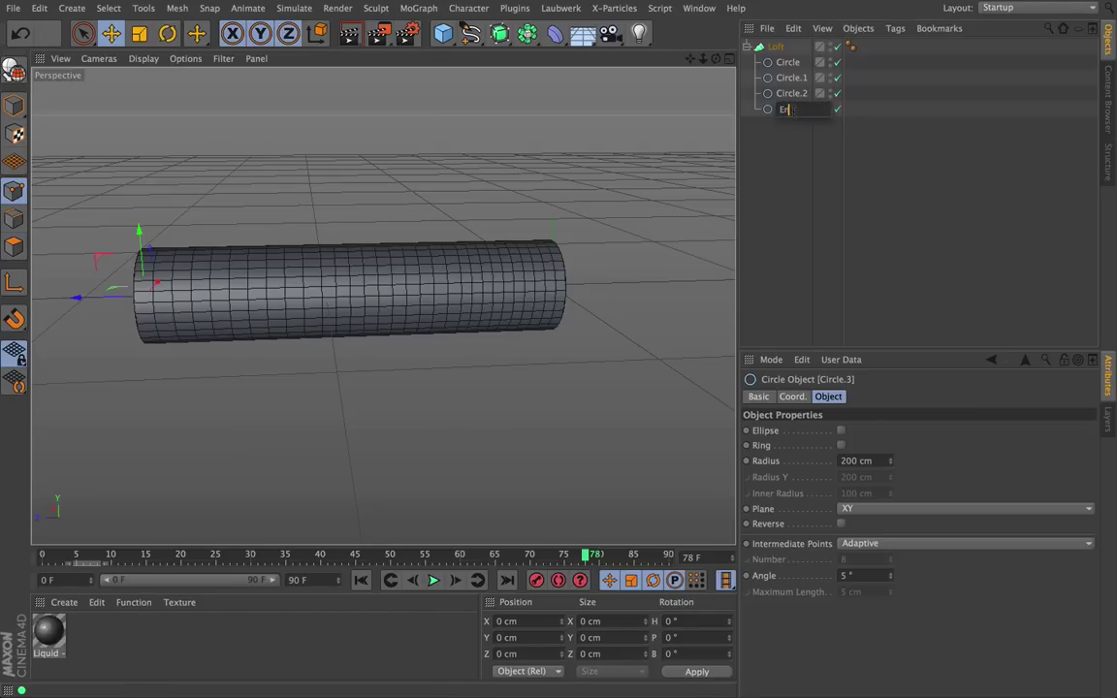
{"action": "key", "text": "Return"}
{"action": "left_click", "coordinate": [790, 62]}
{"action": "double_click", "coordinate": [791, 62]}
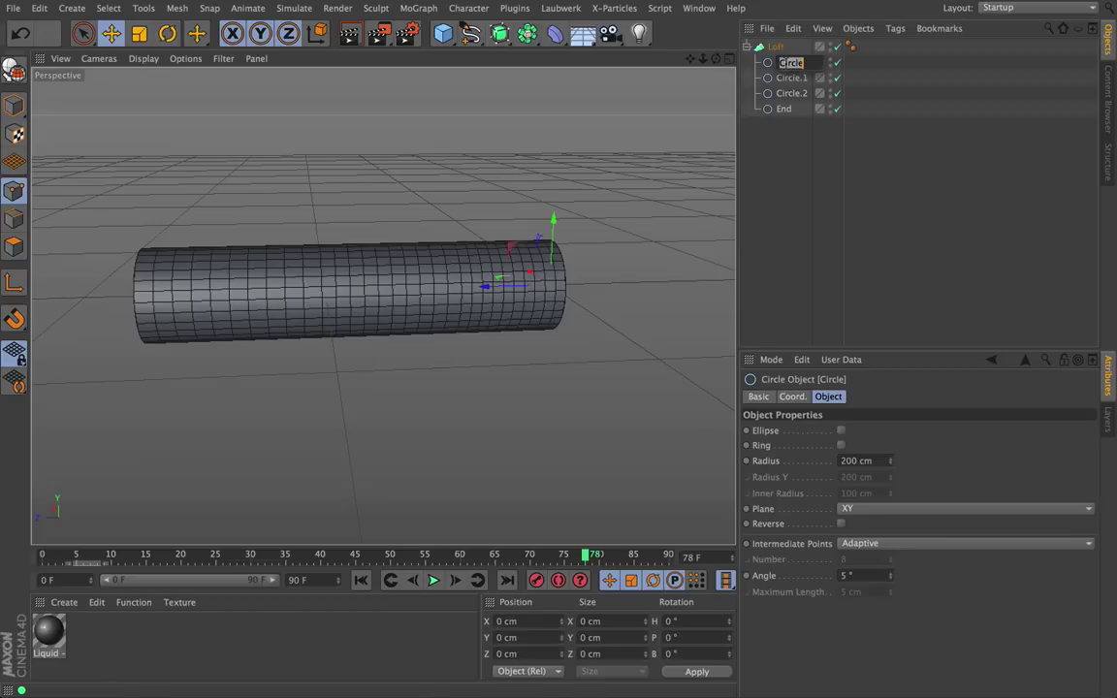
{"action": "type", "text": "Start"}
{"action": "key", "text": "Return"}
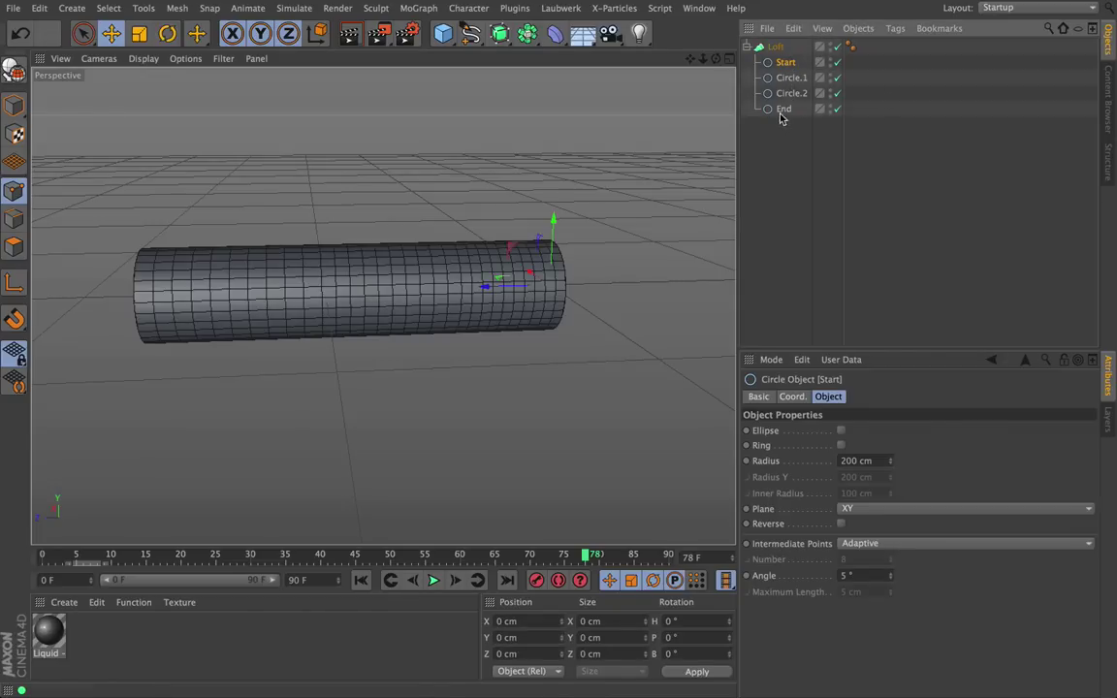
Move the End circle outward along the Z axis to lengthen the lofted tube
{"action": "left_click", "coordinate": [782, 110]}
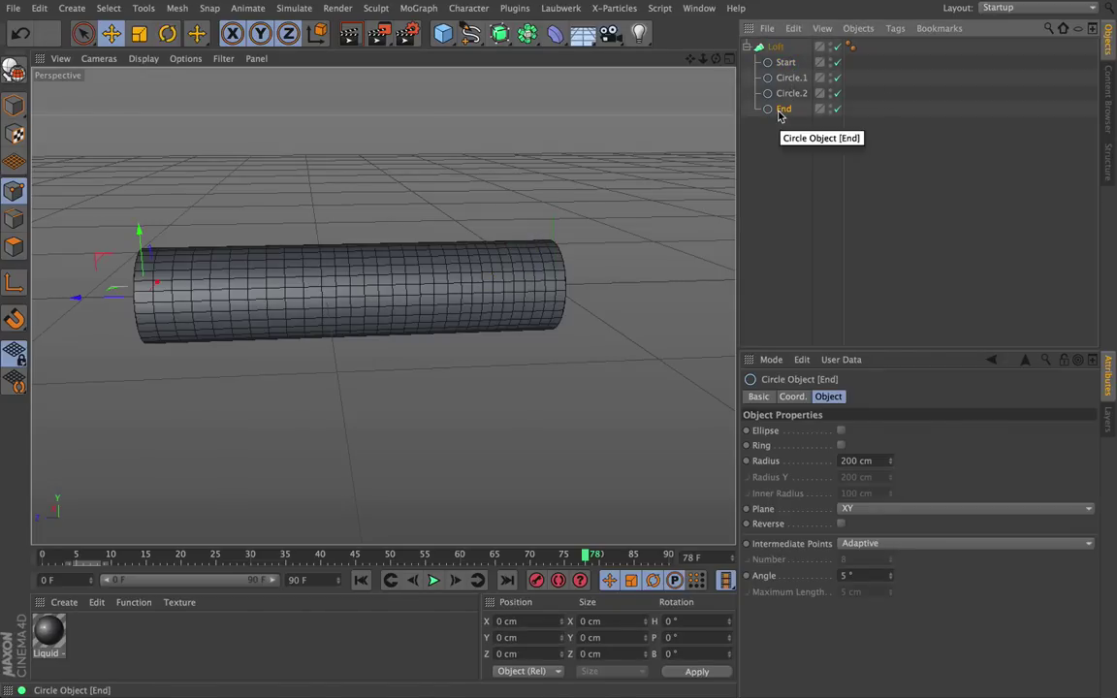
{"action": "left_click_drag", "start_coordinate": [690, 58], "coordinate": [846, 54]}
{"action": "left_click_drag", "start_coordinate": [230, 299], "coordinate": [282, 214]}
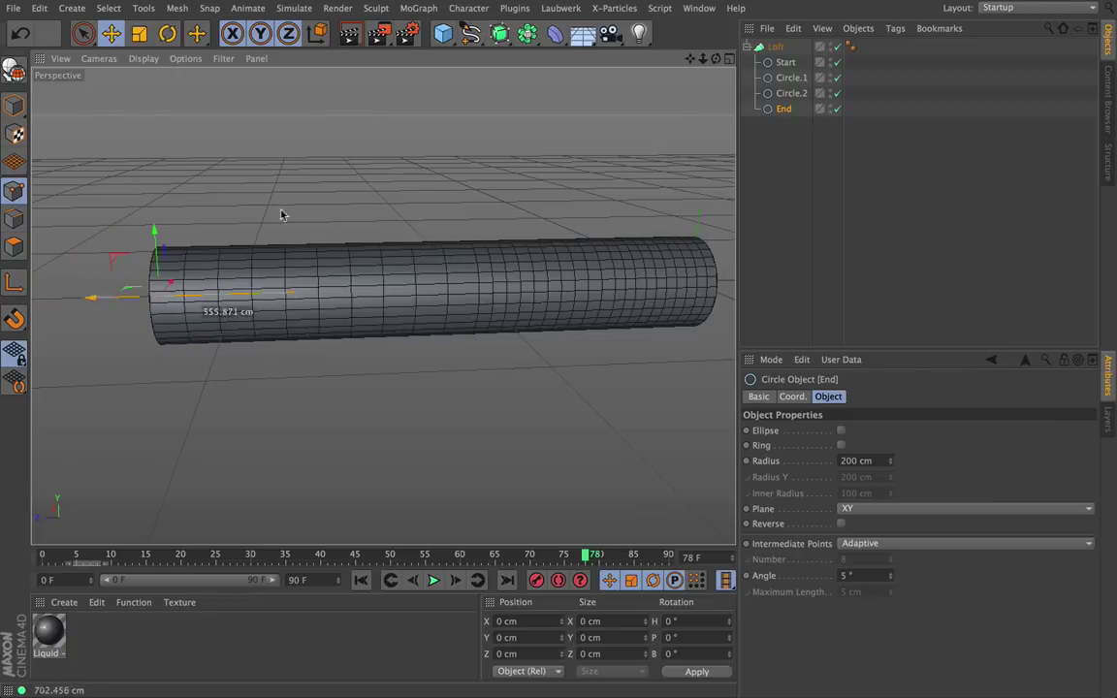
Scale the End circle down so that end of the loft tapers to a narrow tip
{"action": "left_click_drag", "start_coordinate": [703, 60], "coordinate": [836, 56]}
{"action": "left_click_drag", "start_coordinate": [383, 305], "coordinate": [382, 304], "text": "alt"}
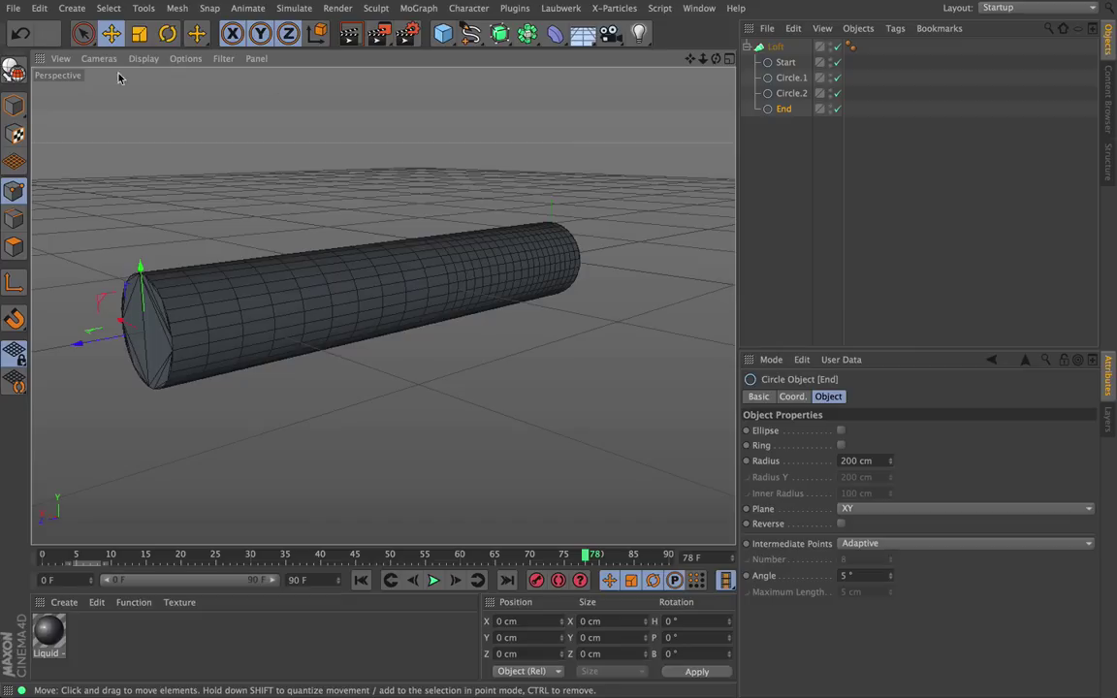
{"action": "left_click", "coordinate": [139, 34]}
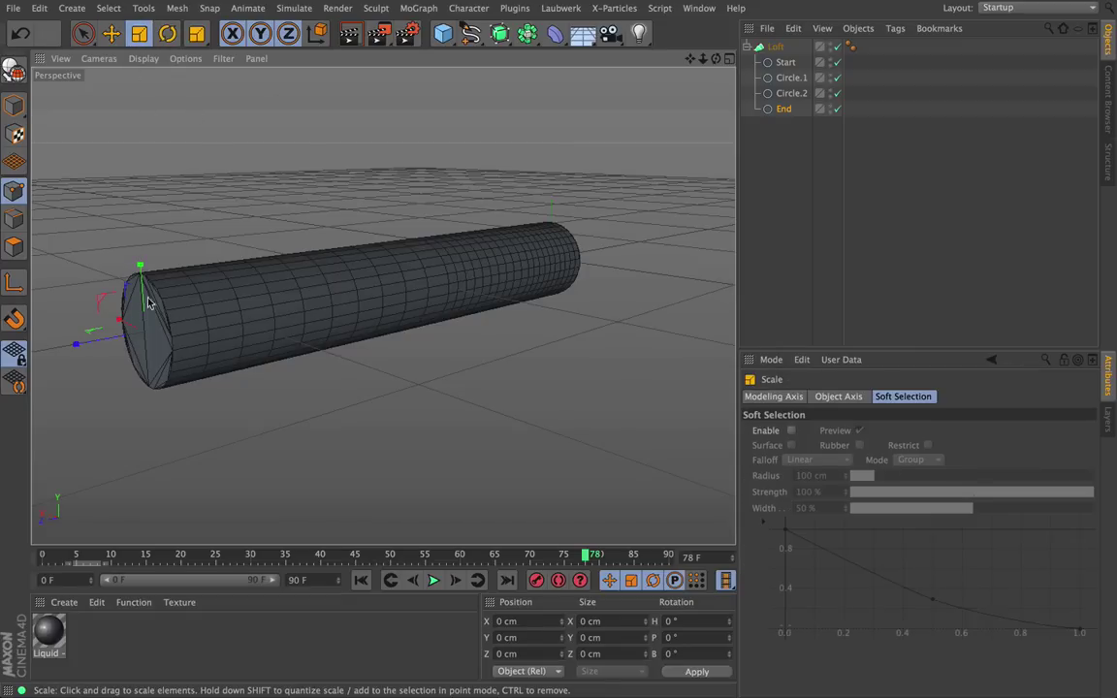
{"action": "left_click_drag", "start_coordinate": [139, 278], "coordinate": [126, 328]}
Scale the Start circle down and move it outward along the Z axis to stretch the tapered end of the loft
{"action": "left_click_drag", "start_coordinate": [716, 59], "coordinate": [523, 57]}
{"action": "left_click", "coordinate": [784, 63]}
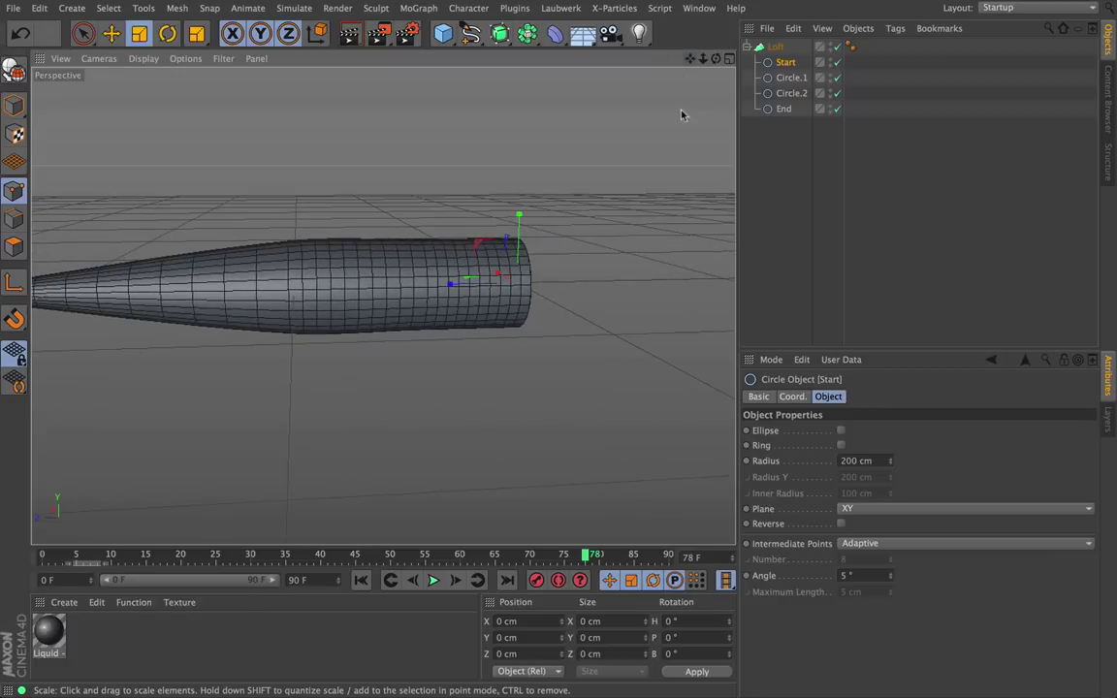
{"action": "scroll", "coordinate": [677, 145], "scroll_direction": "up", "scroll_amount": 2}
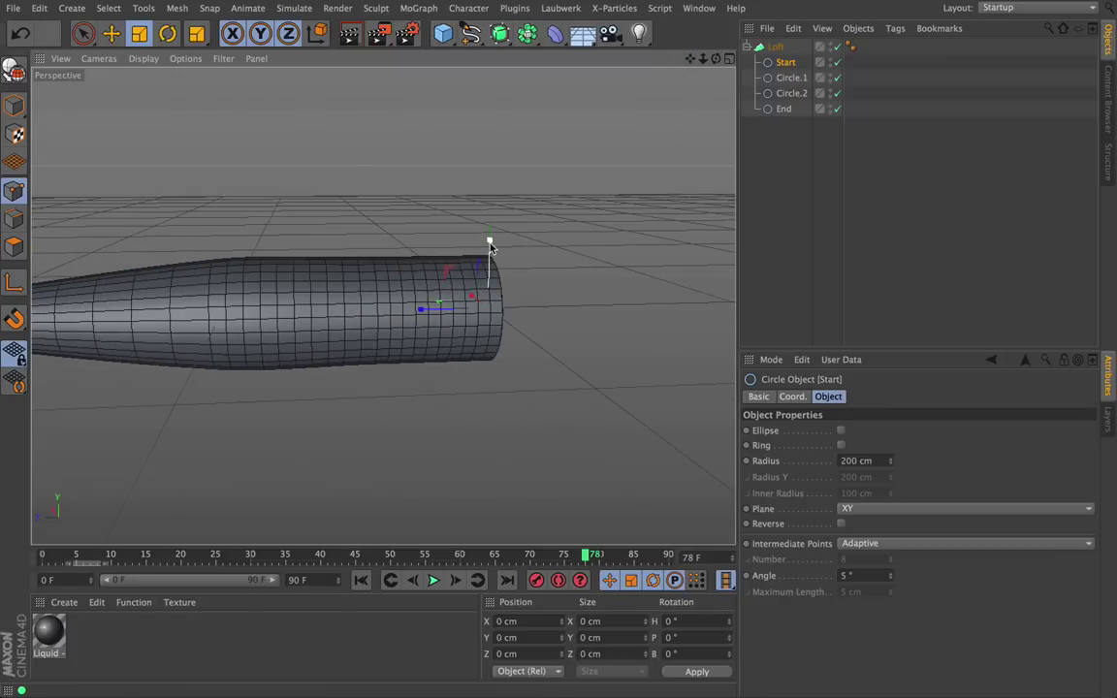
{"action": "left_click_drag", "start_coordinate": [490, 241], "coordinate": [489, 290]}
{"action": "left_click", "coordinate": [112, 33]}
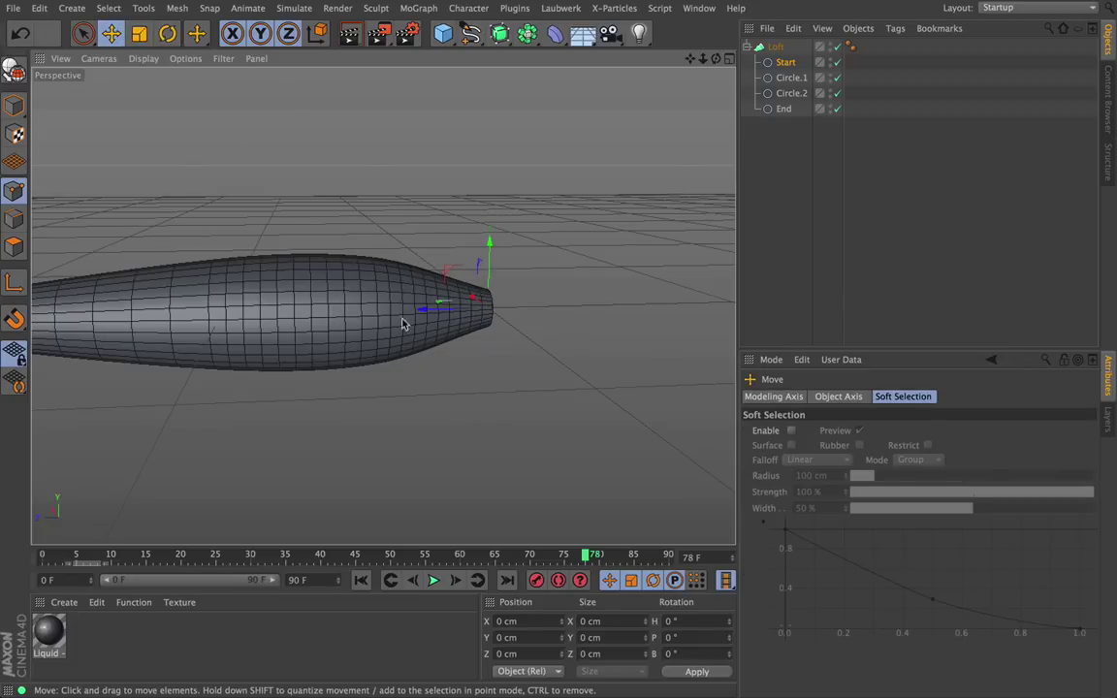
{"action": "left_click_drag", "start_coordinate": [403, 324], "coordinate": [539, 308]}
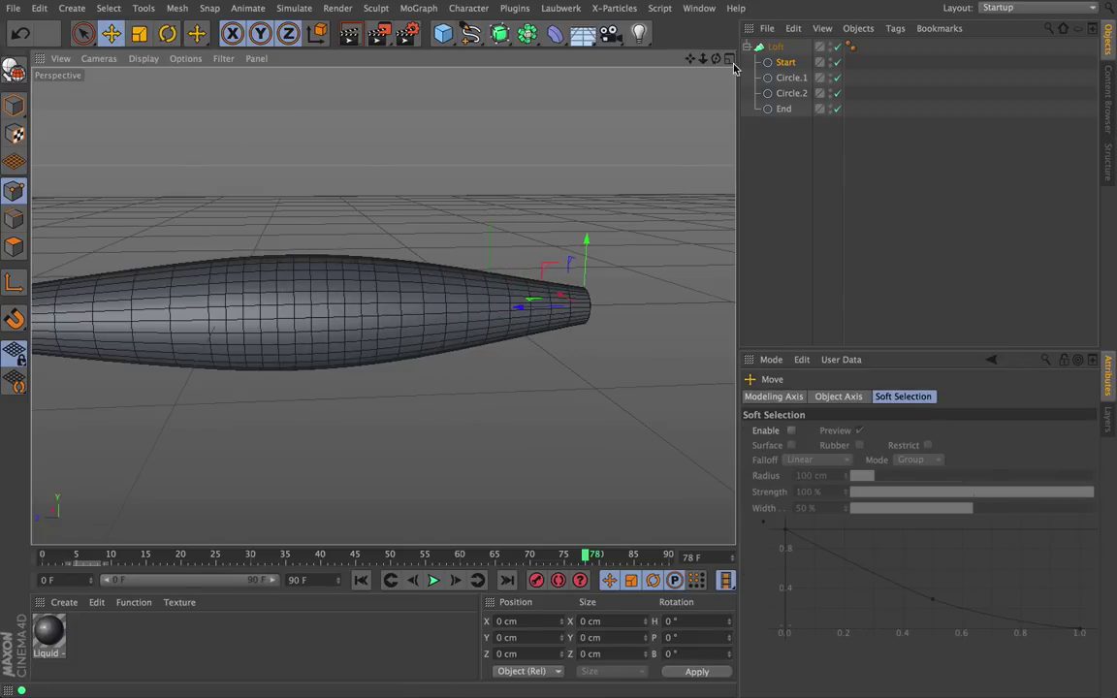
Move the Start circle slightly further out along the Z axis and shrink it so that end of the loft narrows to a tip
{"action": "left_click_drag", "start_coordinate": [717, 60], "coordinate": [720, 65]}
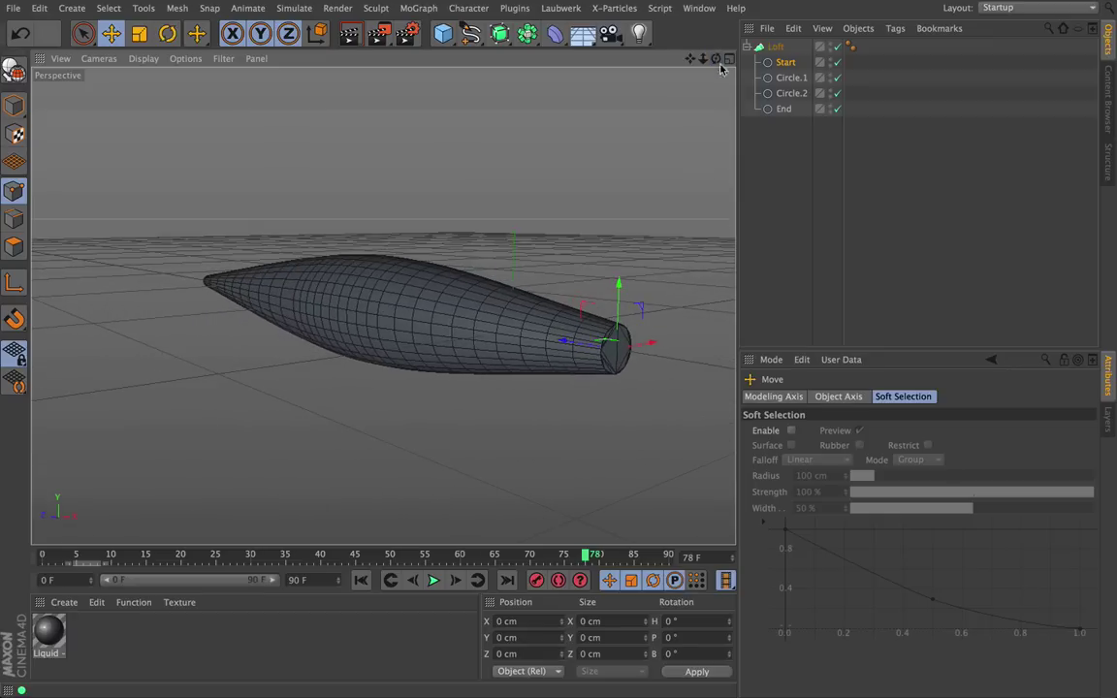
{"action": "left_click_drag", "start_coordinate": [556, 349], "coordinate": [591, 340]}
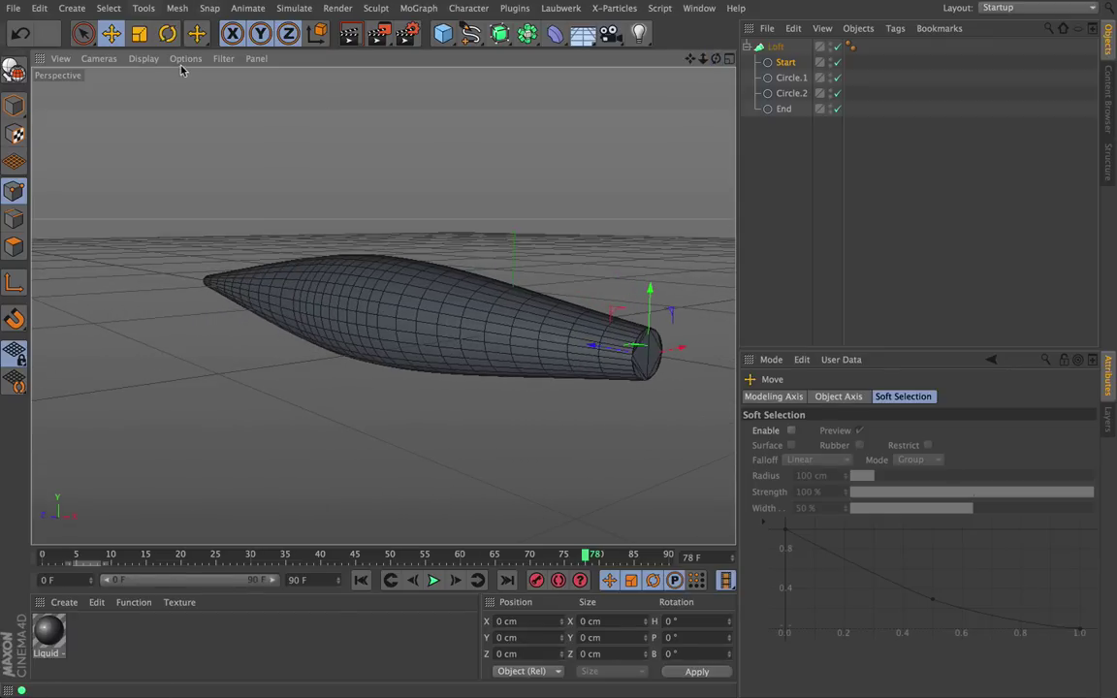
{"action": "left_click", "coordinate": [168, 34]}
{"action": "left_click", "coordinate": [139, 34]}
{"action": "left_click_drag", "start_coordinate": [607, 160], "coordinate": [343, 409]}
{"action": "left_click_drag", "start_coordinate": [715, 59], "coordinate": [602, 104]}
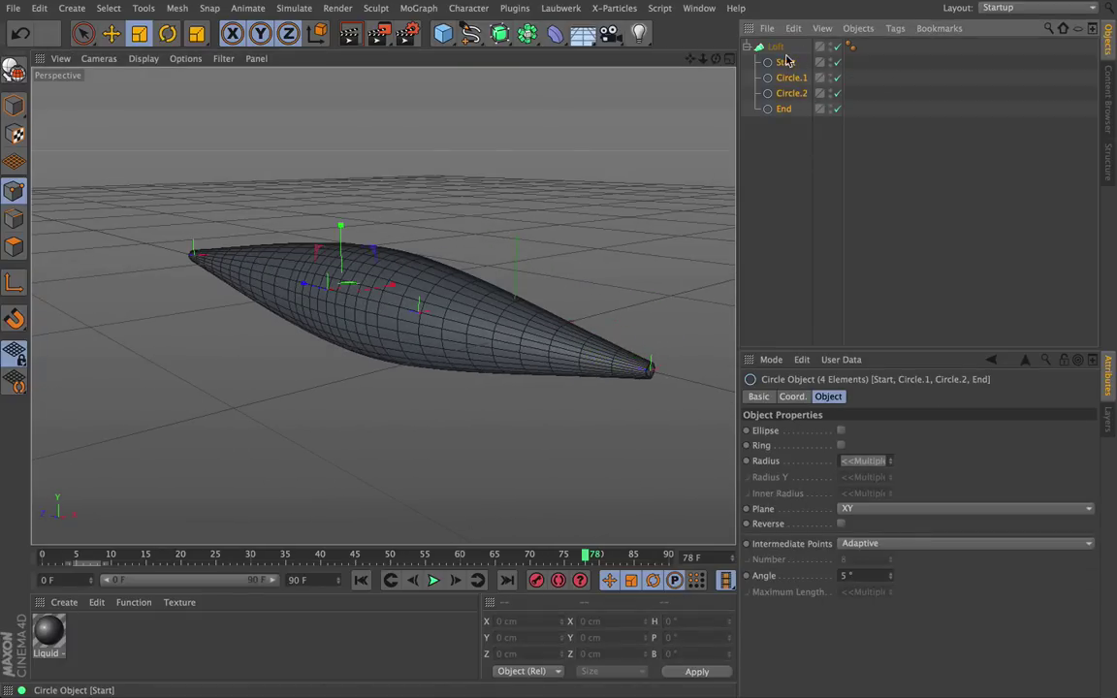
Delete all four circle profiles, from Start to End, and keep the empty Loft object
{"action": "left_click", "coordinate": [785, 124]}
{"action": "left_click", "coordinate": [786, 64]}
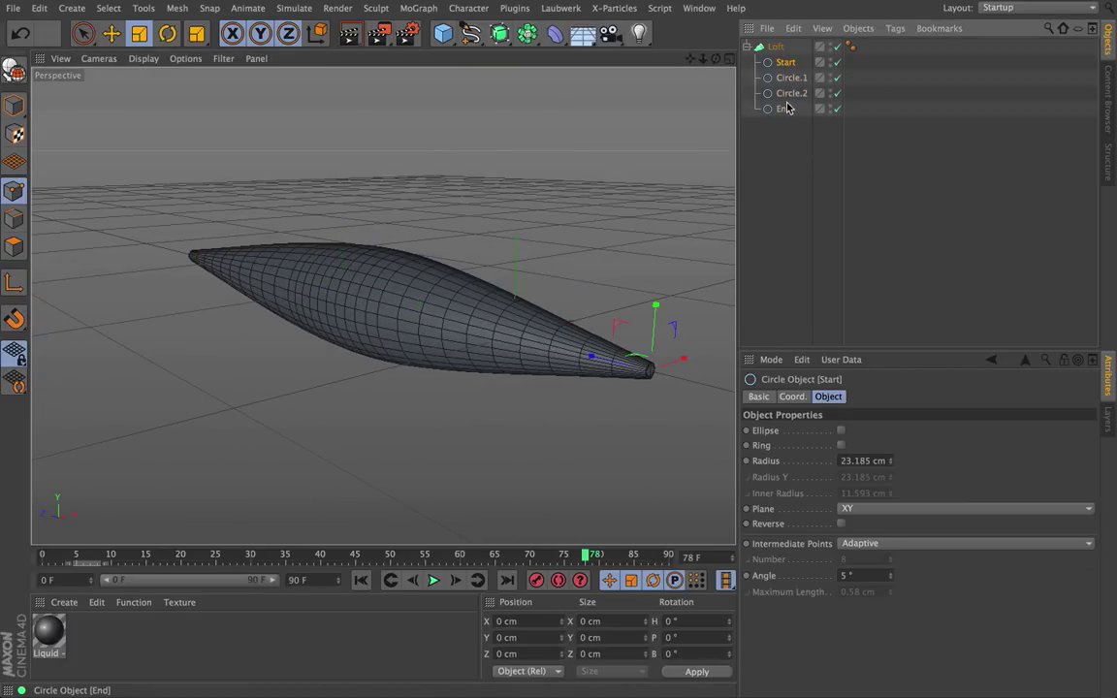
{"action": "left_click", "coordinate": [785, 109], "text": "shift"}
{"action": "key", "text": "Delete"}
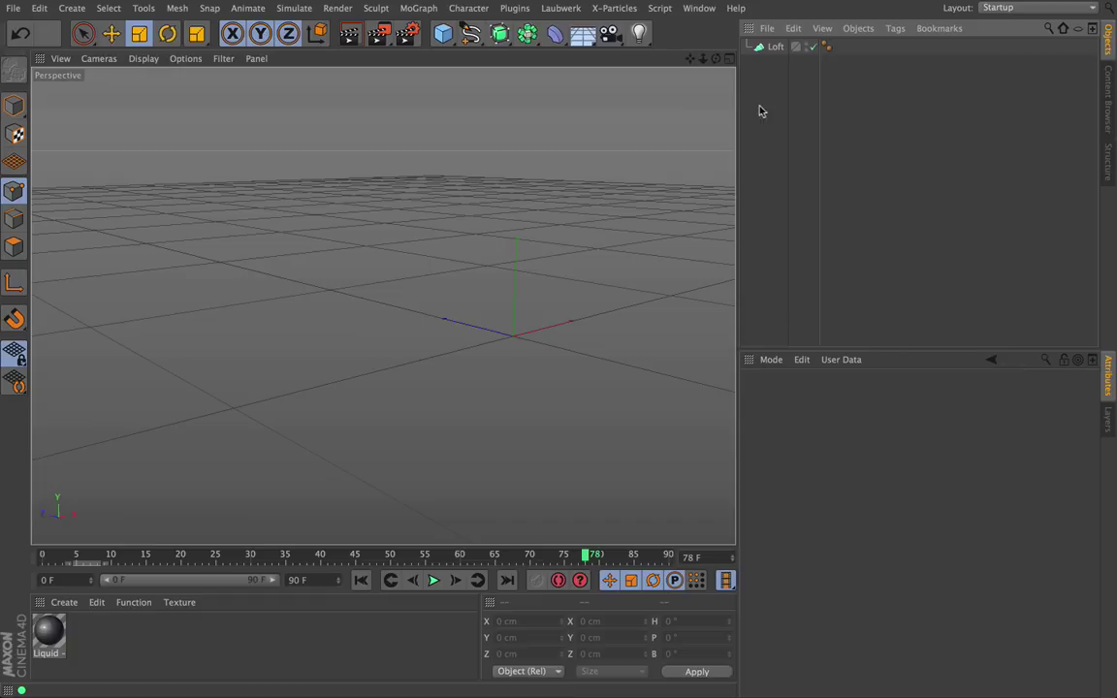
Add Rectangle, Circle and Star splines and nest all three under the Loft in the order Star, Circle, Rectangle
{"action": "left_click", "coordinate": [441, 34]}
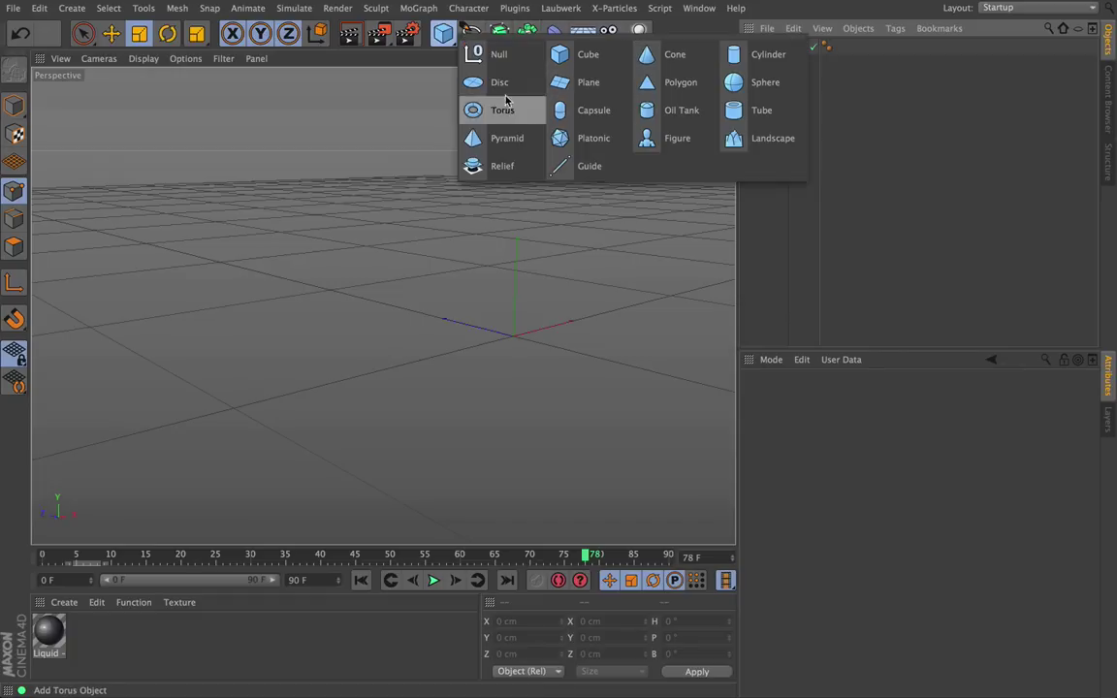
{"action": "left_click", "coordinate": [475, 37]}
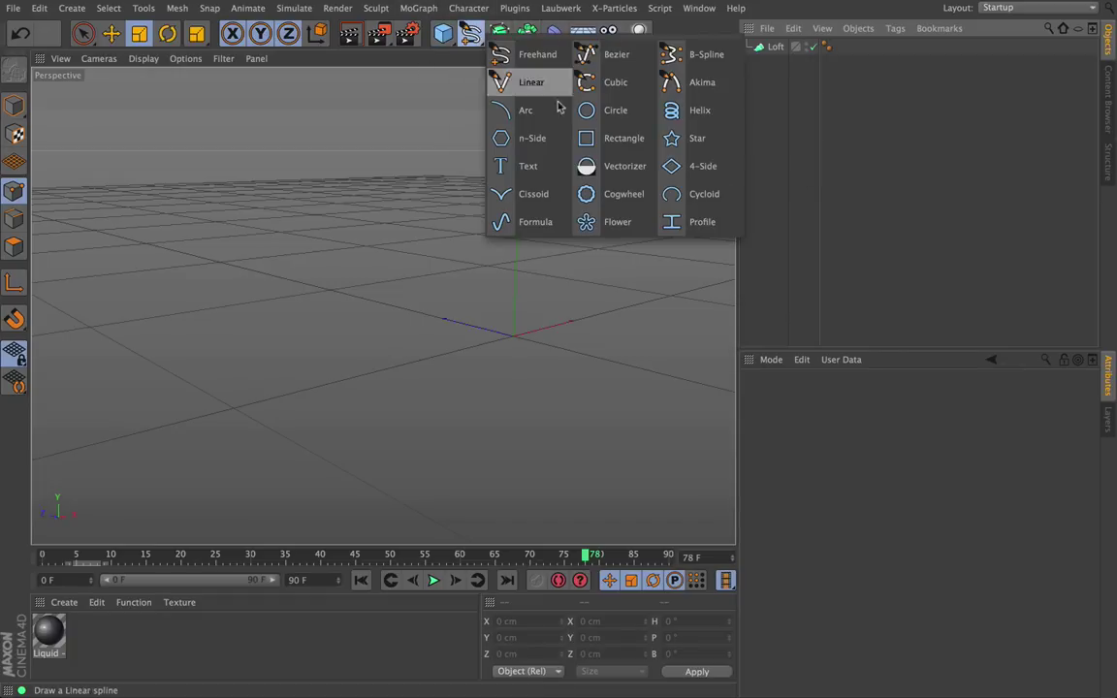
{"action": "left_click", "coordinate": [609, 141]}
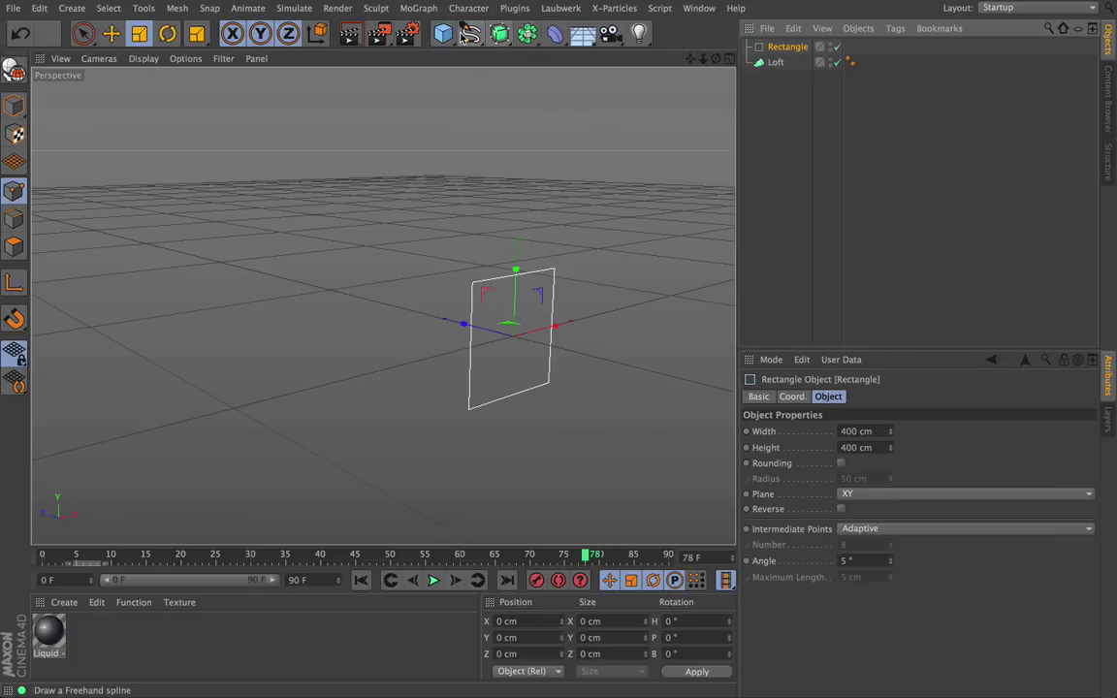
{"action": "left_click", "coordinate": [472, 36]}
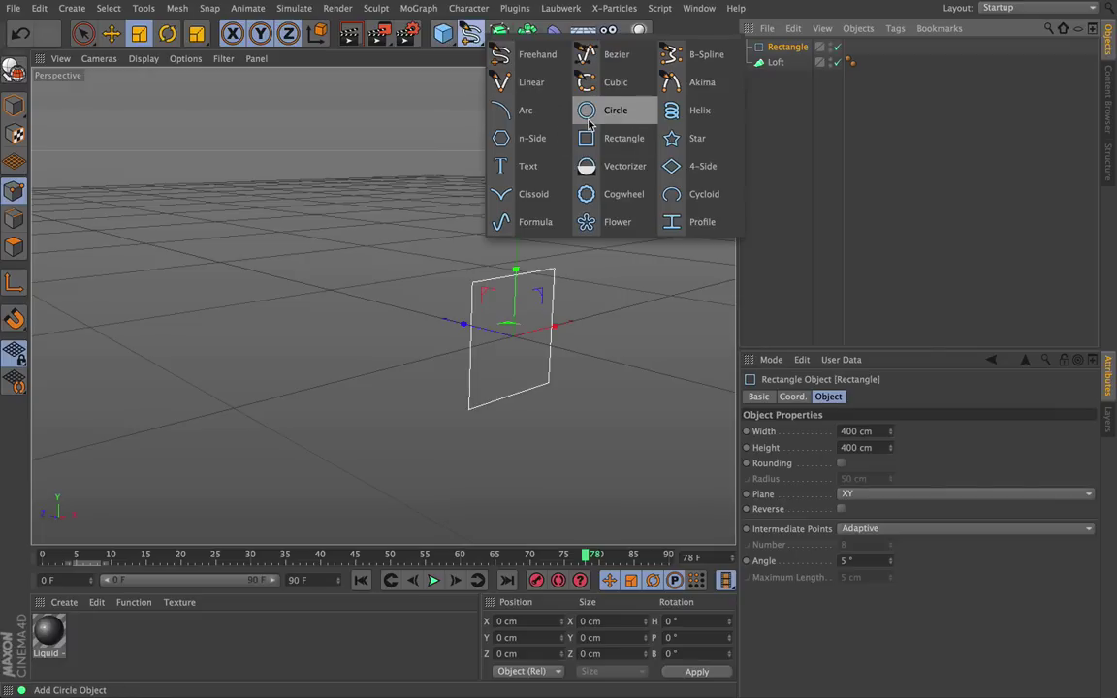
{"action": "left_click", "coordinate": [589, 122]}
{"action": "left_click", "coordinate": [471, 36]}
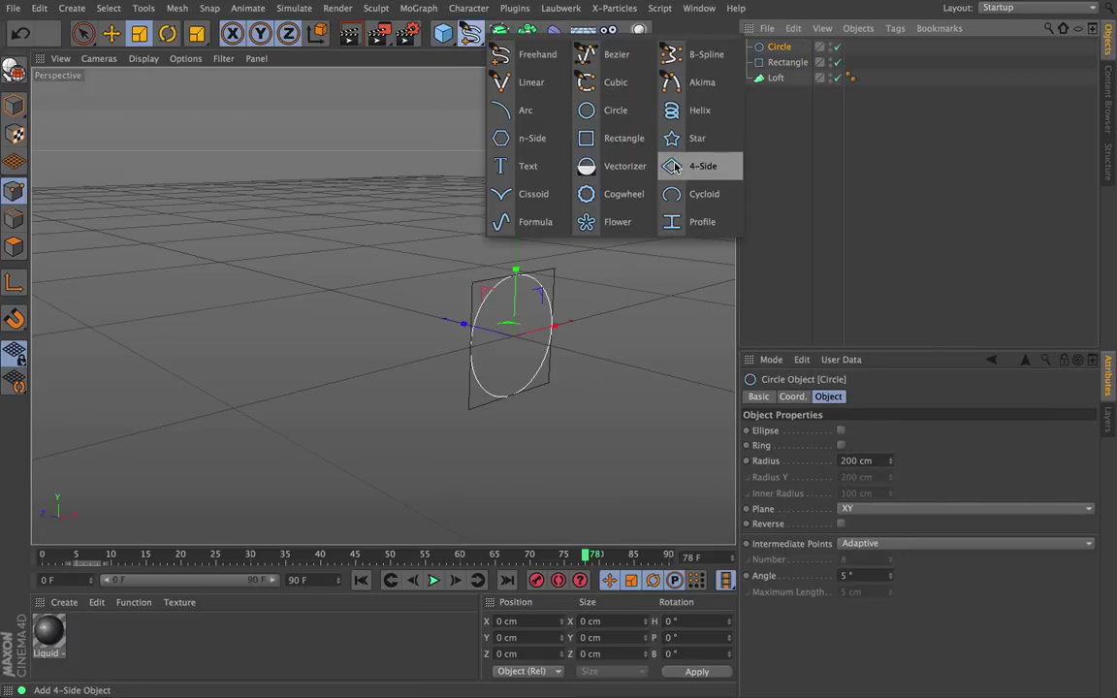
{"action": "left_click", "coordinate": [693, 139]}
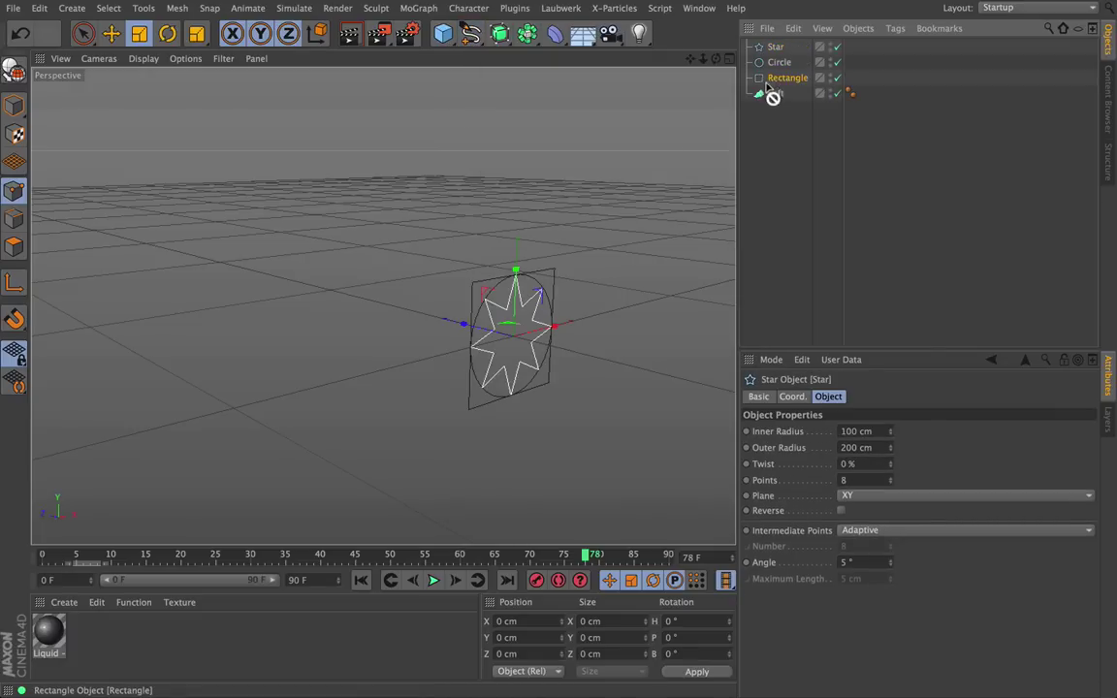
{"action": "left_click_drag", "start_coordinate": [765, 93], "coordinate": [768, 74]}
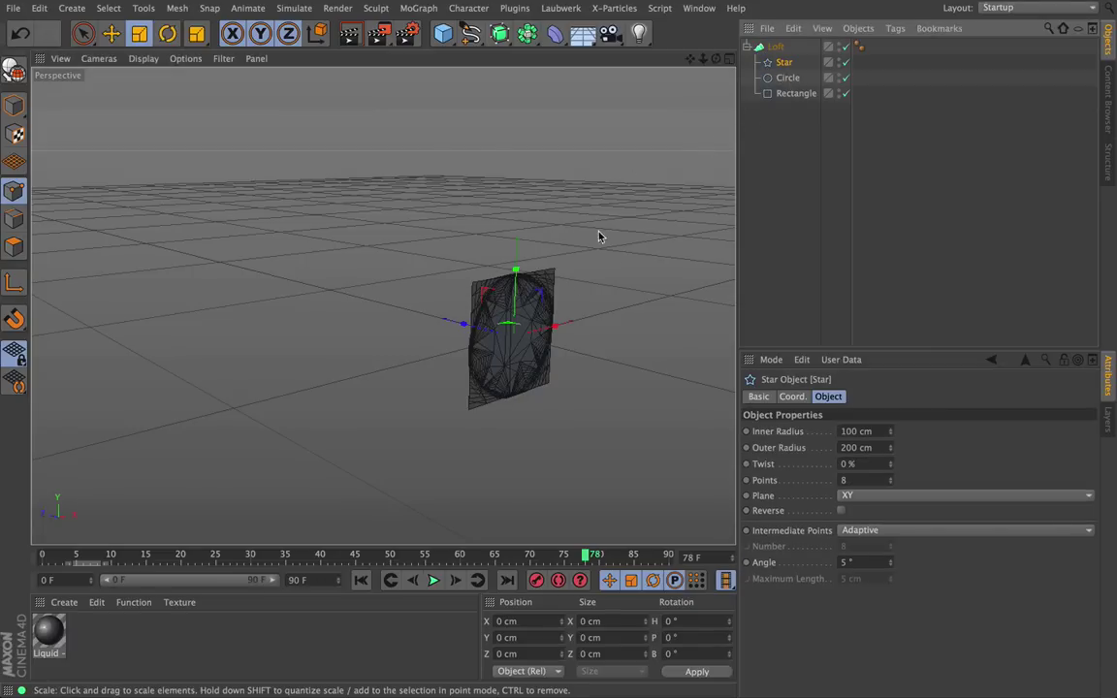
Move the Star spline far out along the Z axis to stretch the loft into a long star-ended tube
{"action": "left_click_drag", "start_coordinate": [716, 58], "coordinate": [705, 46]}
{"action": "left_click_drag", "start_coordinate": [382, 306], "coordinate": [382, 306]}
{"action": "left_click_drag", "start_coordinate": [721, 63], "coordinate": [745, 58]}
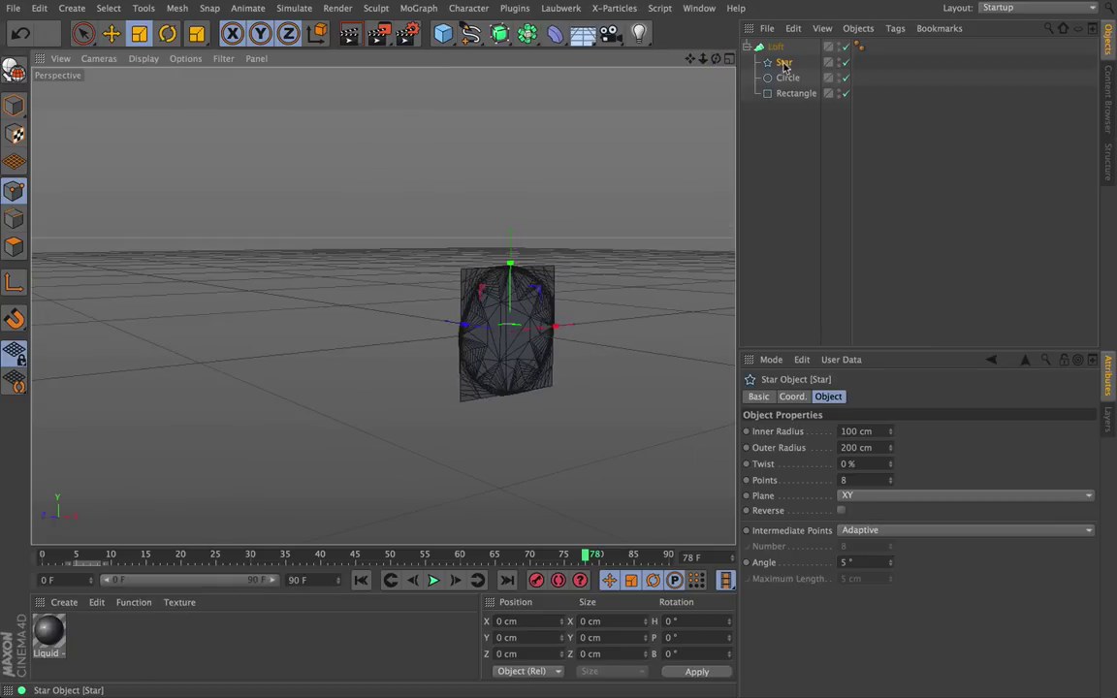
{"action": "left_click", "coordinate": [111, 33]}
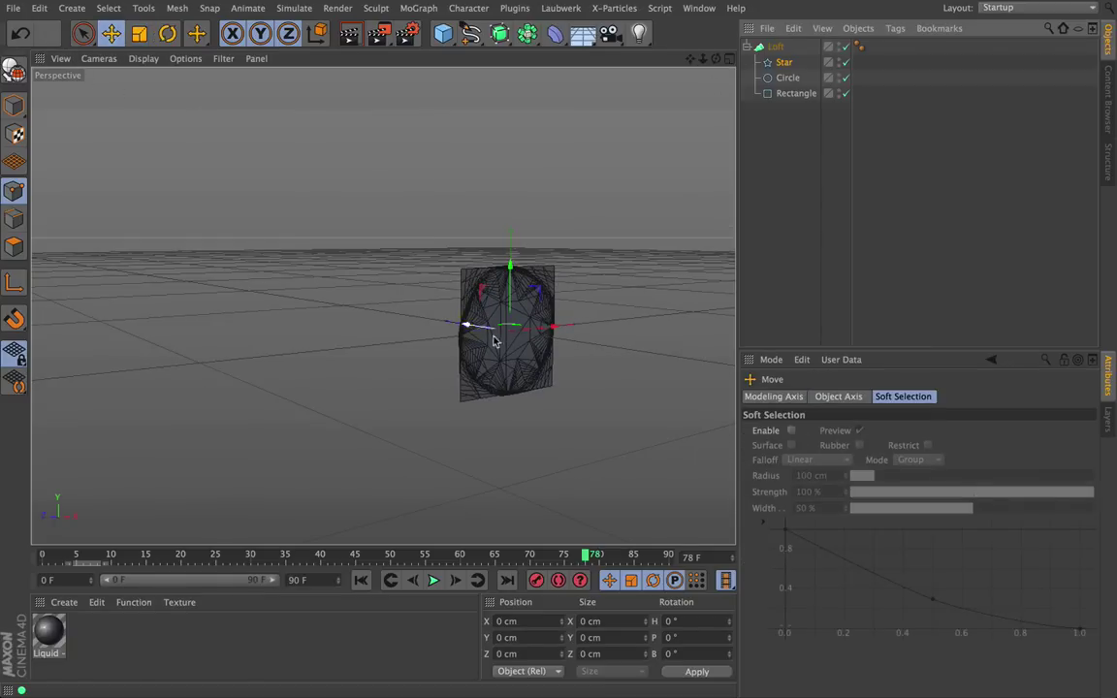
{"action": "left_click_drag", "start_coordinate": [471, 323], "coordinate": [218, 313]}
Move the Circle profile about 1400 cm along the Z axis so it sits between the Rectangle and the Star
{"action": "left_click_drag", "start_coordinate": [716, 60], "coordinate": [912, 10]}
{"action": "left_click_drag", "start_coordinate": [383, 306], "coordinate": [383, 306], "text": "alt"}
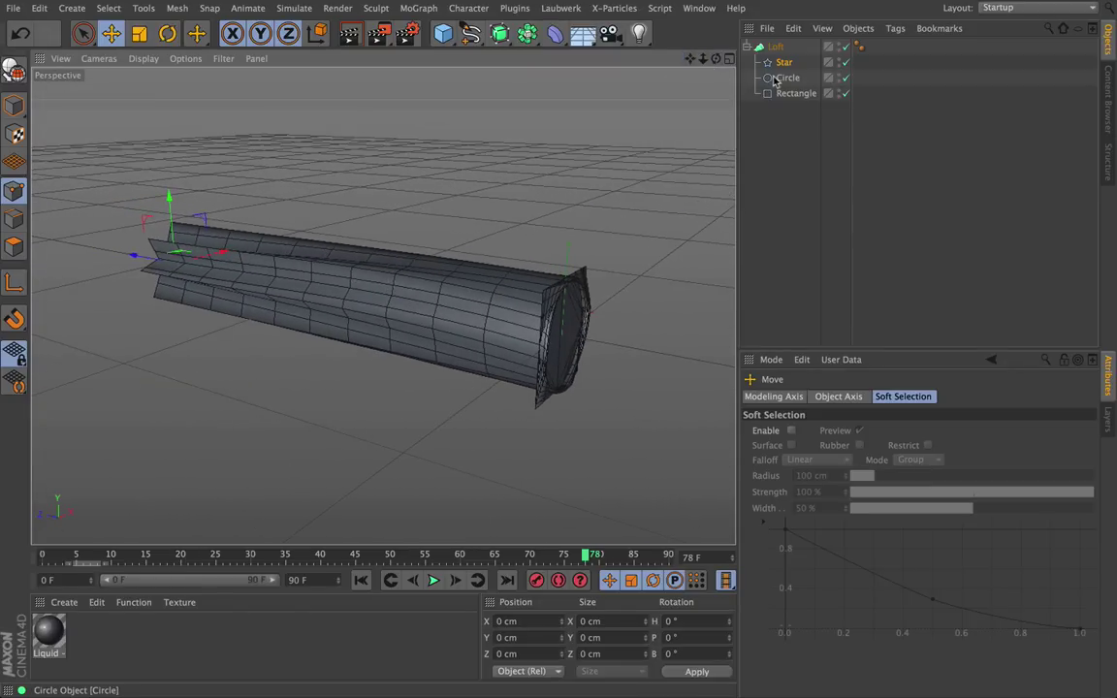
{"action": "left_click", "coordinate": [785, 79]}
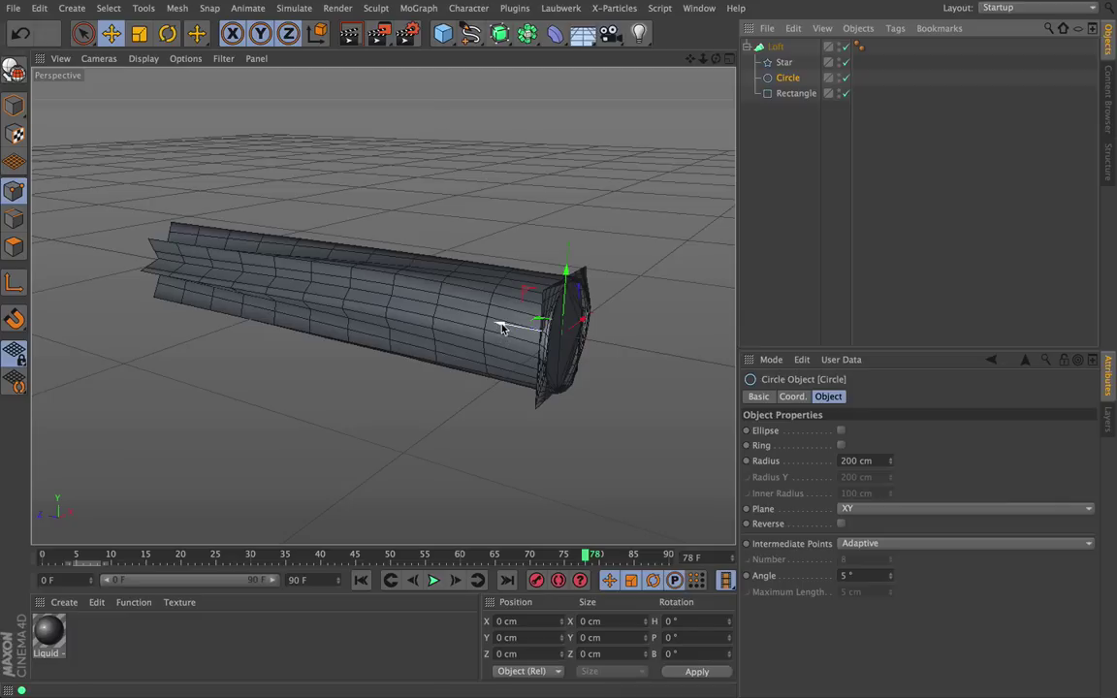
{"action": "left_click_drag", "start_coordinate": [503, 328], "coordinate": [202, 314]}
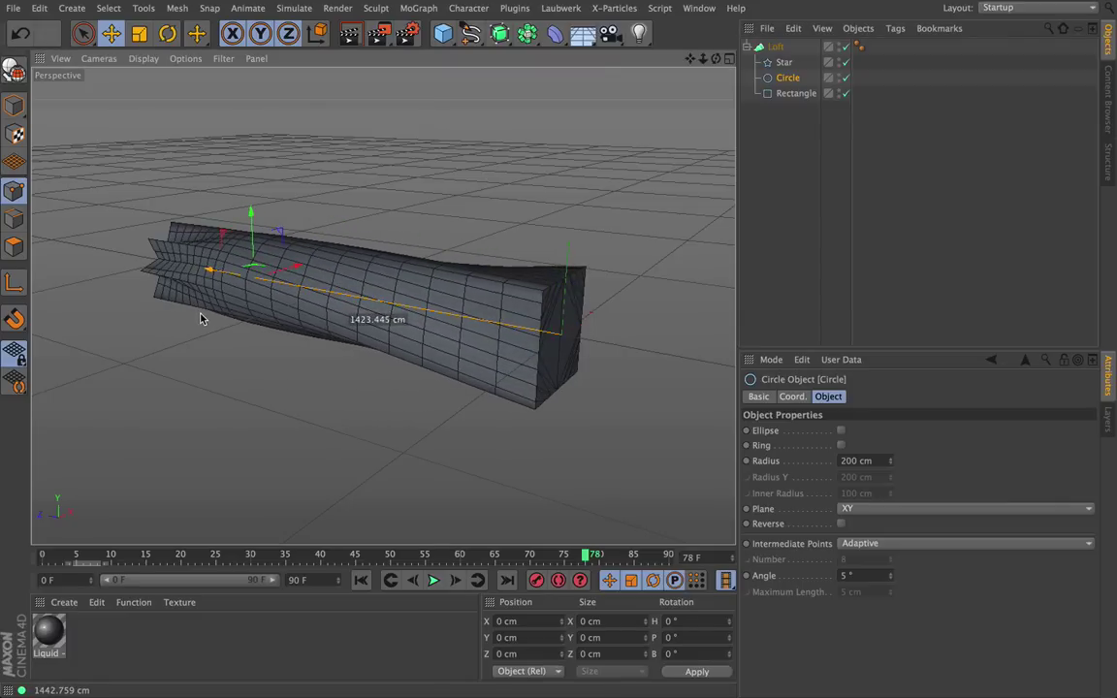
Move the Circle profile back along the Z axis toward the middle of the loft and scale it down to pinch the shape
{"action": "left_click", "coordinate": [791, 93]}
{"action": "left_click_drag", "start_coordinate": [716, 59], "coordinate": [970, 46]}
{"action": "left_click_drag", "start_coordinate": [383, 306], "coordinate": [383, 305], "text": "alt"}
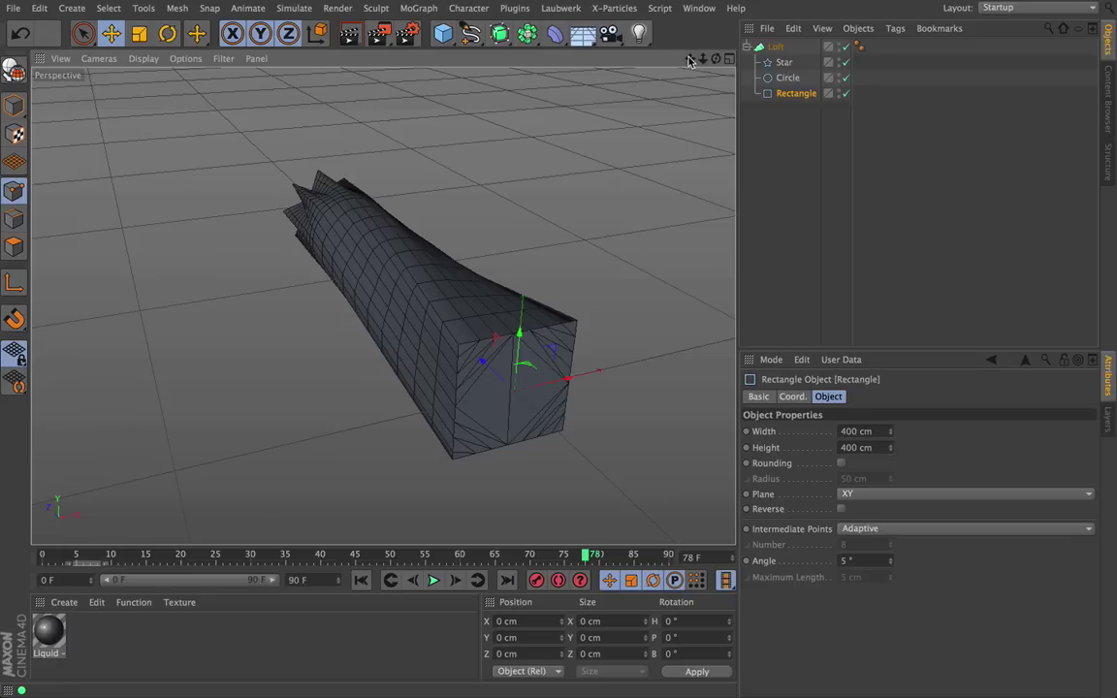
{"action": "left_click_drag", "start_coordinate": [691, 61], "coordinate": [752, 81]}
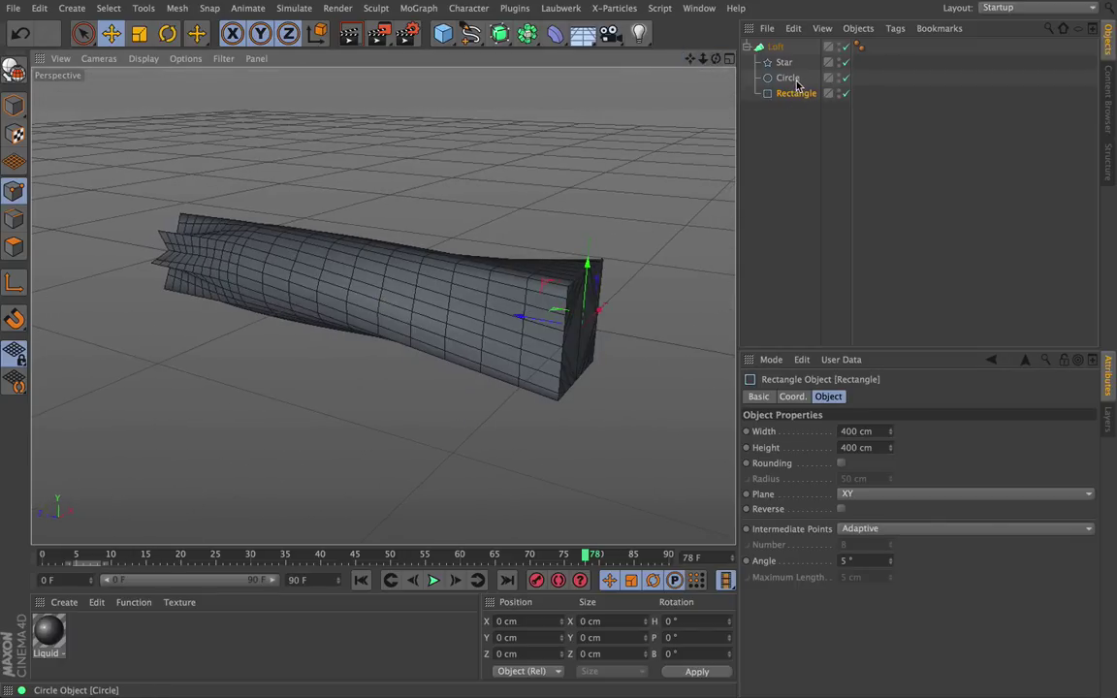
{"action": "left_click", "coordinate": [787, 81]}
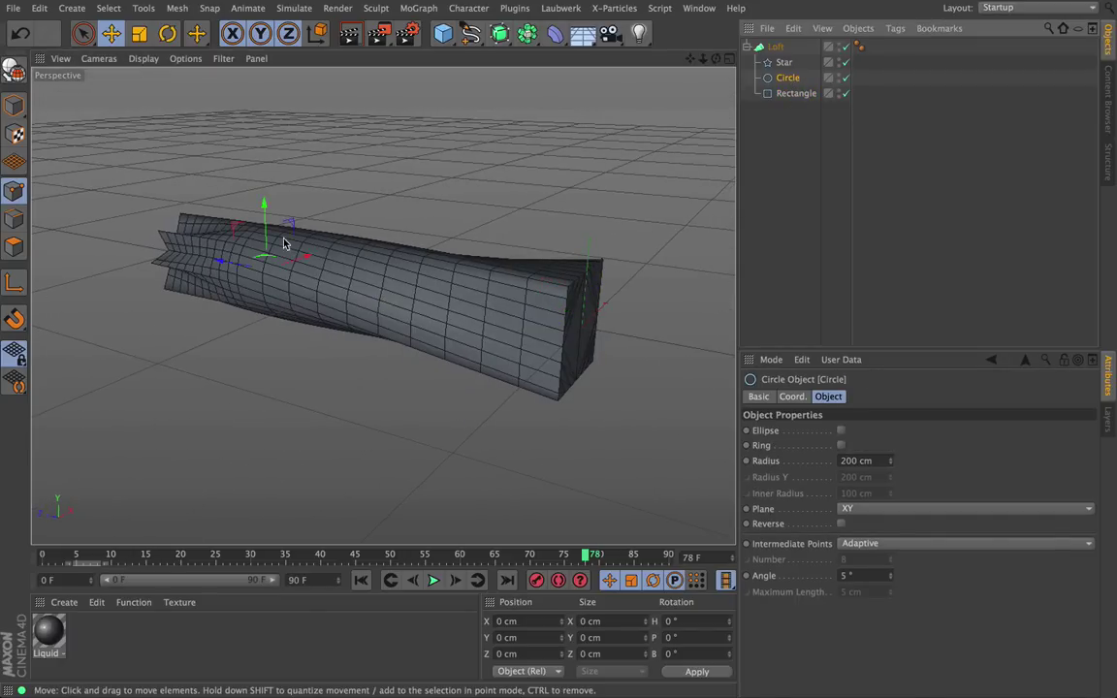
{"action": "left_click_drag", "start_coordinate": [225, 262], "coordinate": [301, 275]}
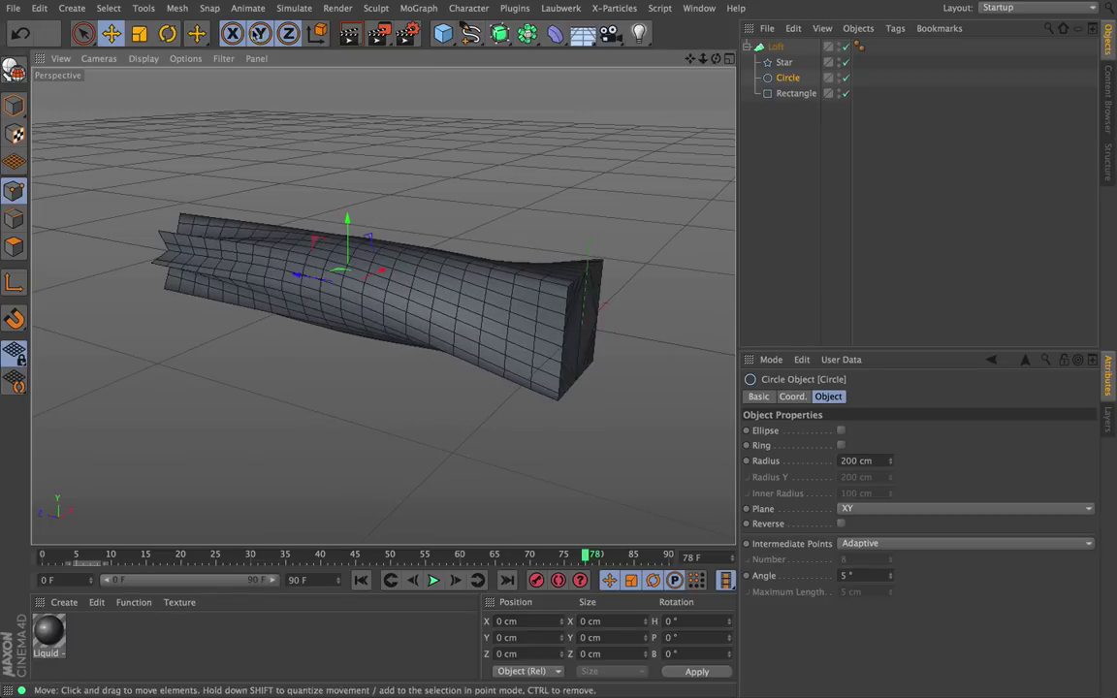
{"action": "left_click", "coordinate": [139, 34]}
{"action": "left_click_drag", "start_coordinate": [411, 87], "coordinate": [136, 406]}
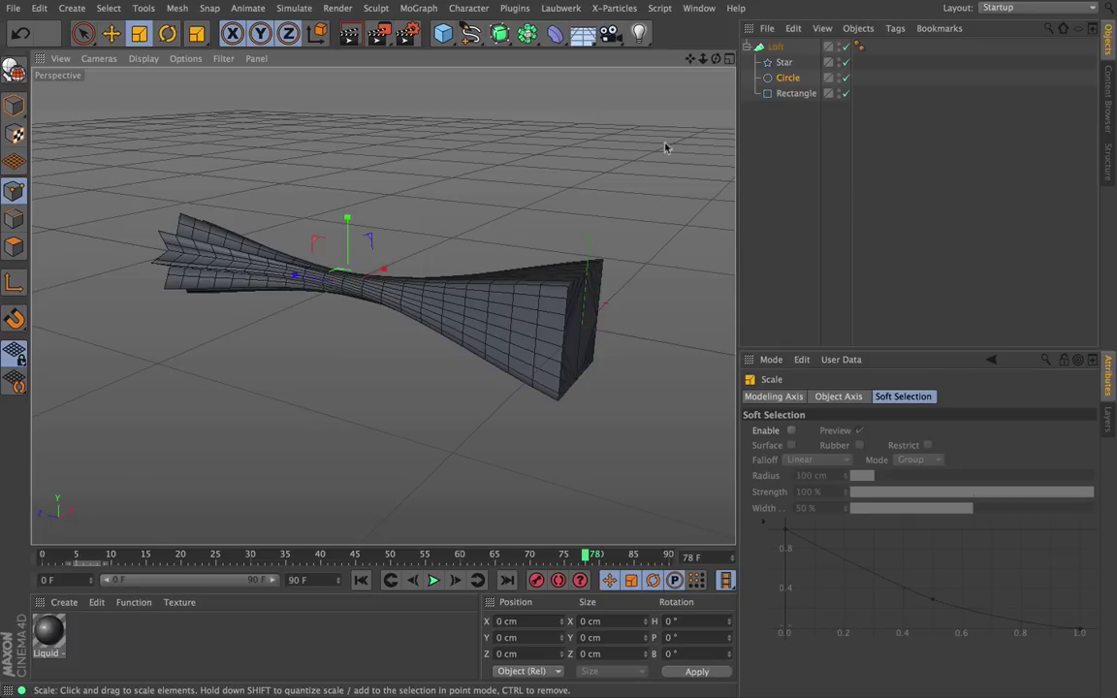
Scale the Rectangle profile down so the loft ends in a narrow square stem
{"action": "left_click", "coordinate": [794, 95]}
{"action": "left_click_drag", "start_coordinate": [715, 59], "coordinate": [383, 306]}
{"action": "left_click_drag", "start_coordinate": [486, 152], "coordinate": [82, 407]}
Select the Loft and render it in the viewport from the side, then inspect it from another angle
{"action": "left_click_drag", "start_coordinate": [384, 306], "coordinate": [383, 306], "text": "alt"}
{"action": "left_click", "coordinate": [383, 306]}
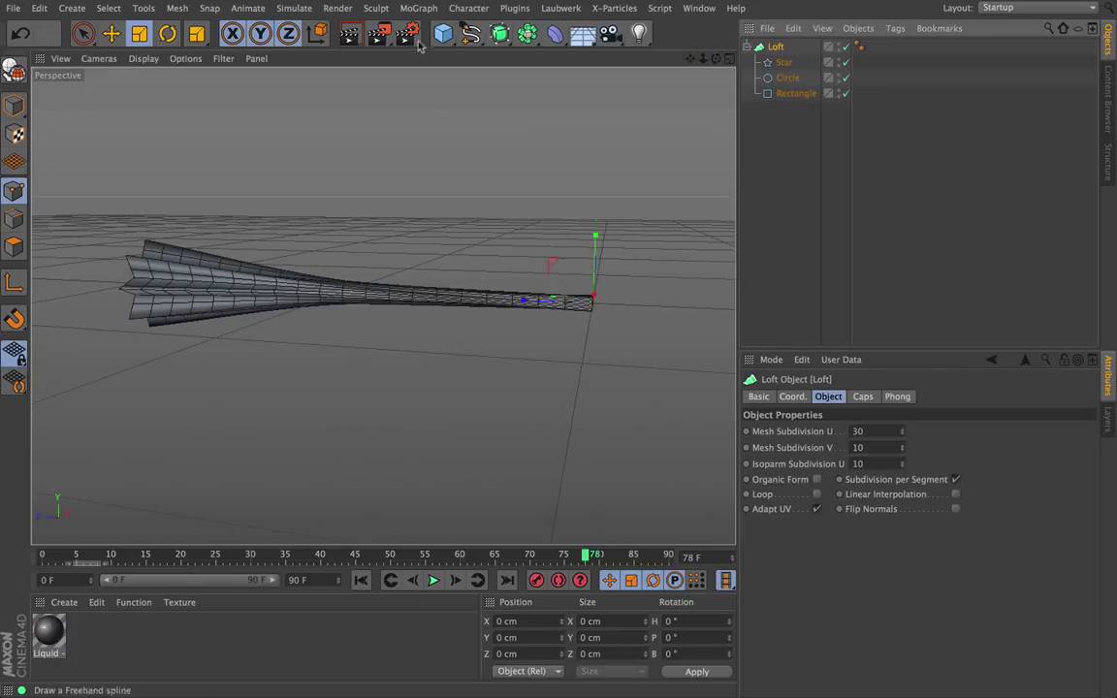
{"action": "left_click", "coordinate": [352, 35]}
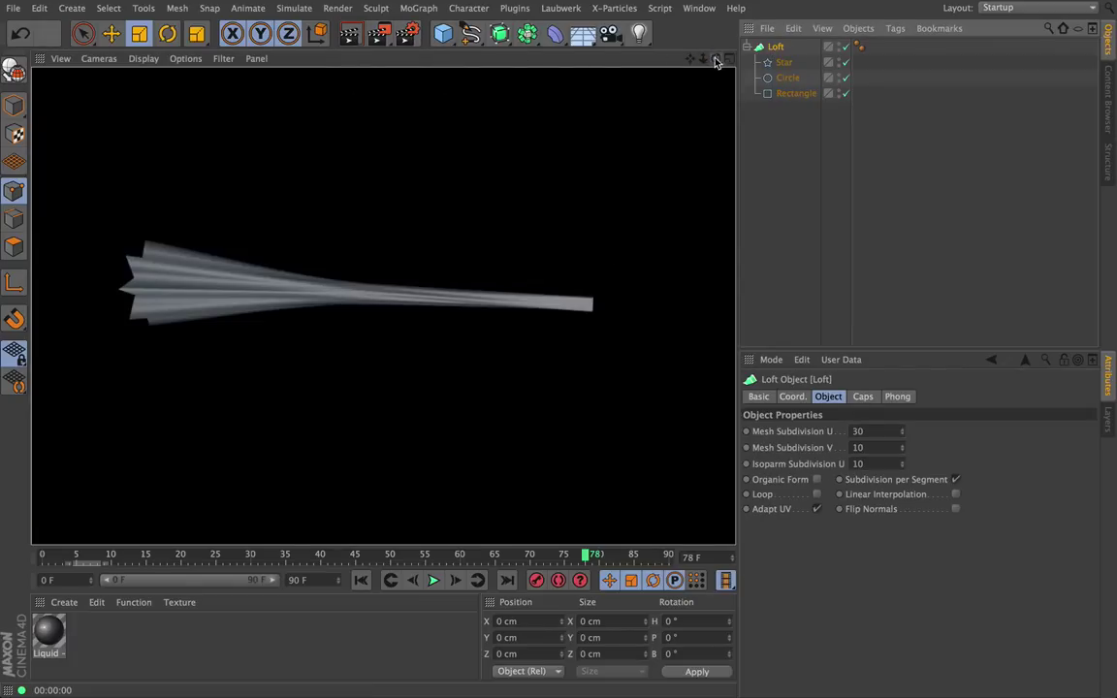
{"action": "left_click_drag", "start_coordinate": [383, 307], "coordinate": [383, 306], "text": "alt"}
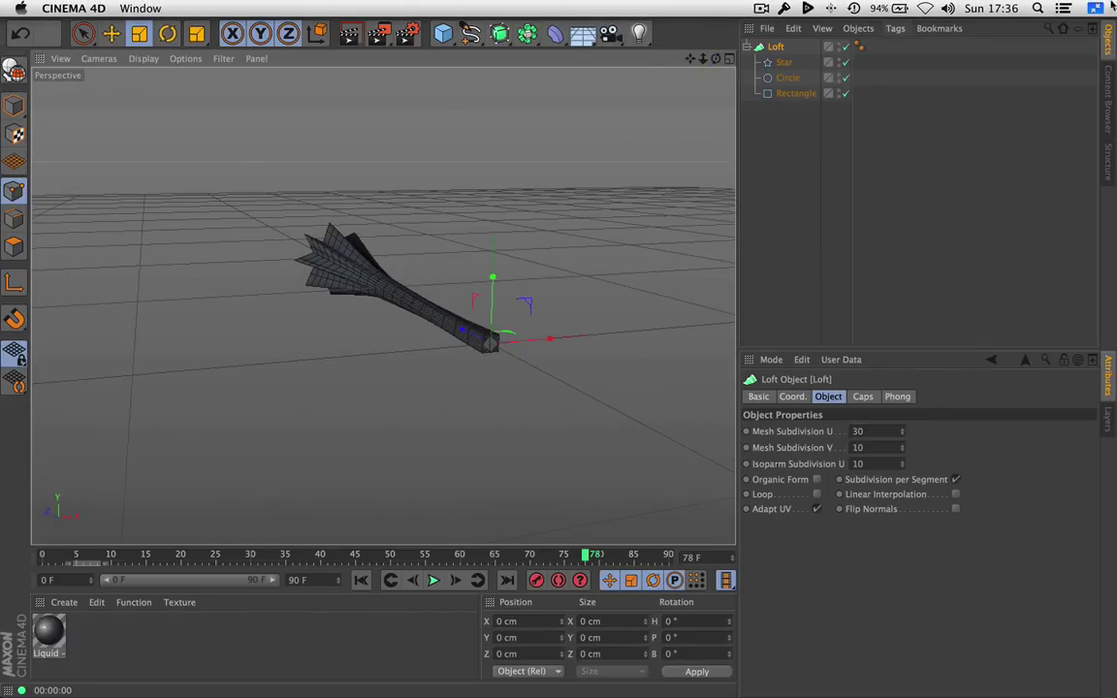
Close the full-screen project without saving and move the new empty project window down to reveal the desktop
{"action": "left_click", "coordinate": [1096, 8]}
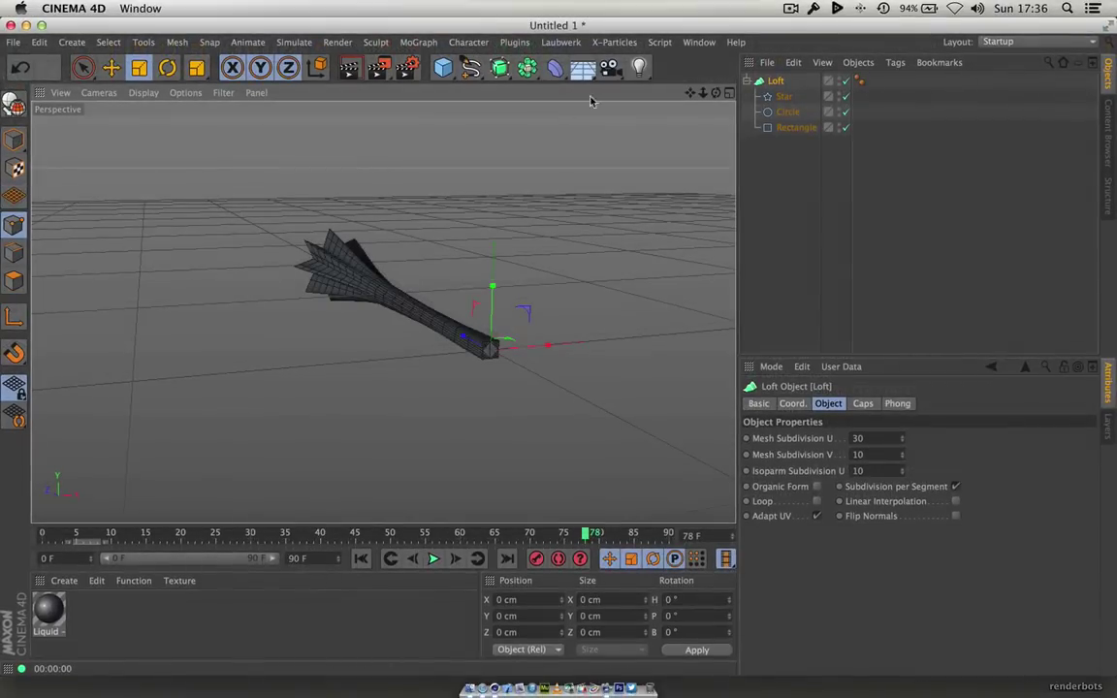
{"action": "left_click", "coordinate": [10, 25]}
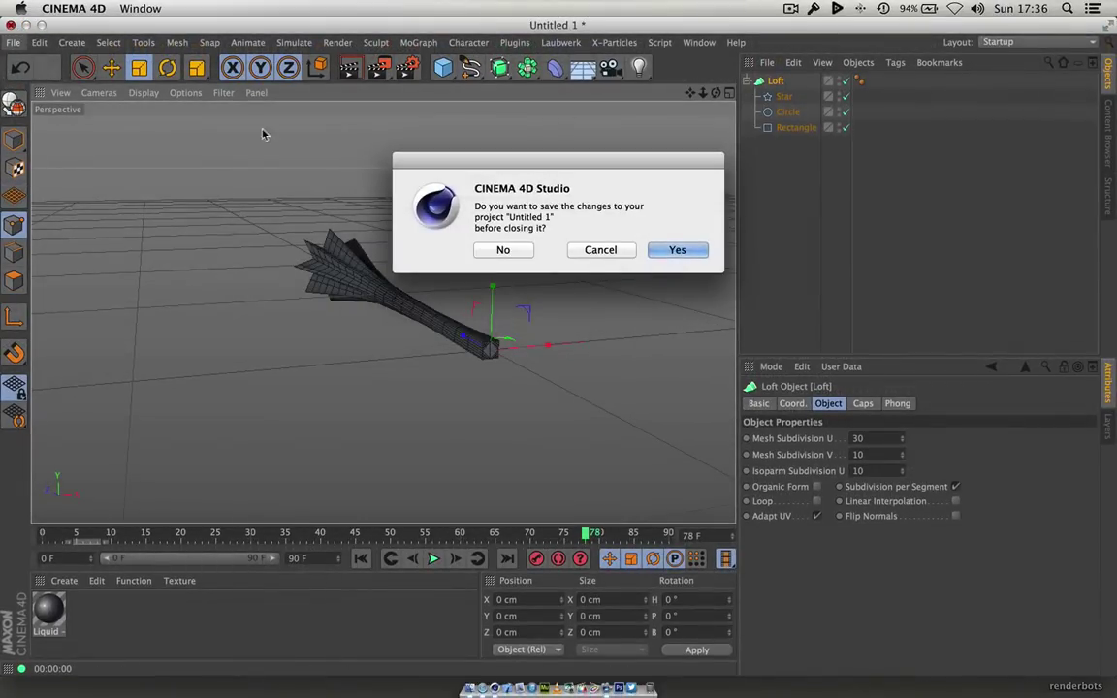
{"action": "left_click", "coordinate": [504, 249]}
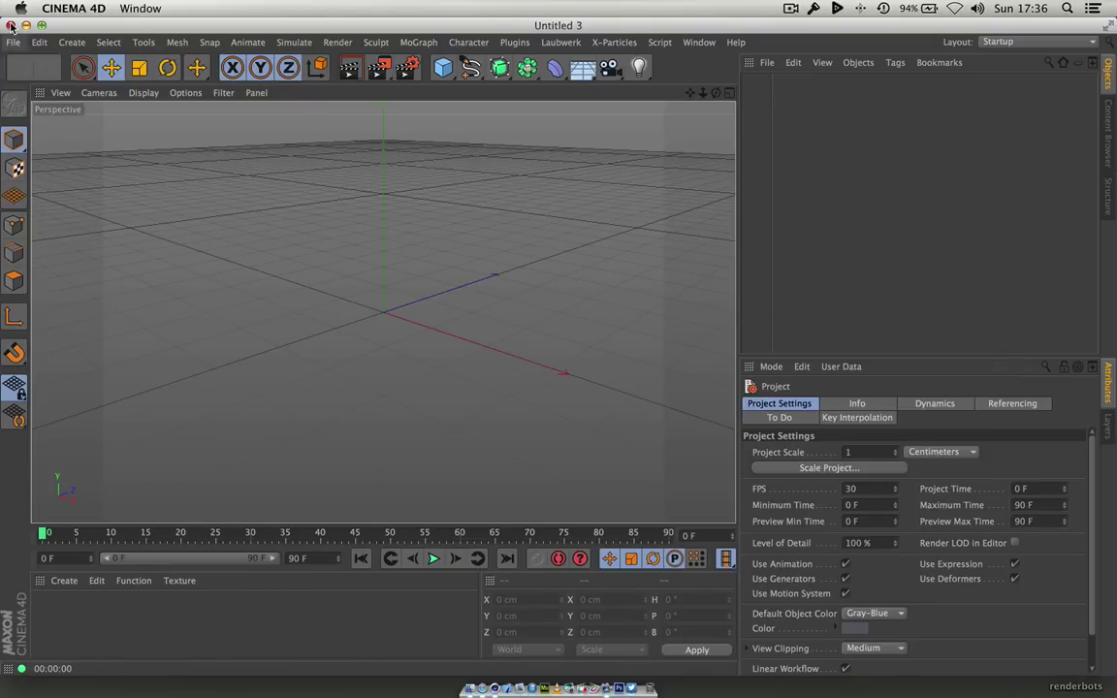
{"action": "left_click_drag", "start_coordinate": [758, 30], "coordinate": [768, 688]}
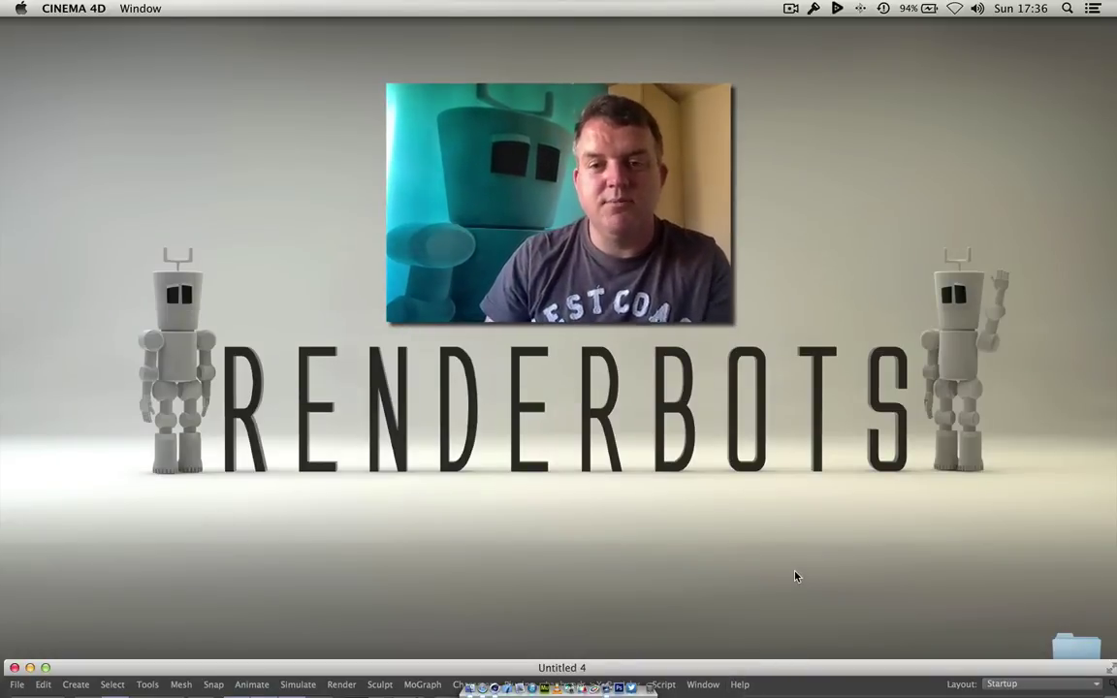